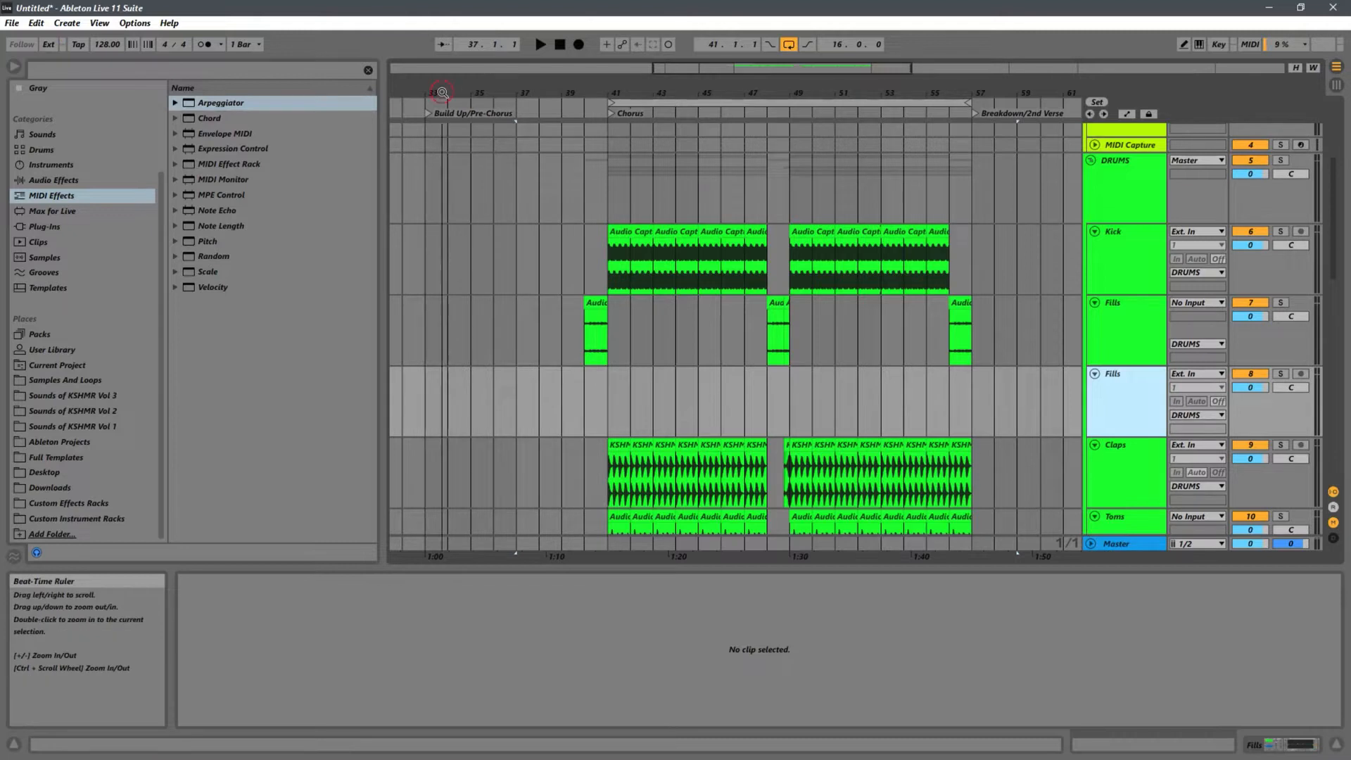
Insert a new MIDI track directly below the second Fills track in the DRUMS group.
drag(442, 90, 629, 86)
scroll(881, 390, down, 1)
scroll(881, 389, down, 1)
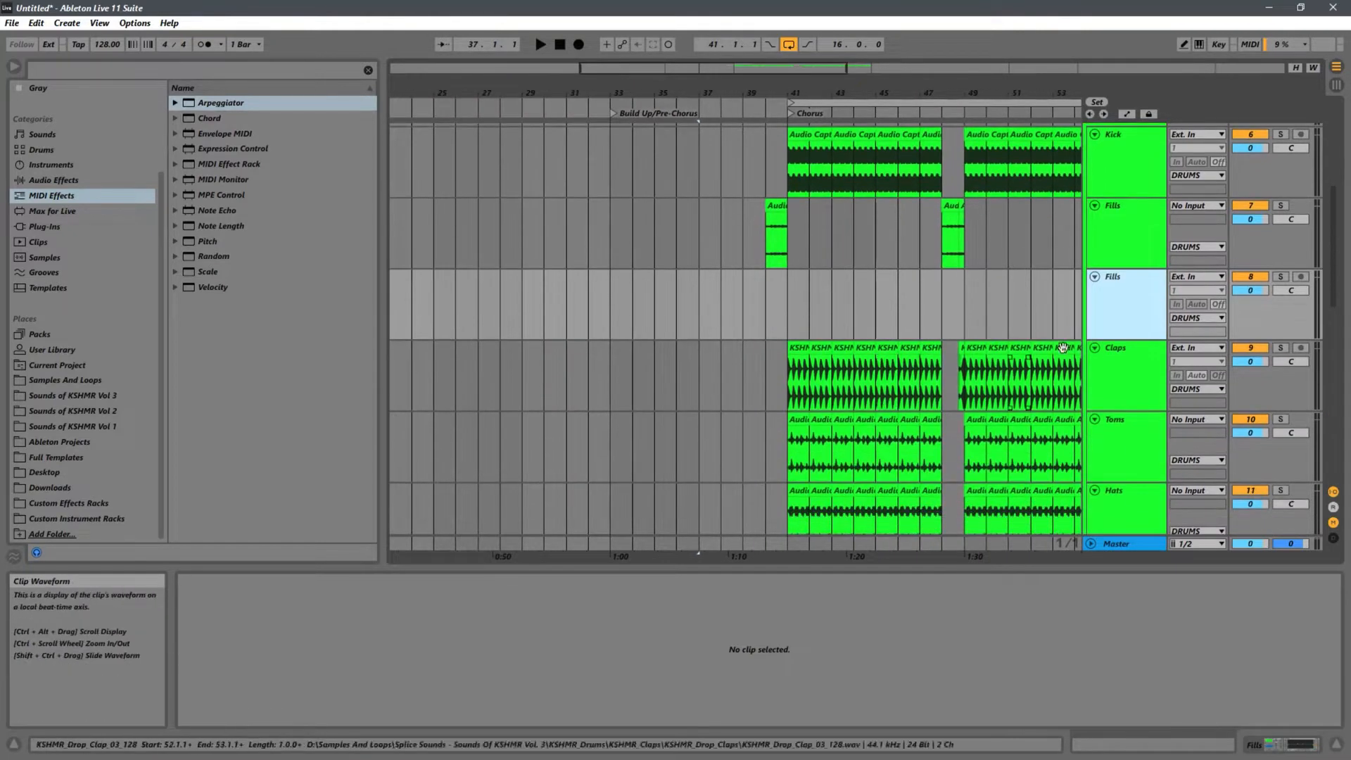
click(615, 318)
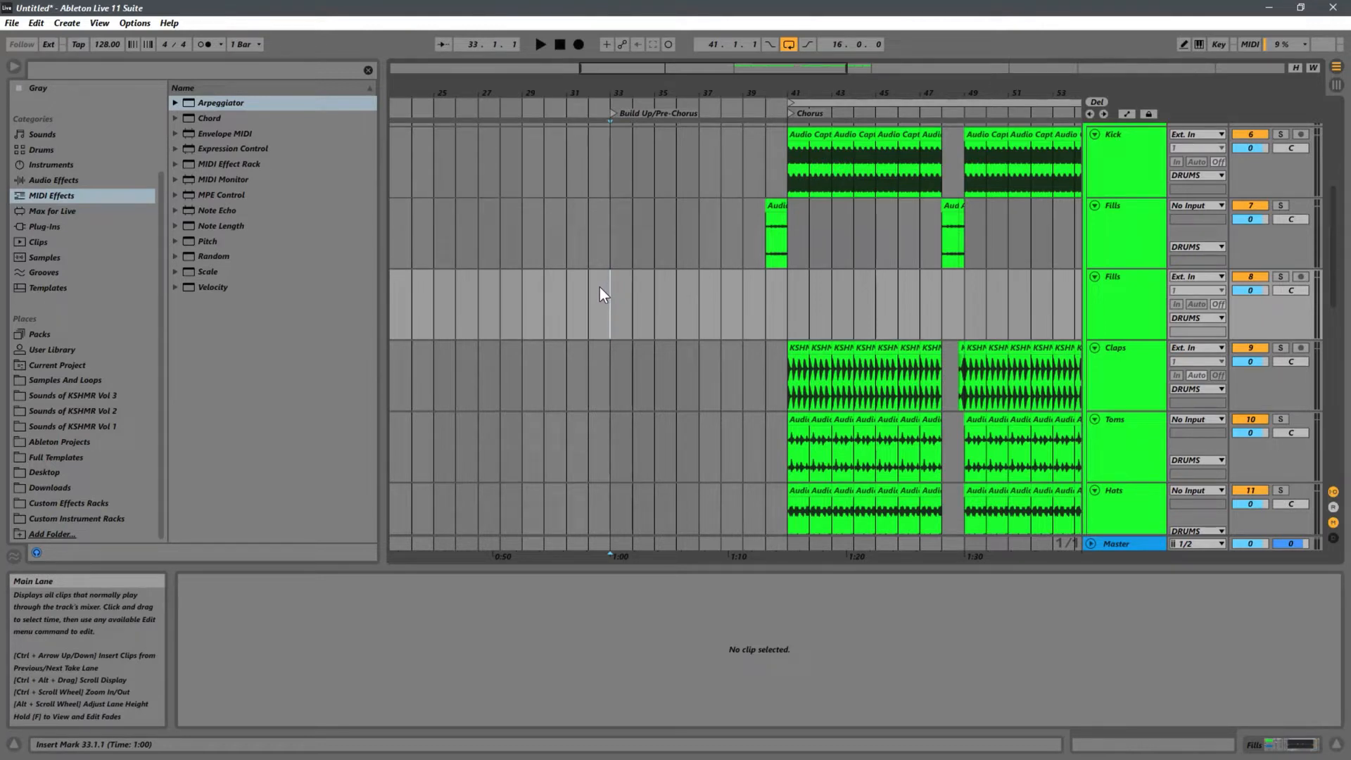
click(1123, 306)
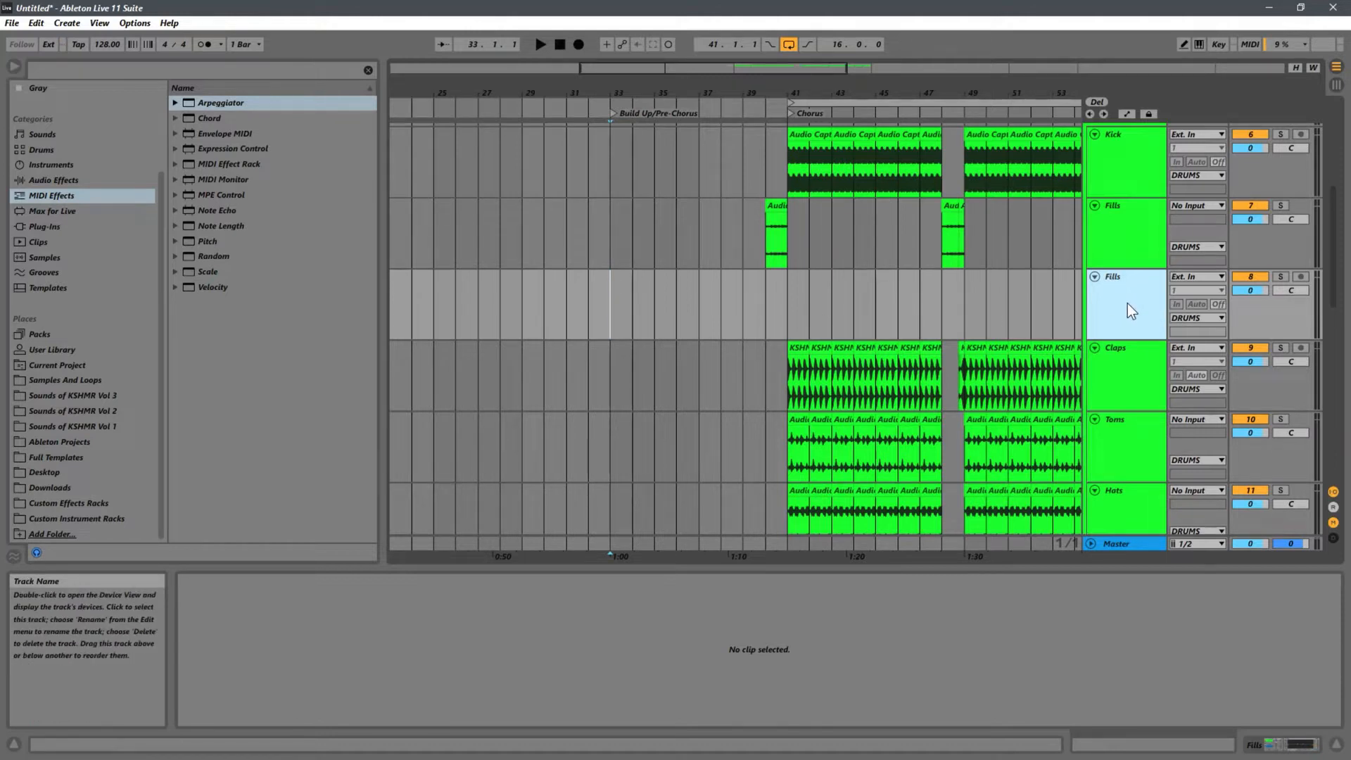
key(ctrl+shift+t)
click(1122, 327)
click(1118, 370)
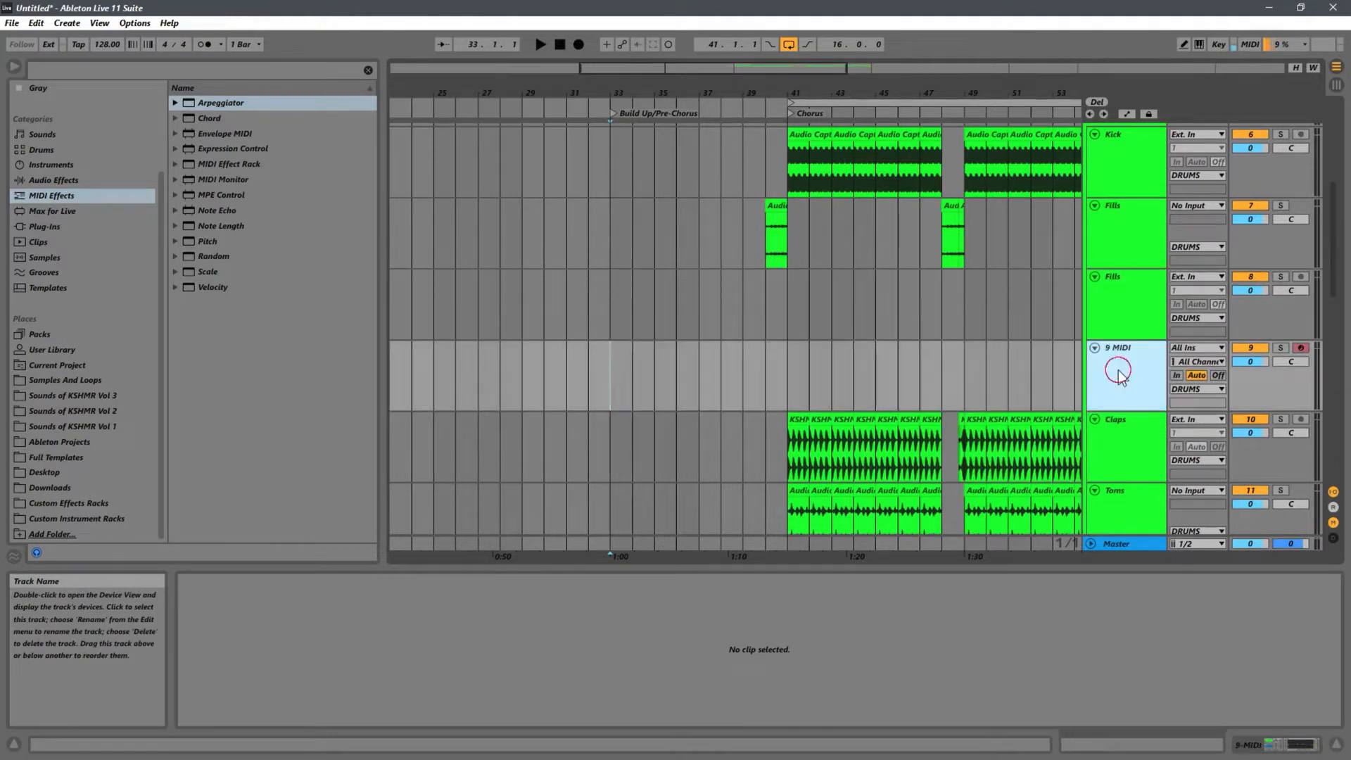
Assign the DRUMS group's track color to all of its grouped tracks and clips.
click(1110, 289)
scroll(1119, 326, up, 2)
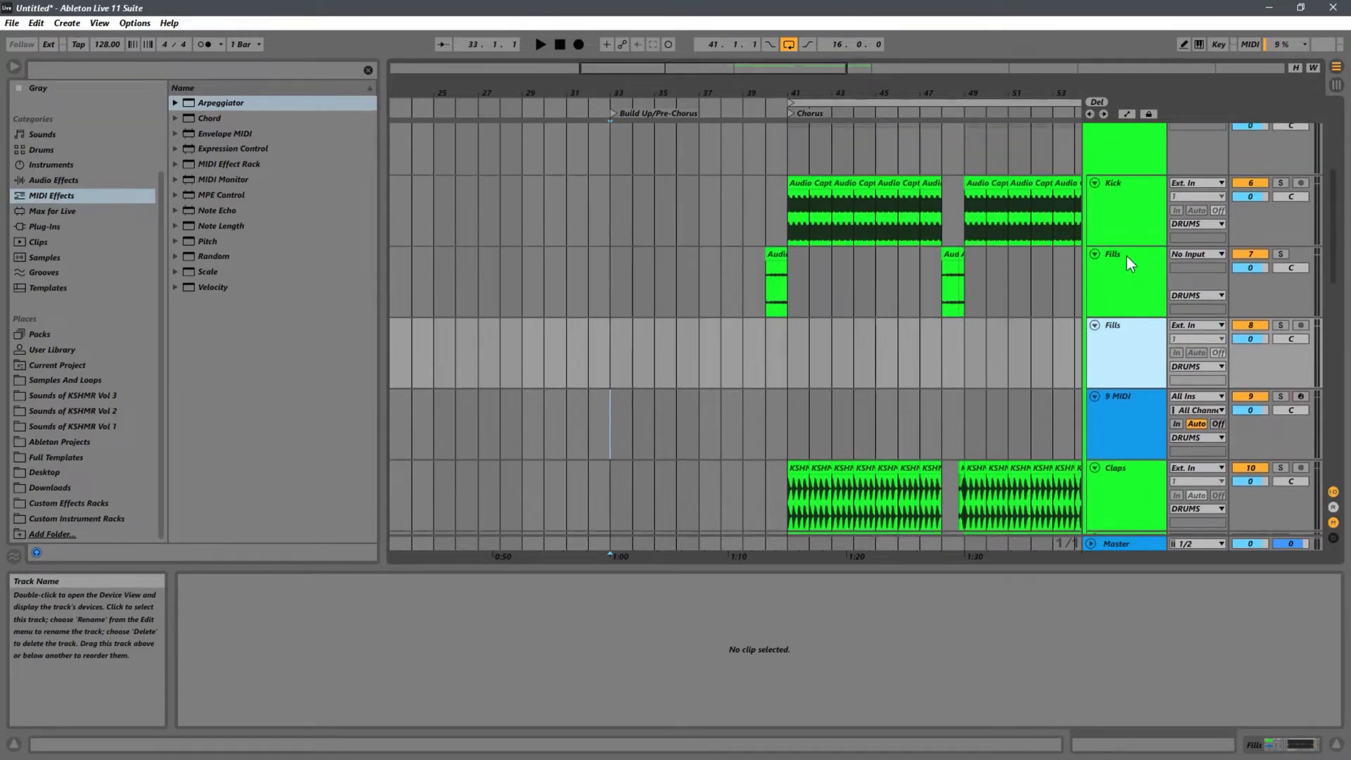
right_click(1120, 162)
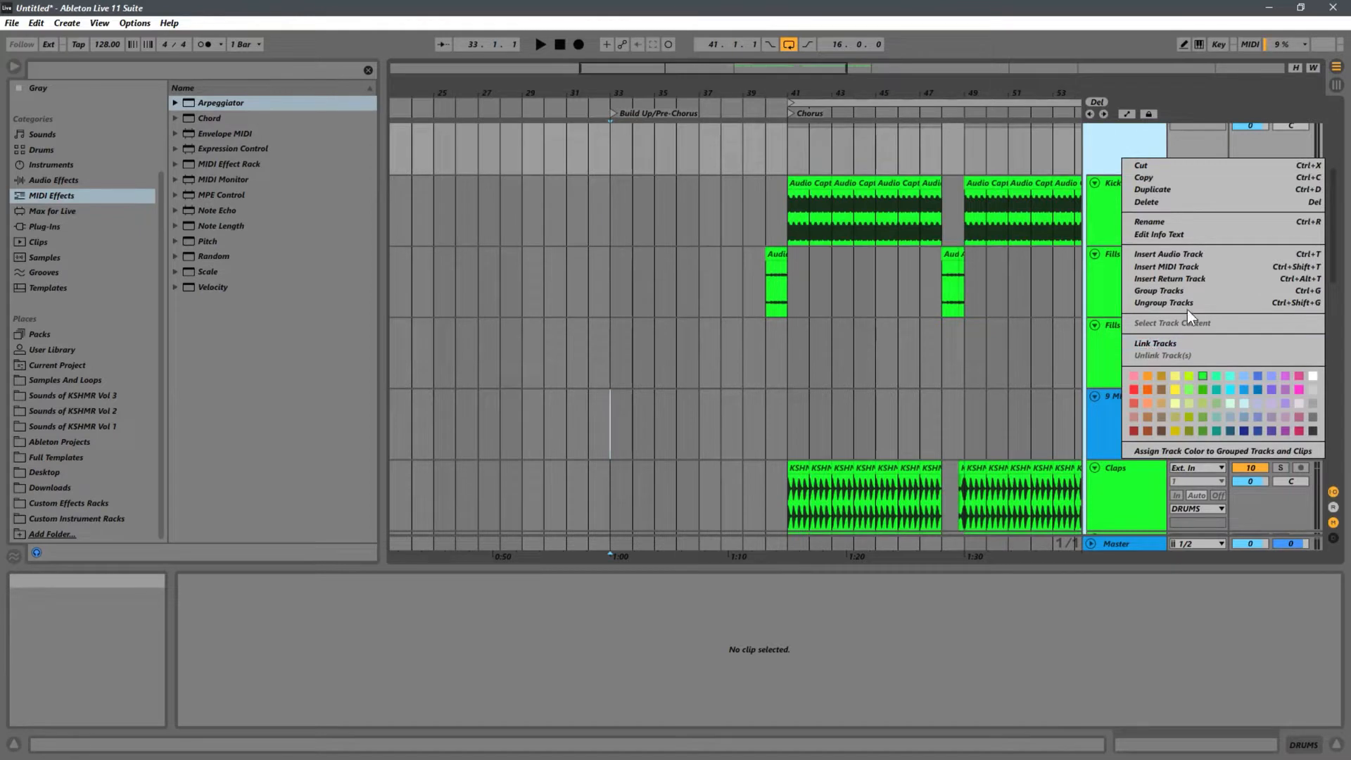
click(1149, 452)
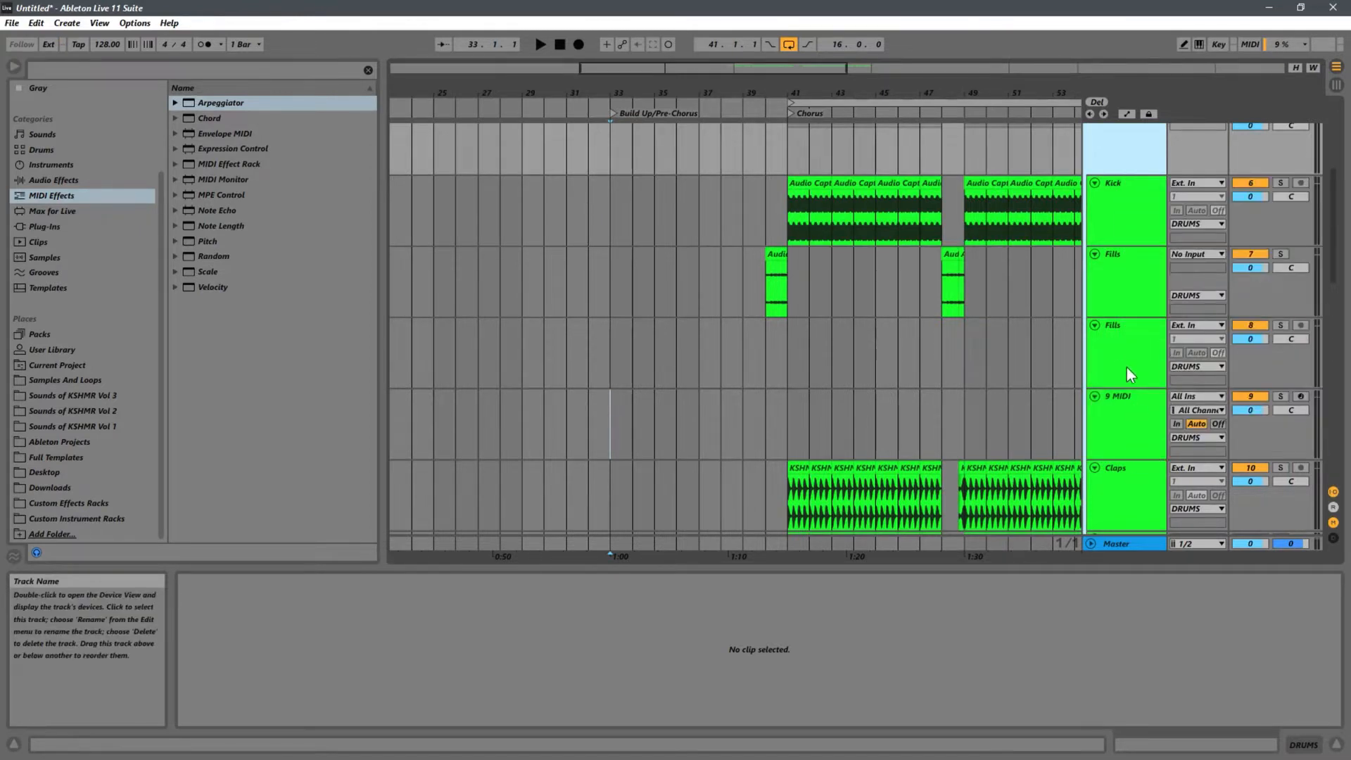
Create an empty eight-bar MIDI clip on the new MIDI track, spanning bars 33 to 41 of the Build Up/Pre-Chorus.
click(1117, 416)
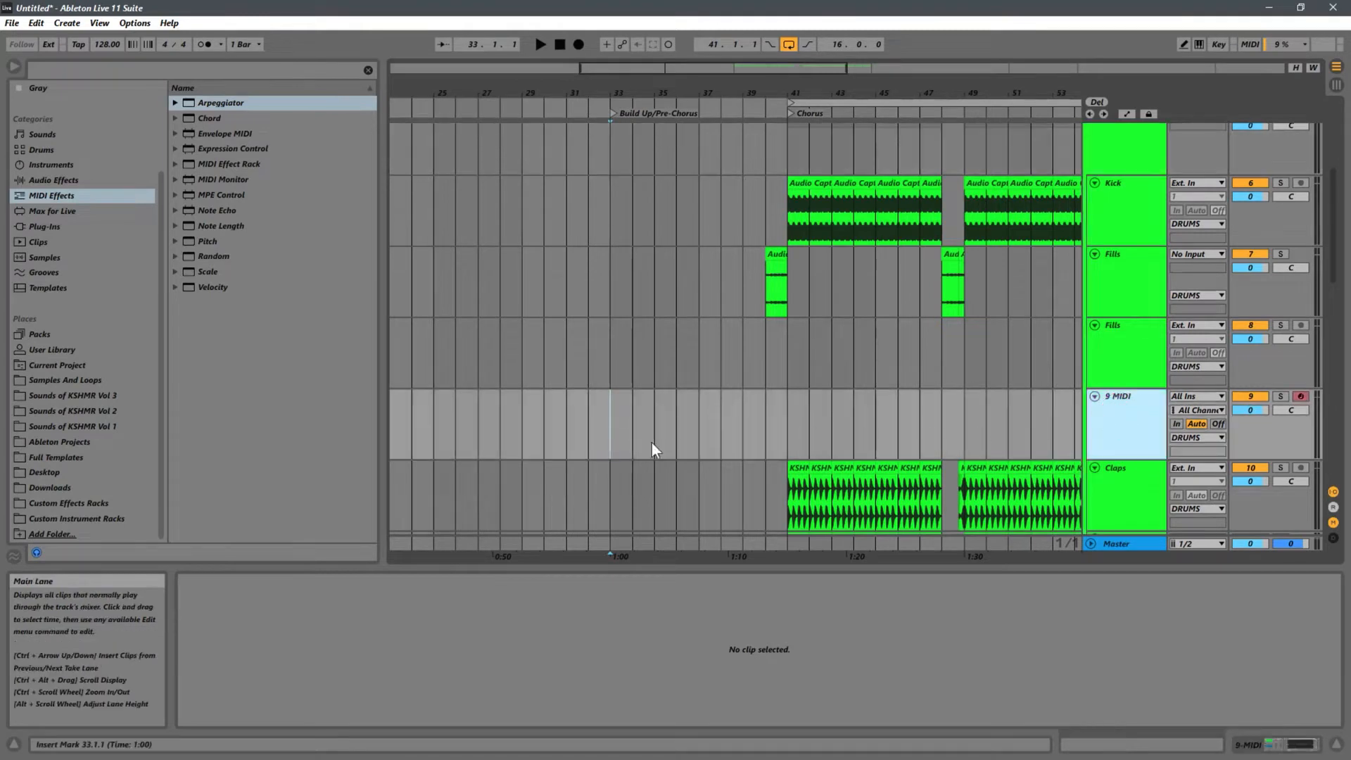
click(608, 435)
drag(607, 435, 777, 411)
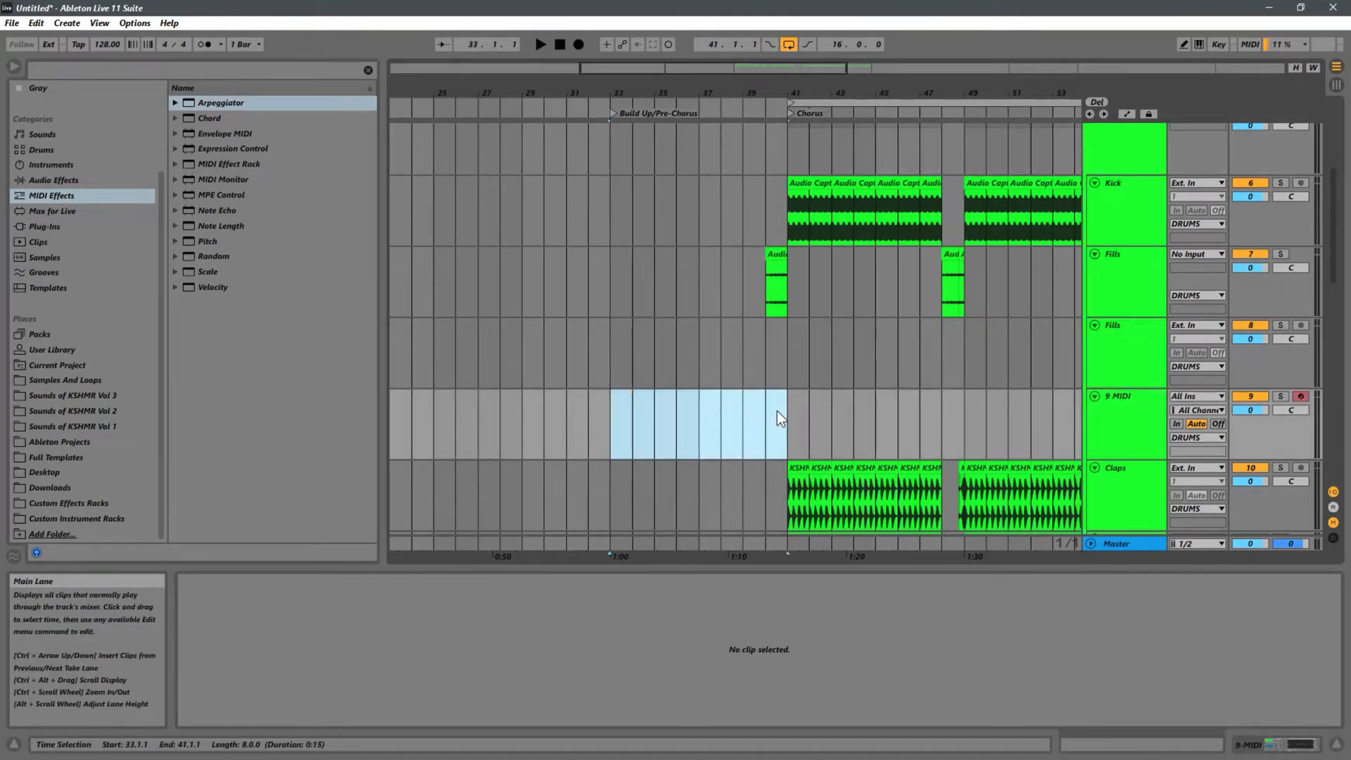
key(ctrl+shift+m)
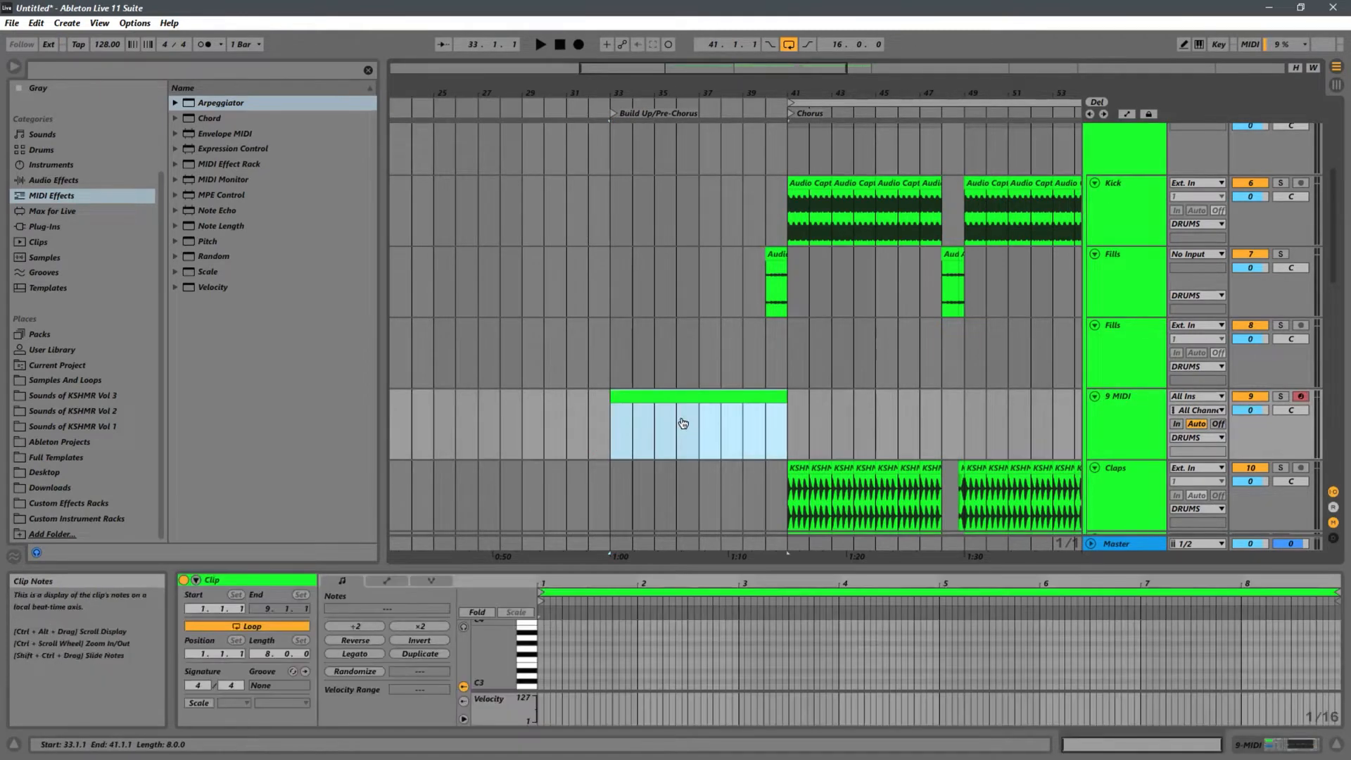
Play the build-up from bar 33 and shorten the new MIDI clip by one bar so it ends at bar 40.
click(618, 428)
key(space)
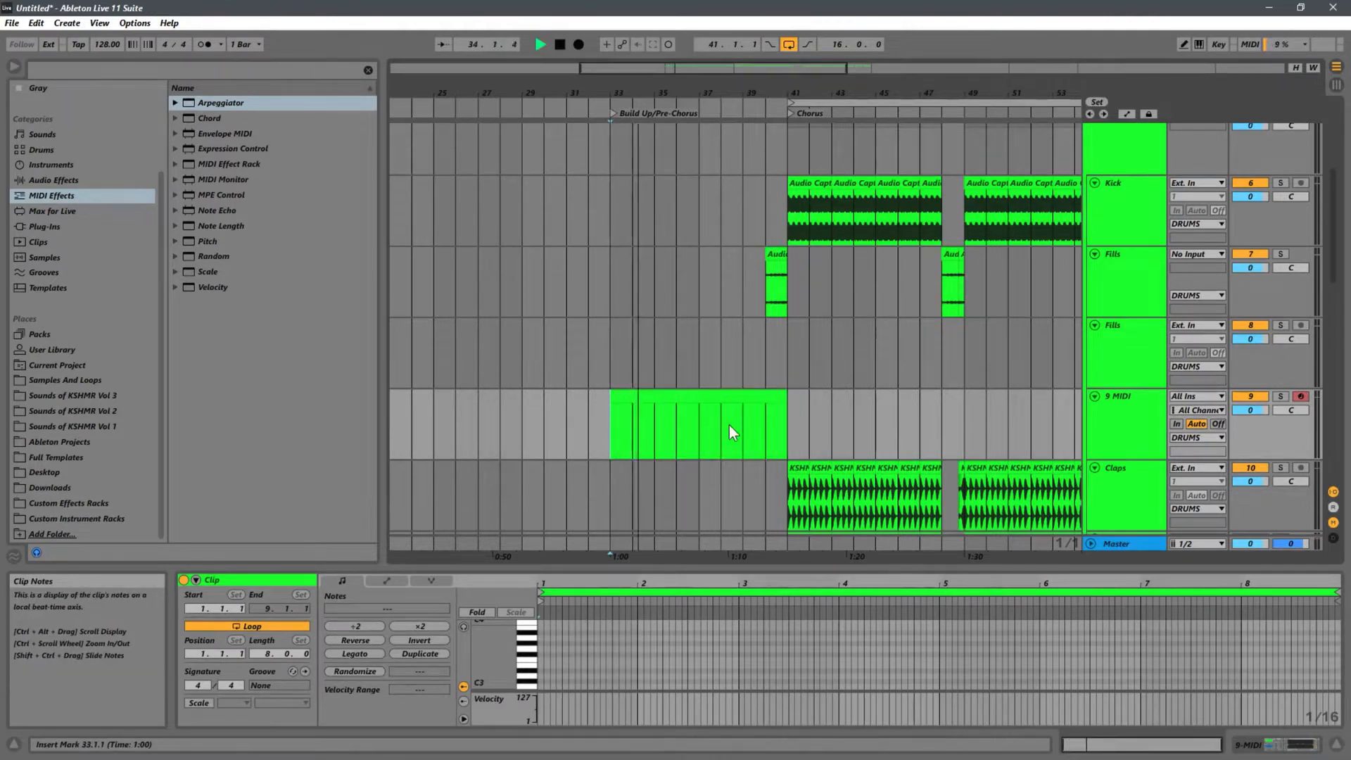
click(661, 396)
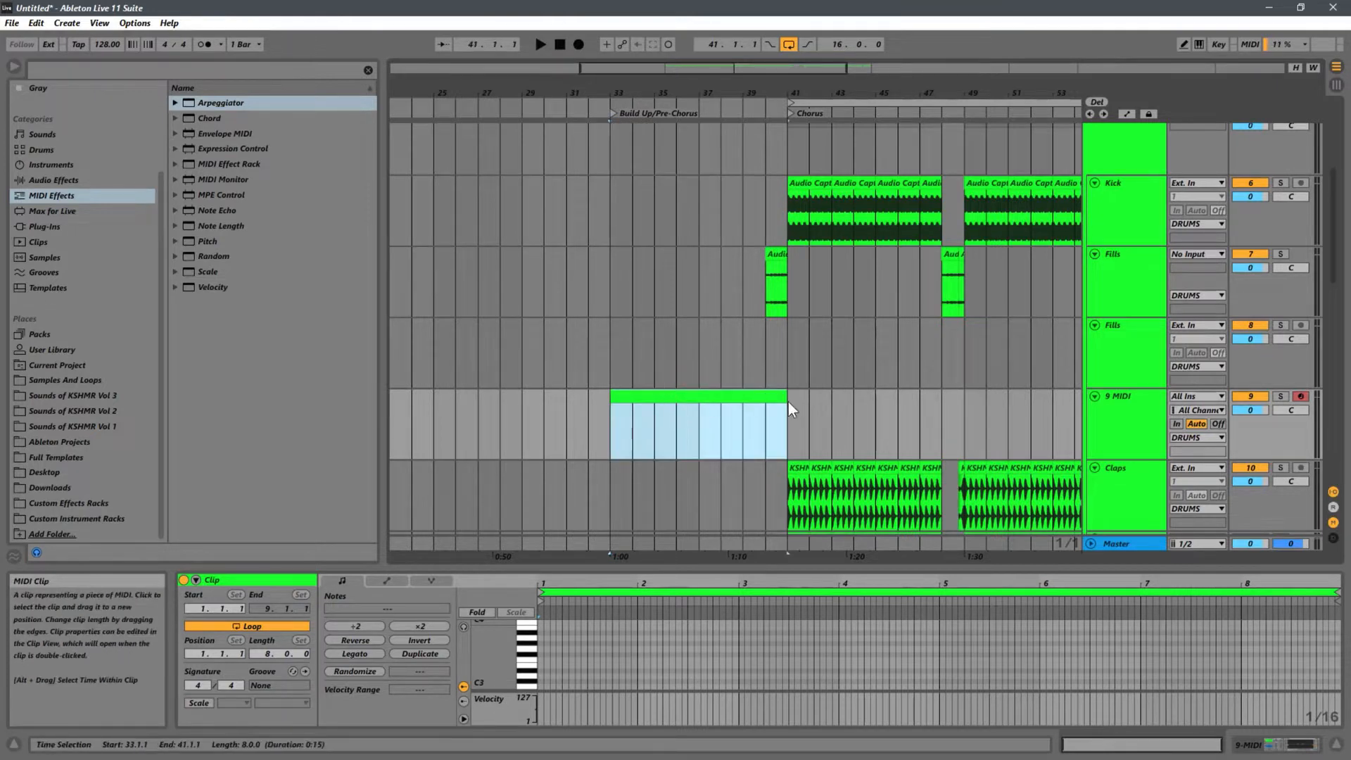
drag(787, 401, 768, 402)
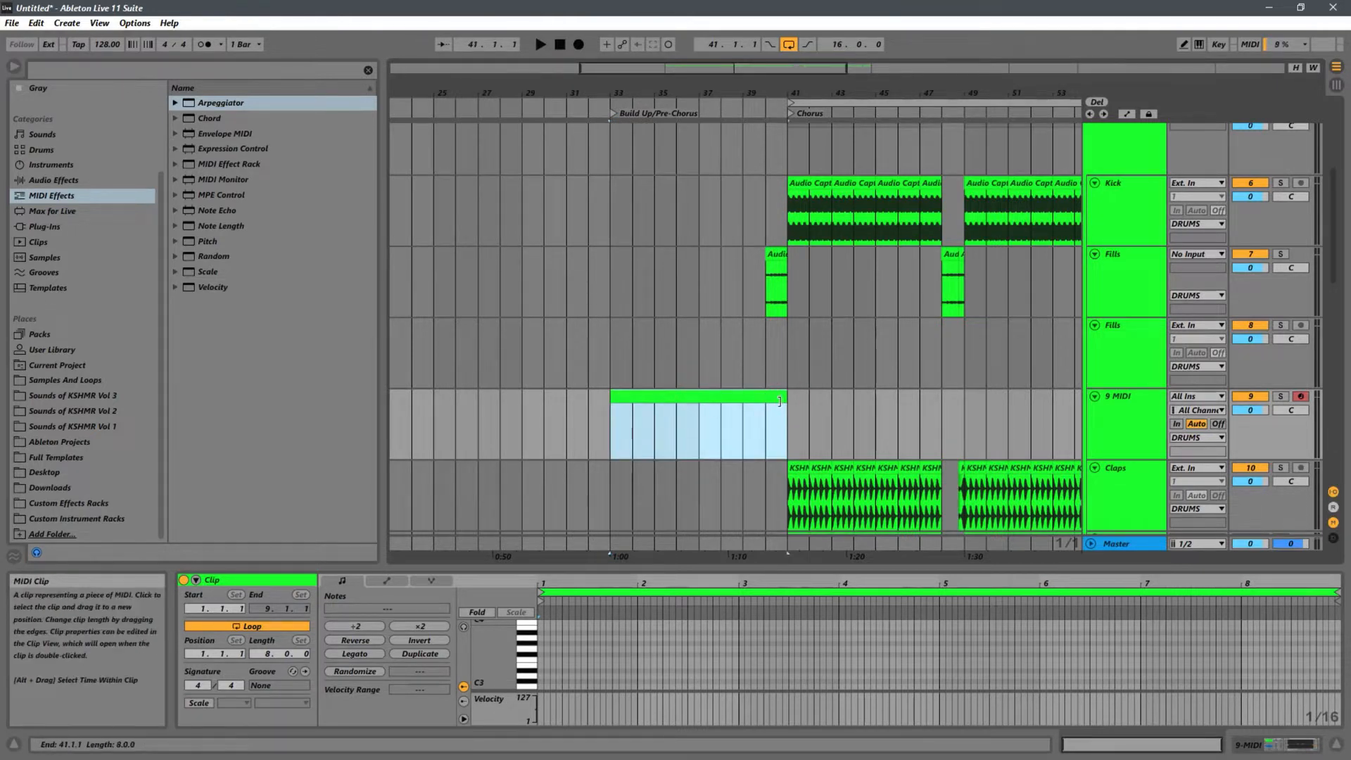
Open the MIDI clip in an enlarged note editor and add a sixteenth C3 note near its start.
double_click(727, 400)
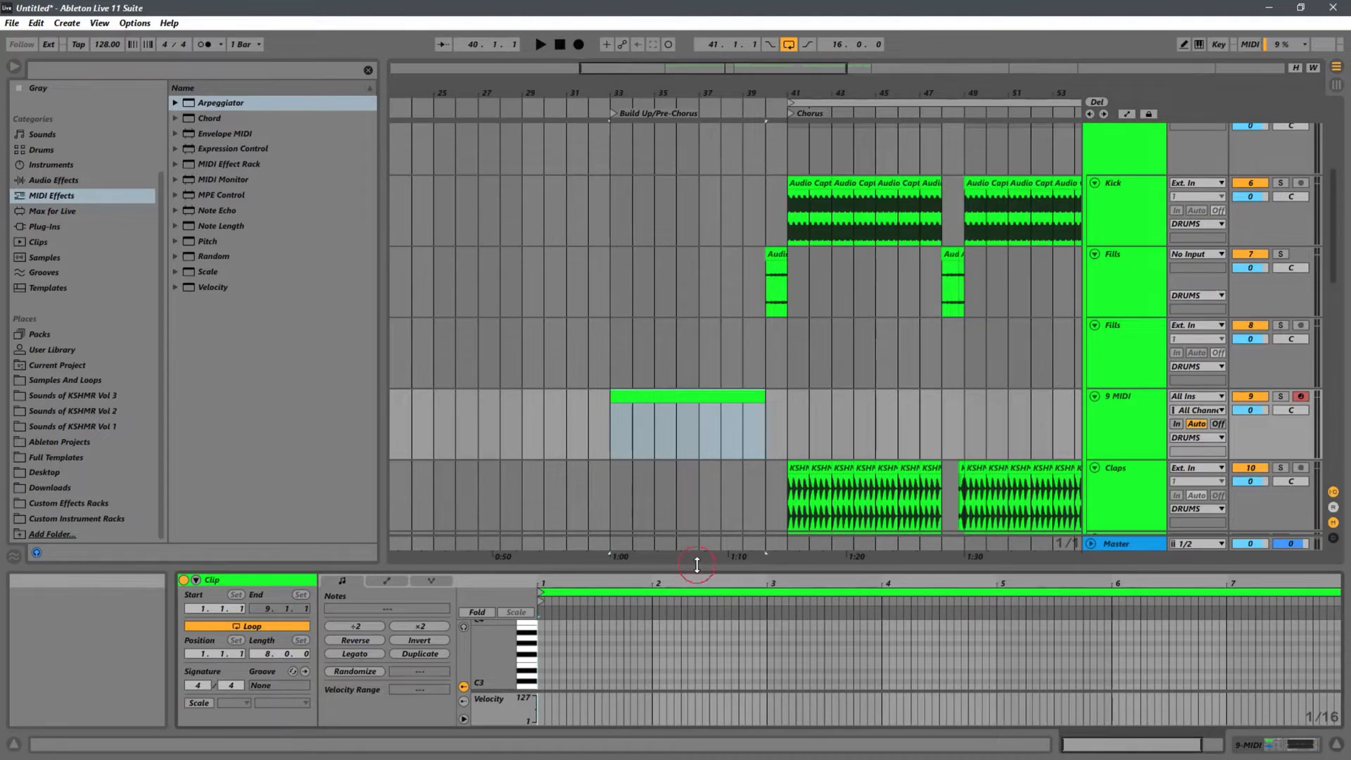
drag(697, 565, 695, 243)
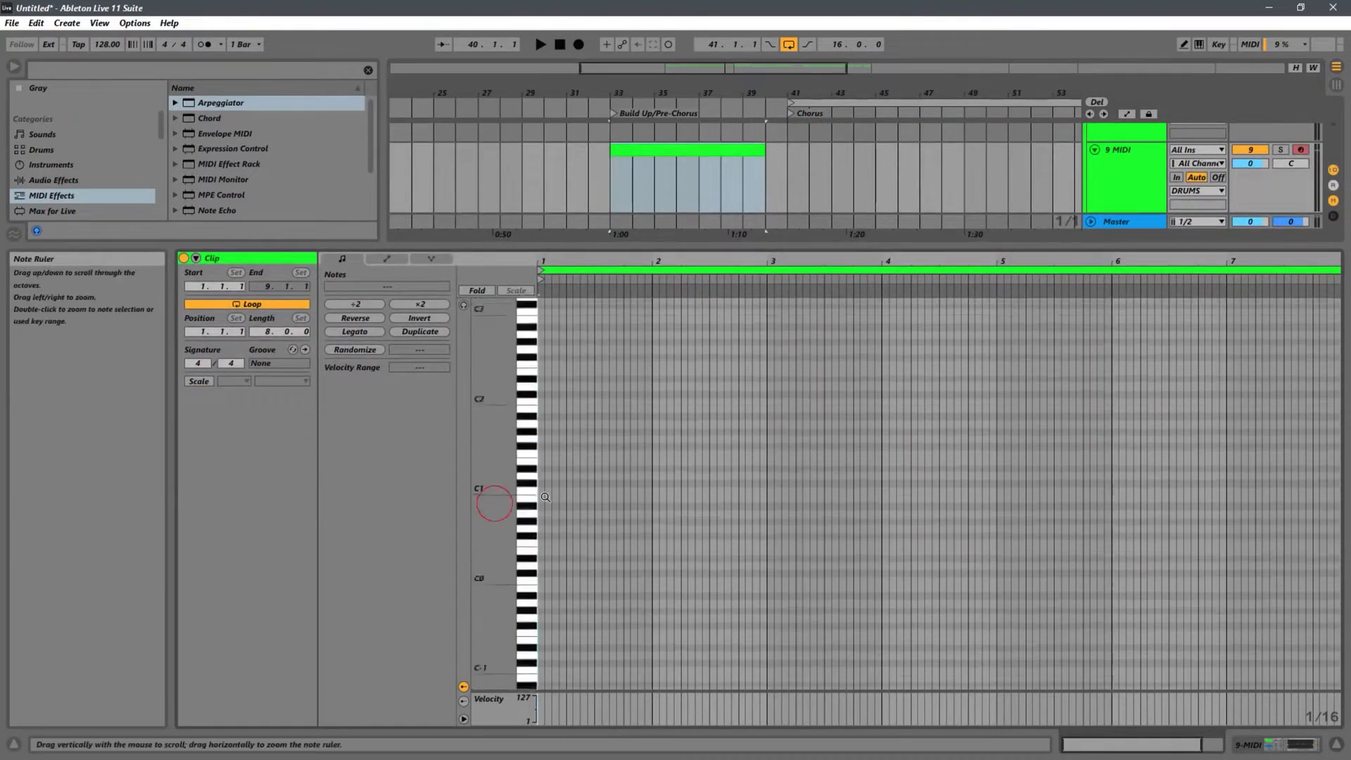
mouse_move(545, 496)
mouse_down()
mouse_move(548, 542)
mouse_move(552, 492)
mouse_up()
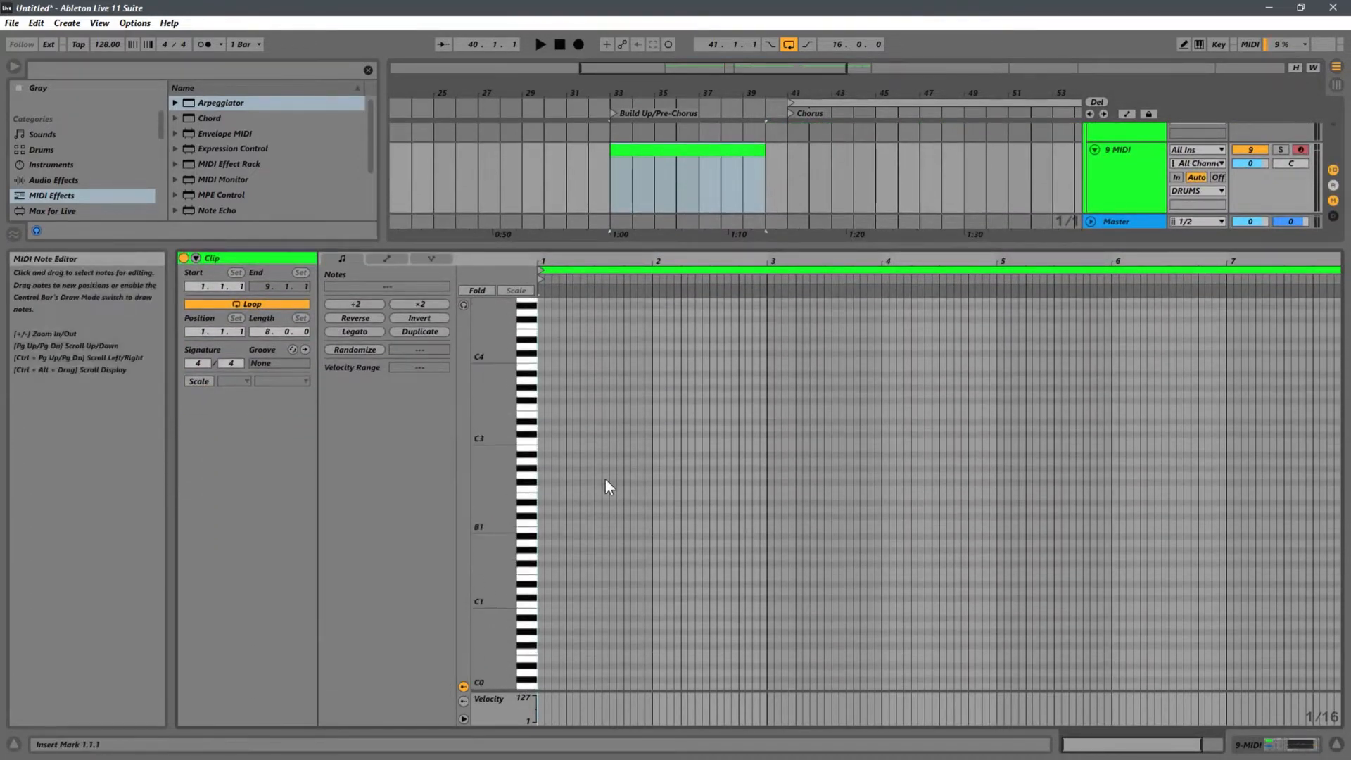
double_click(548, 442)
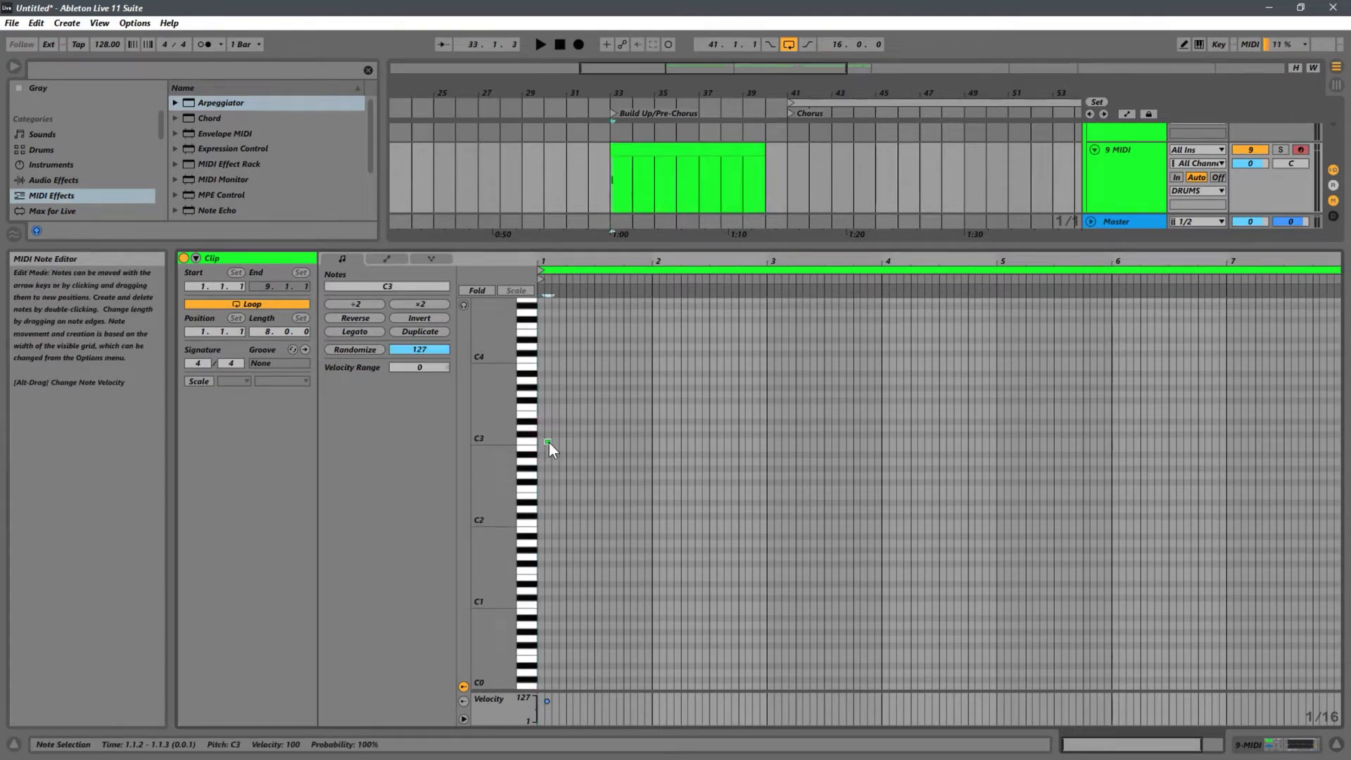
Extend the C3 note to cover three sixteenths from the clip's start at 1.1.1, and play it back.
drag(549, 262, 676, 464)
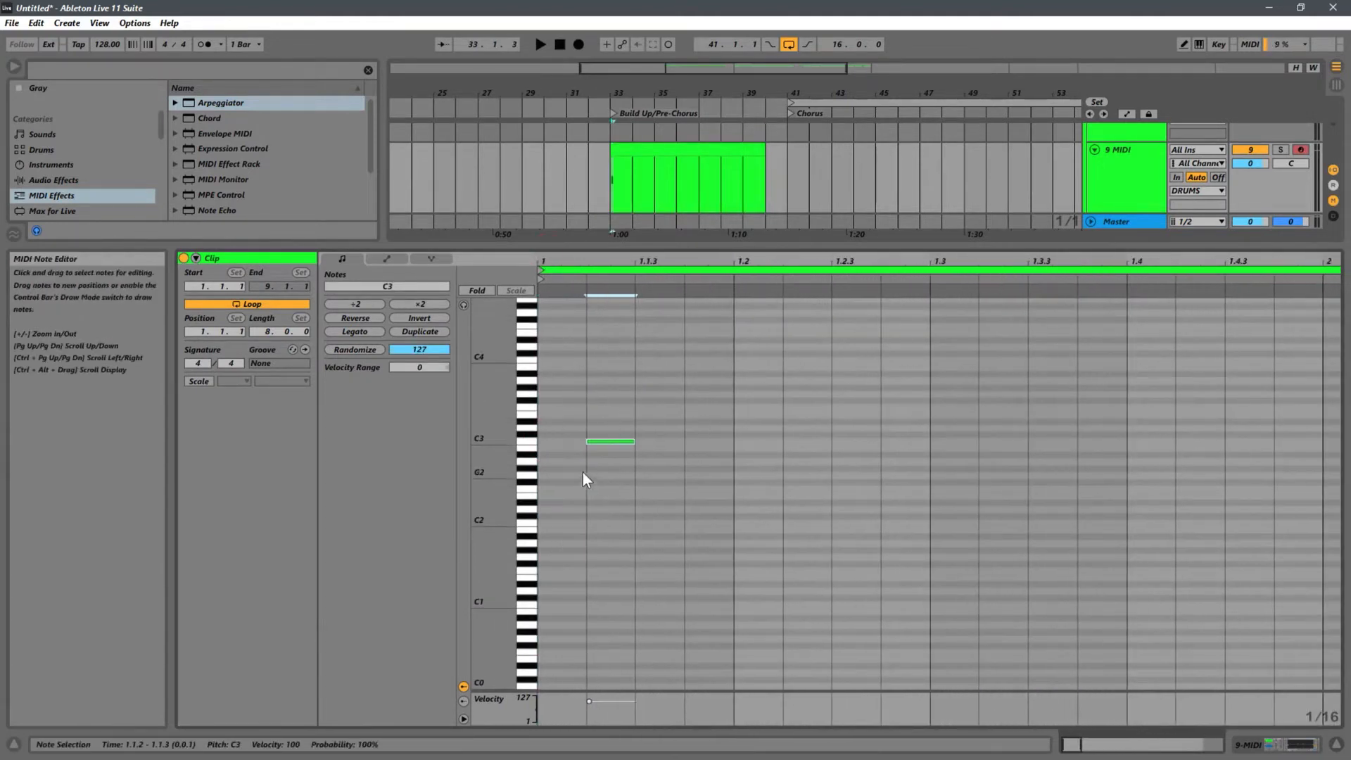
drag(510, 461, 563, 463)
drag(611, 425, 684, 422)
key(space)
key(space)
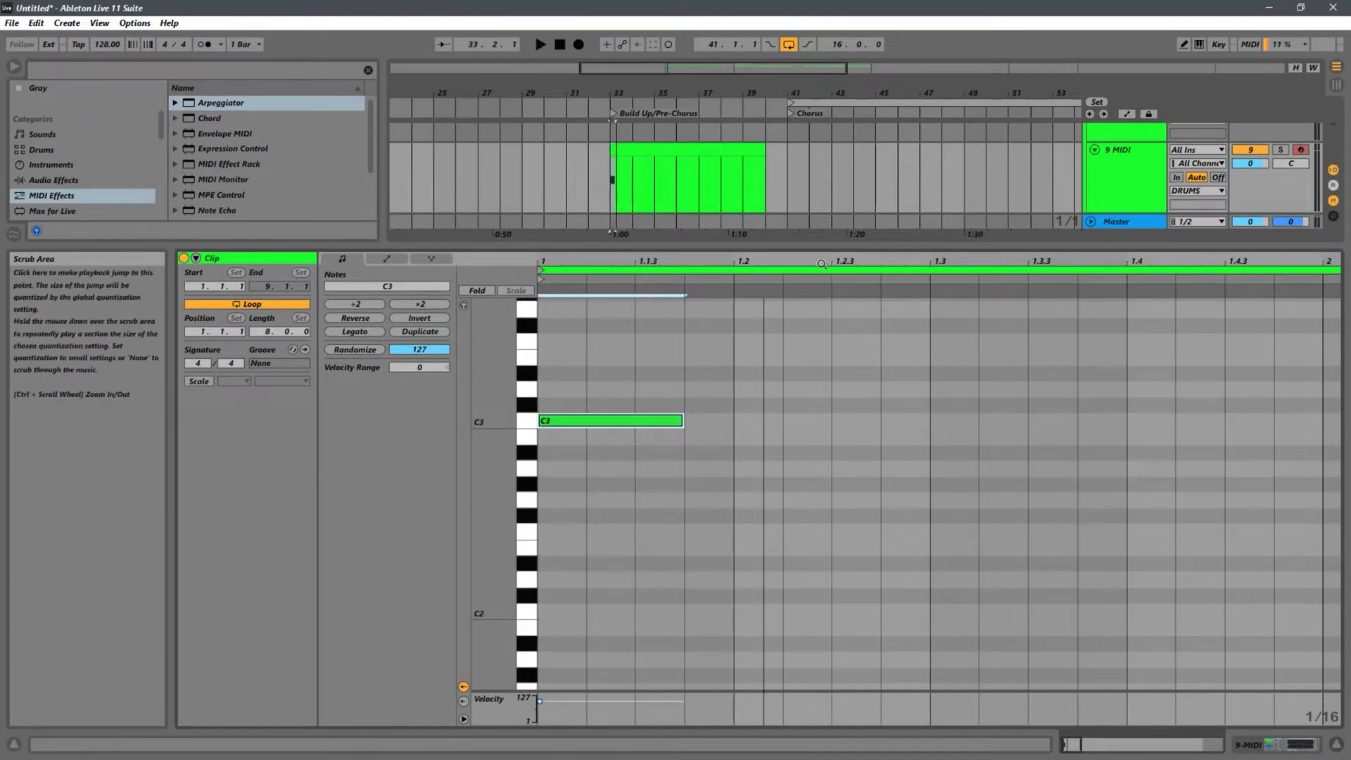
Load the Simpler instrument onto the new MIDI track ahead of its audio effects.
drag(806, 246, 806, 485)
scroll(1112, 281, up, 2)
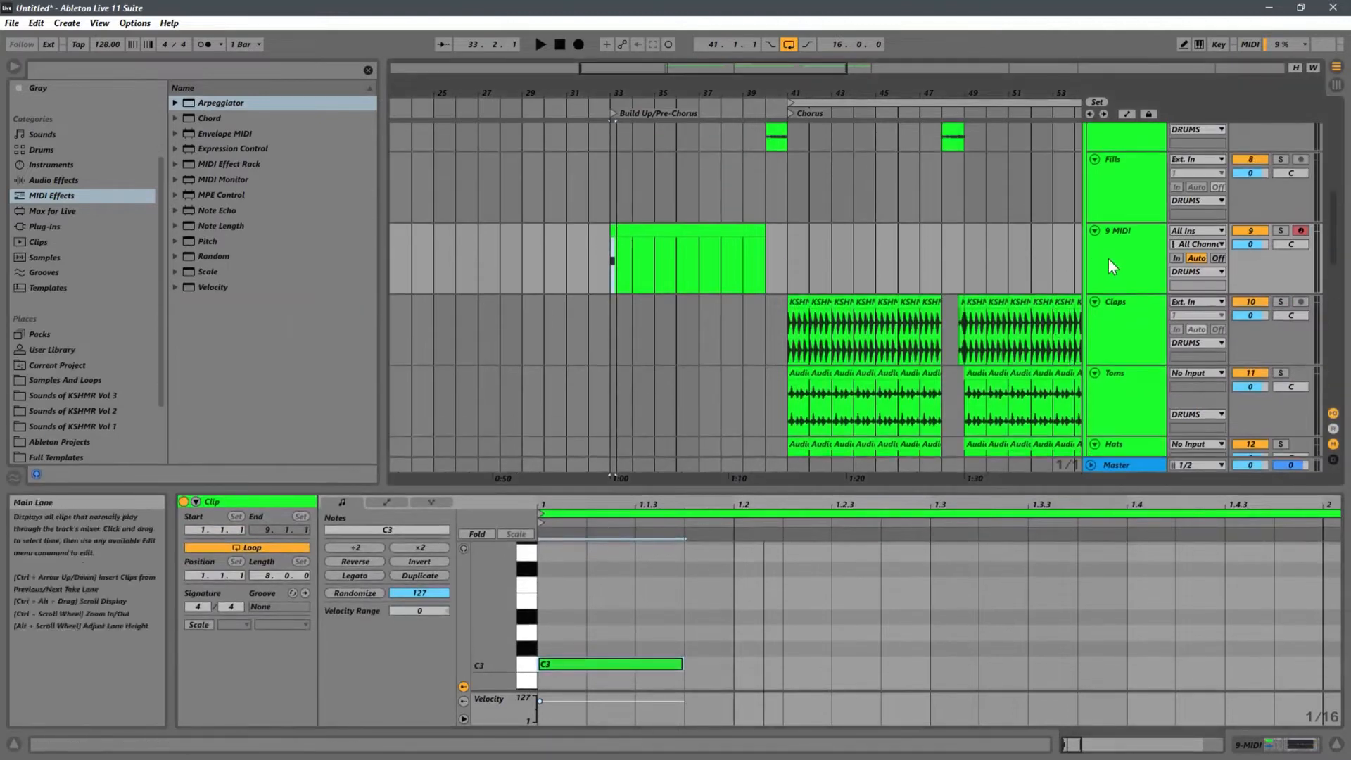
click(1111, 259)
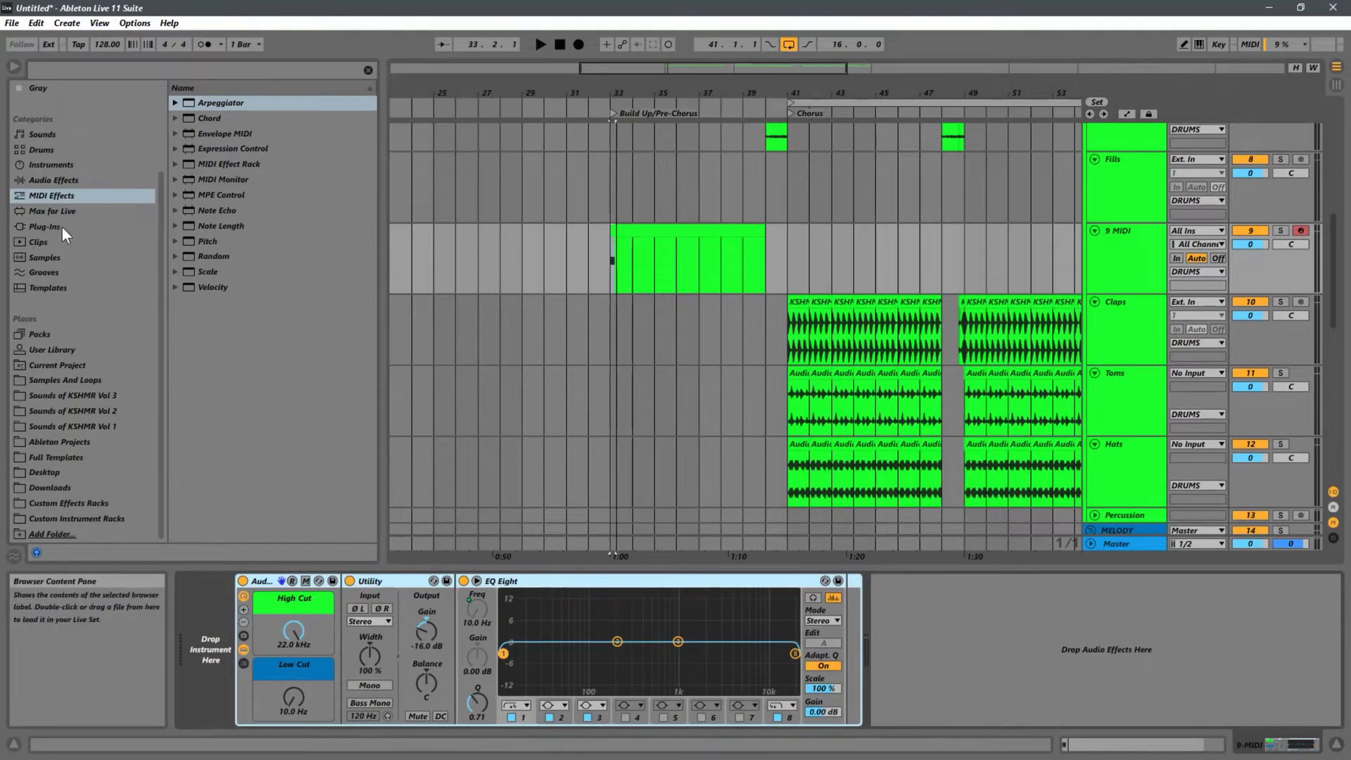
click(45, 235)
click(53, 210)
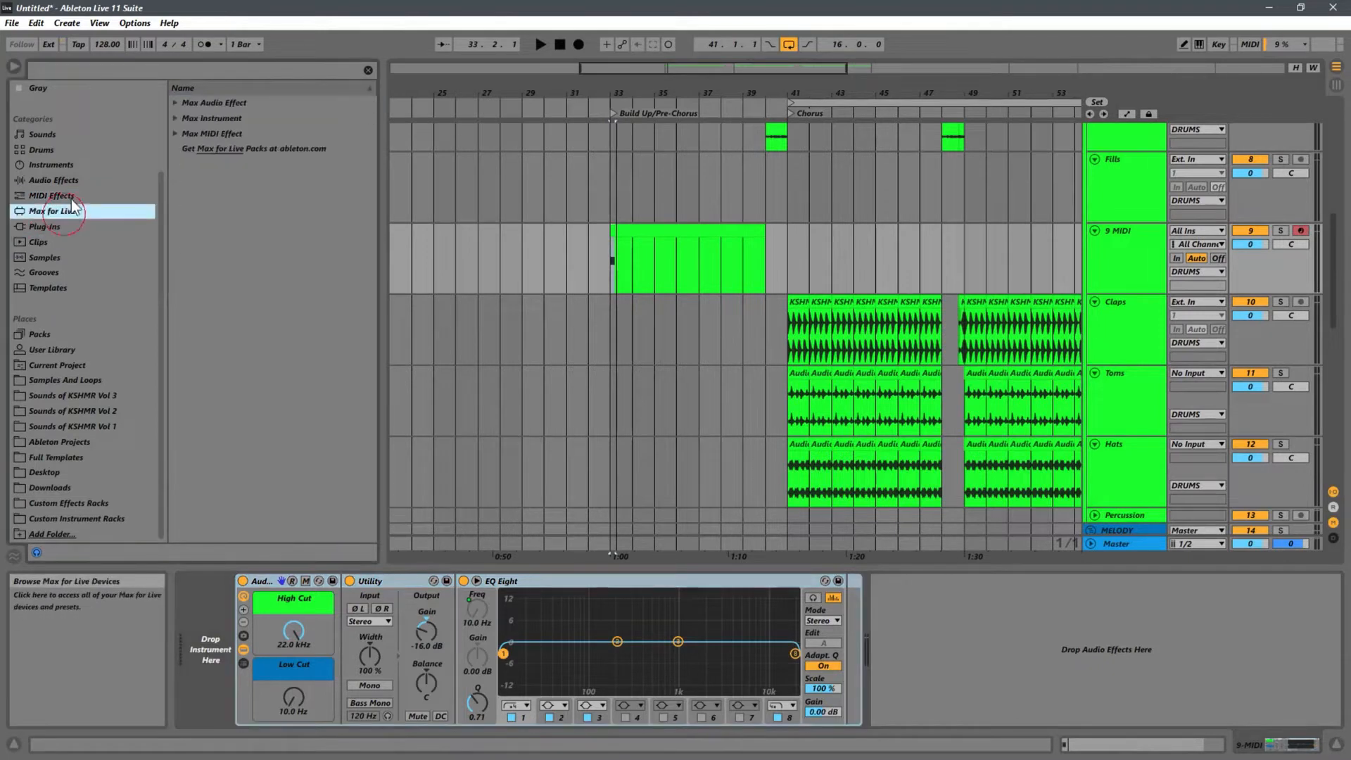
click(52, 166)
drag(191, 257, 204, 607)
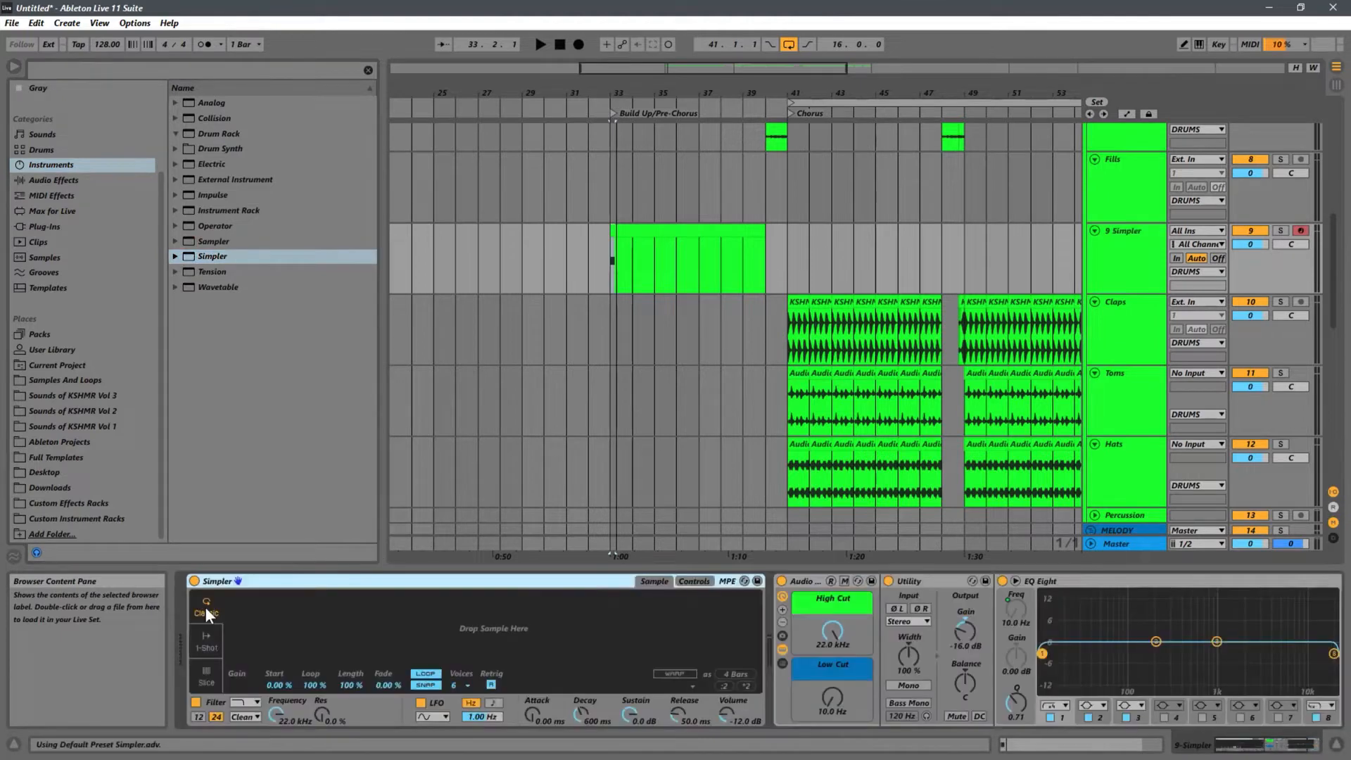
Audition the big snares in Sounds of KSHMR Vol 3 and load KSHMR_Big_Snare_16.wav into Simpler.
click(57, 395)
click(448, 244)
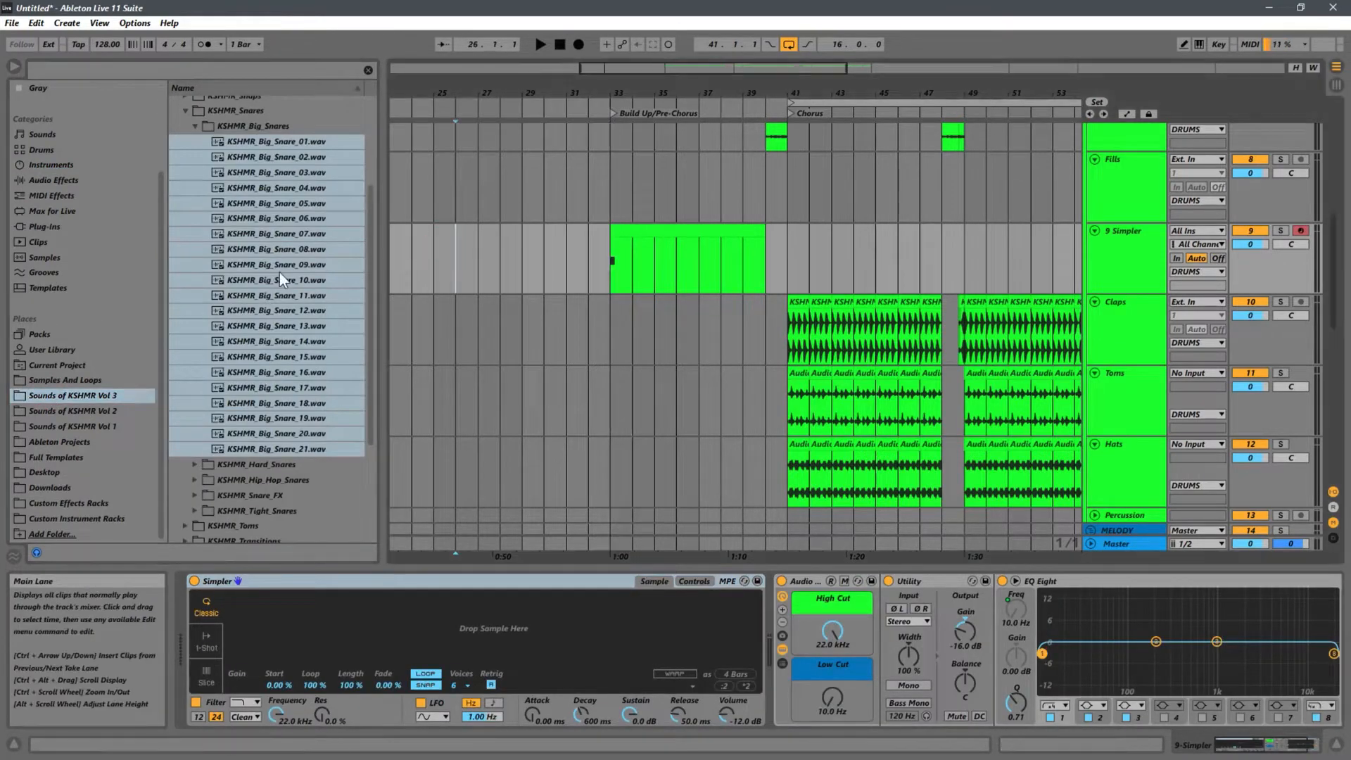
mouse_move(280, 272)
mouse_down()
mouse_move(396, 271)
mouse_move(269, 260)
mouse_up()
click(269, 260)
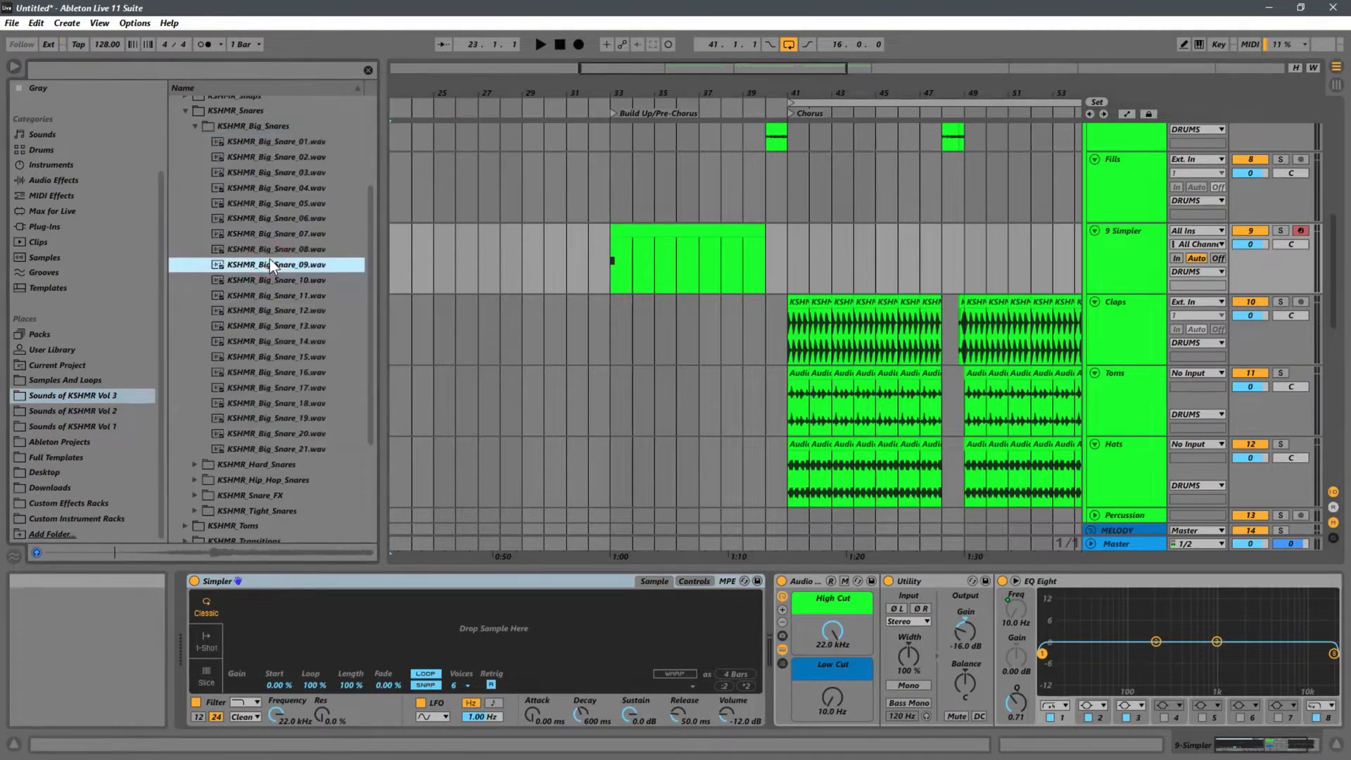
click(267, 203)
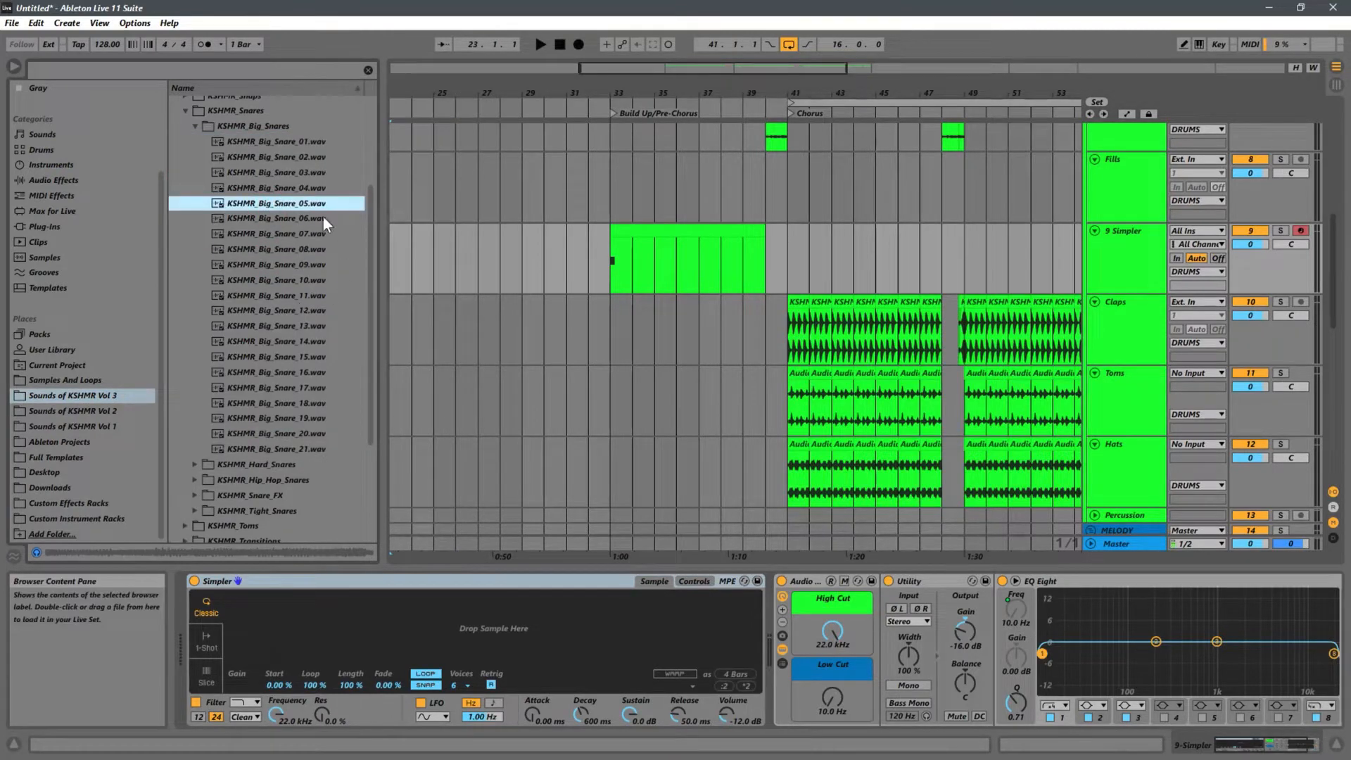
click(306, 179)
click(290, 144)
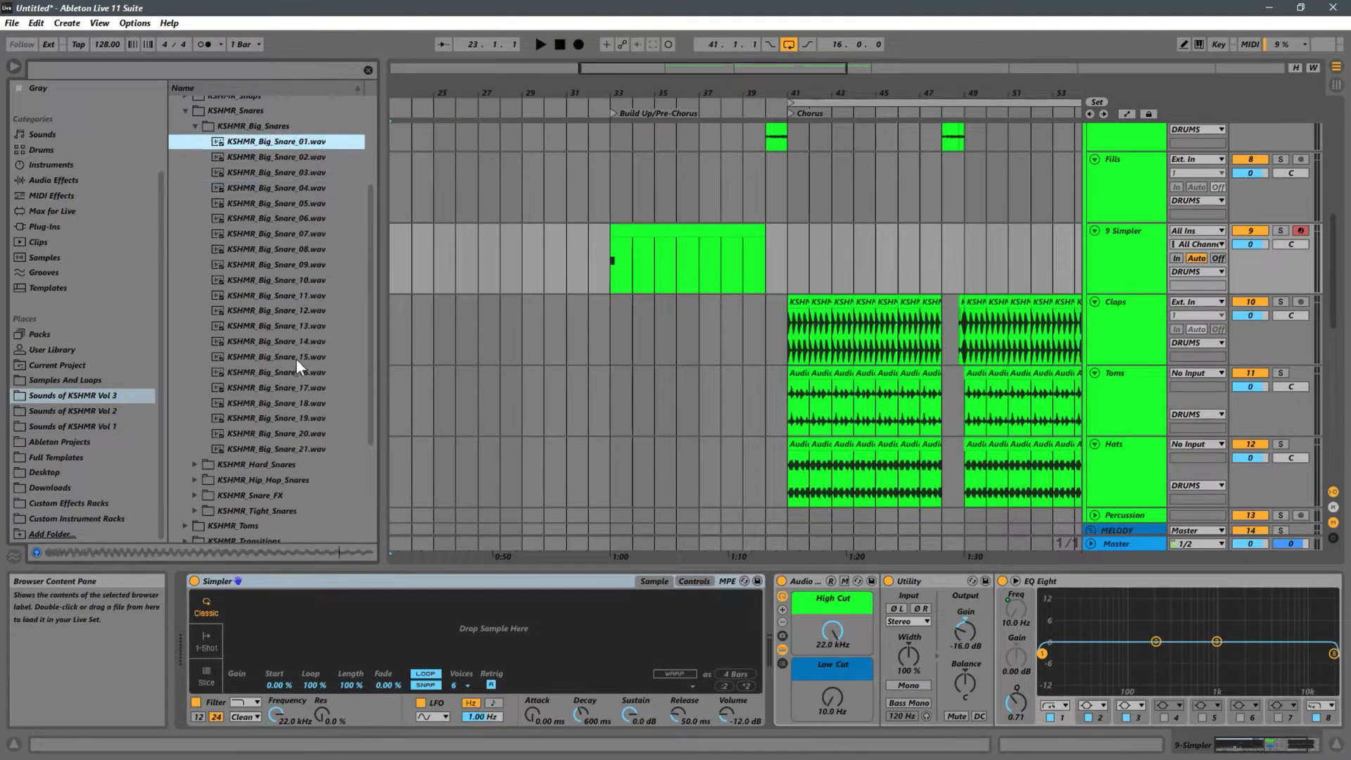
click(270, 374)
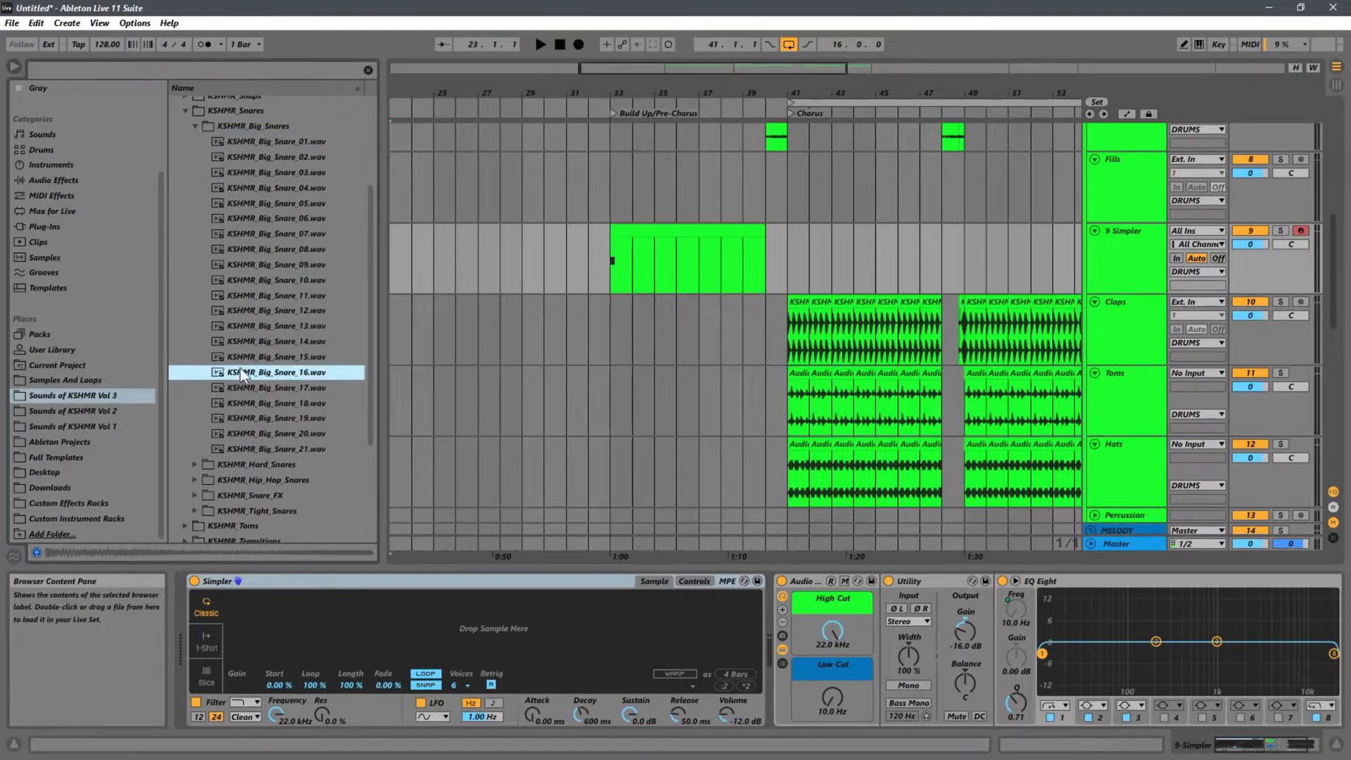
drag(369, 640, 369, 639)
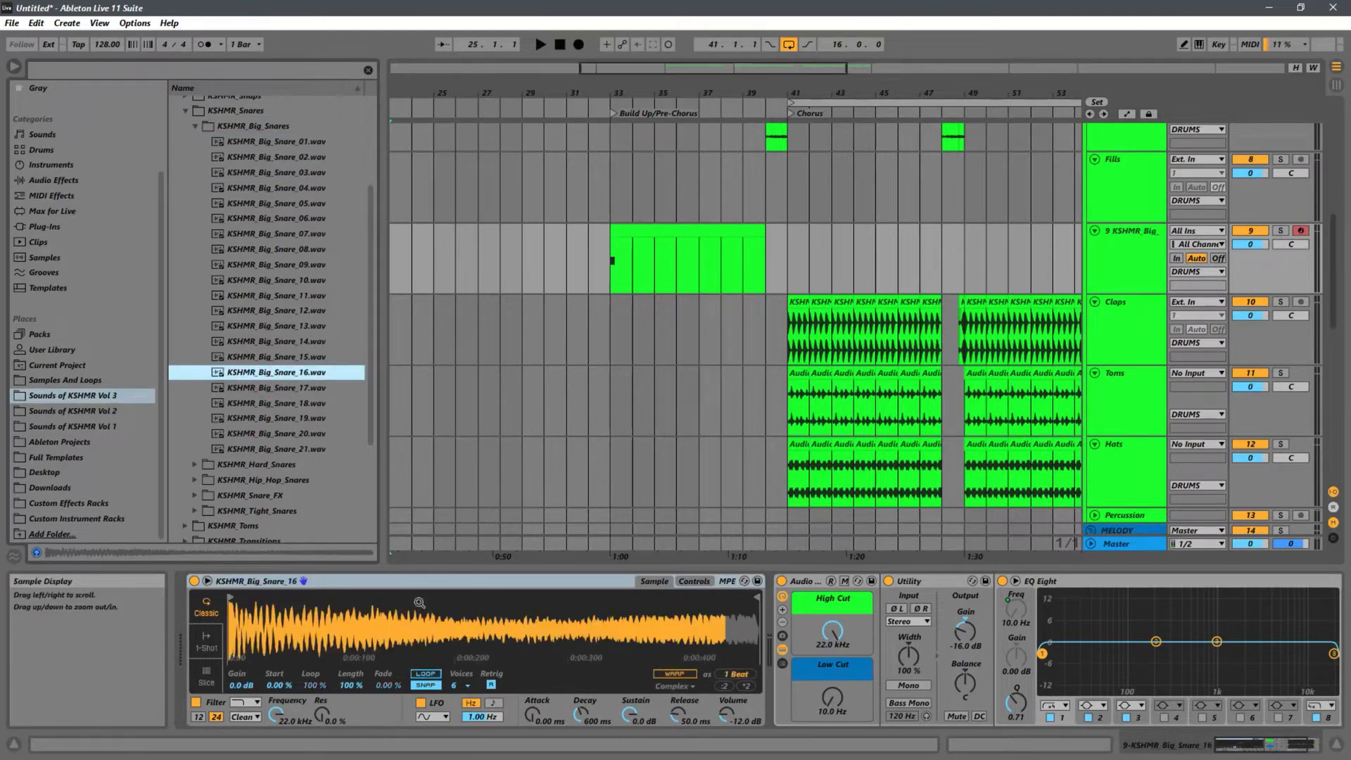
Play the snare clip from bar 33 to hear the loaded sample.
click(606, 288)
key(space)
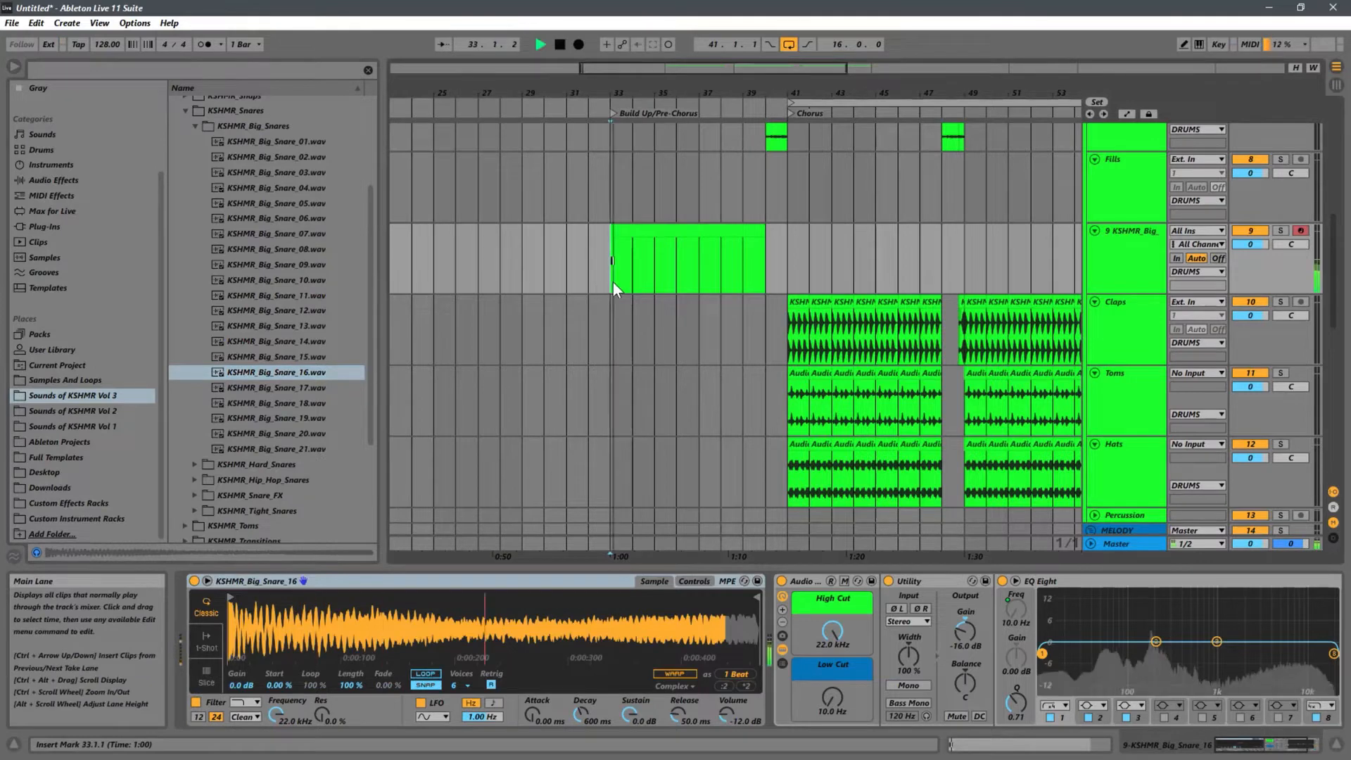
key(space)
Reopen the snare clip and lengthen its C3 note to one full beat, ending at 1.2.1.
double_click(618, 230)
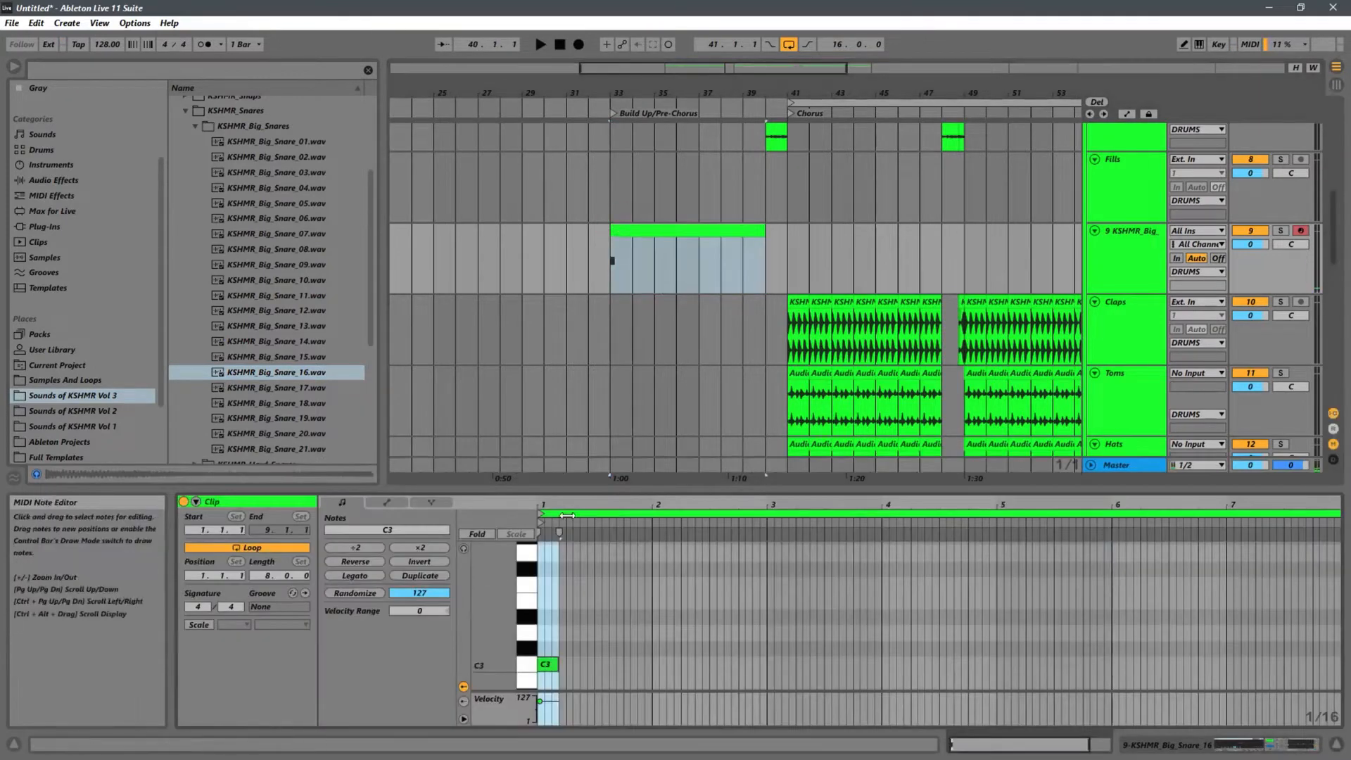
drag(559, 502, 725, 635)
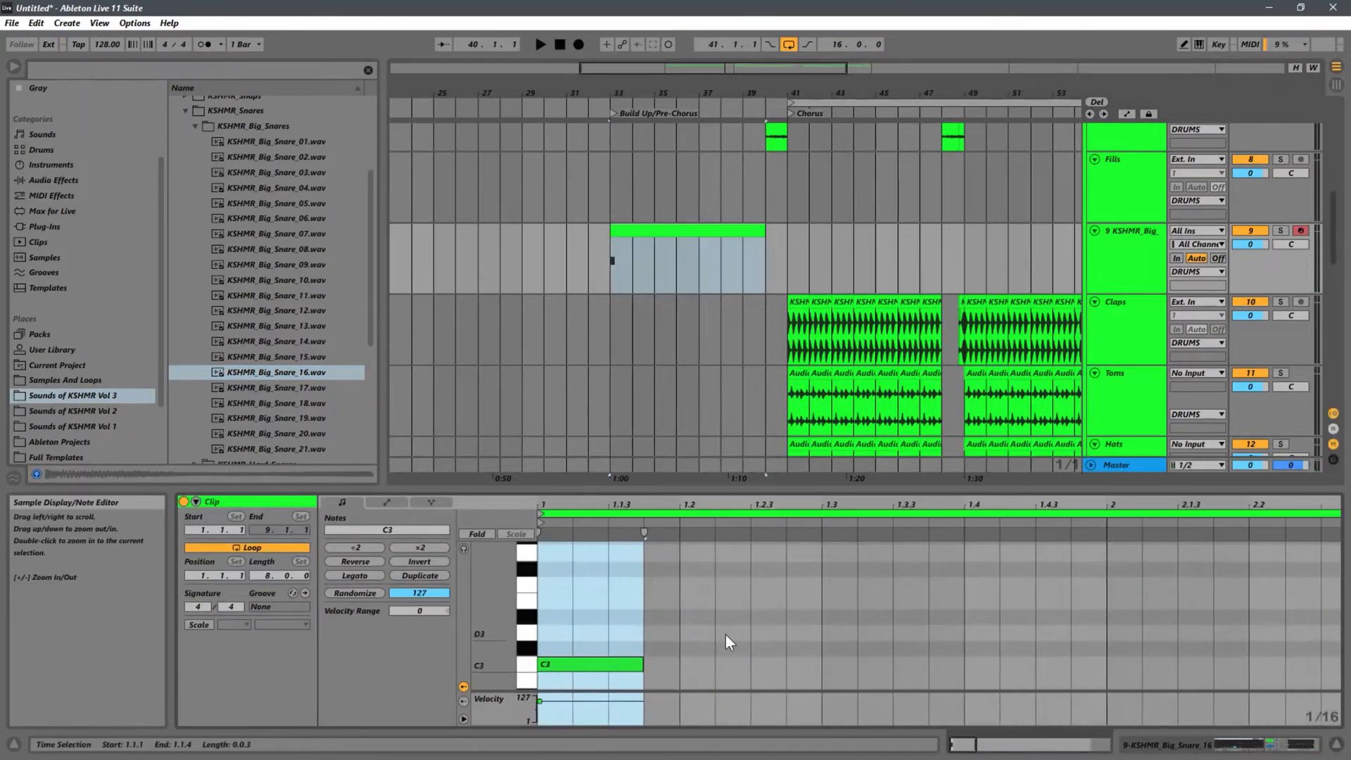
click(638, 667)
key(shift+Right)
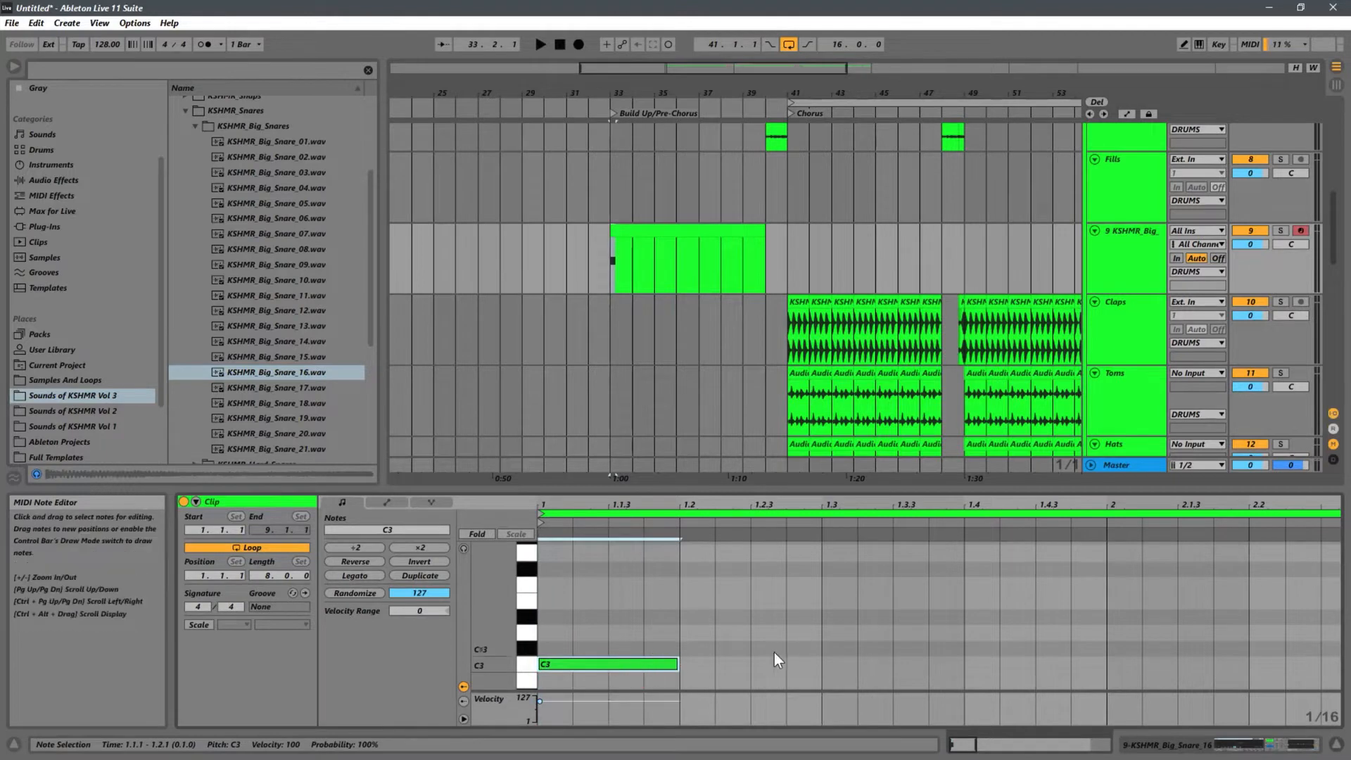
Duplicate the one-beat C3 note three times to fill the clip's first bar, and play the pattern back.
key(ctrl+d)
key(ctrl+d)
key(ctrl+d)
key(space)
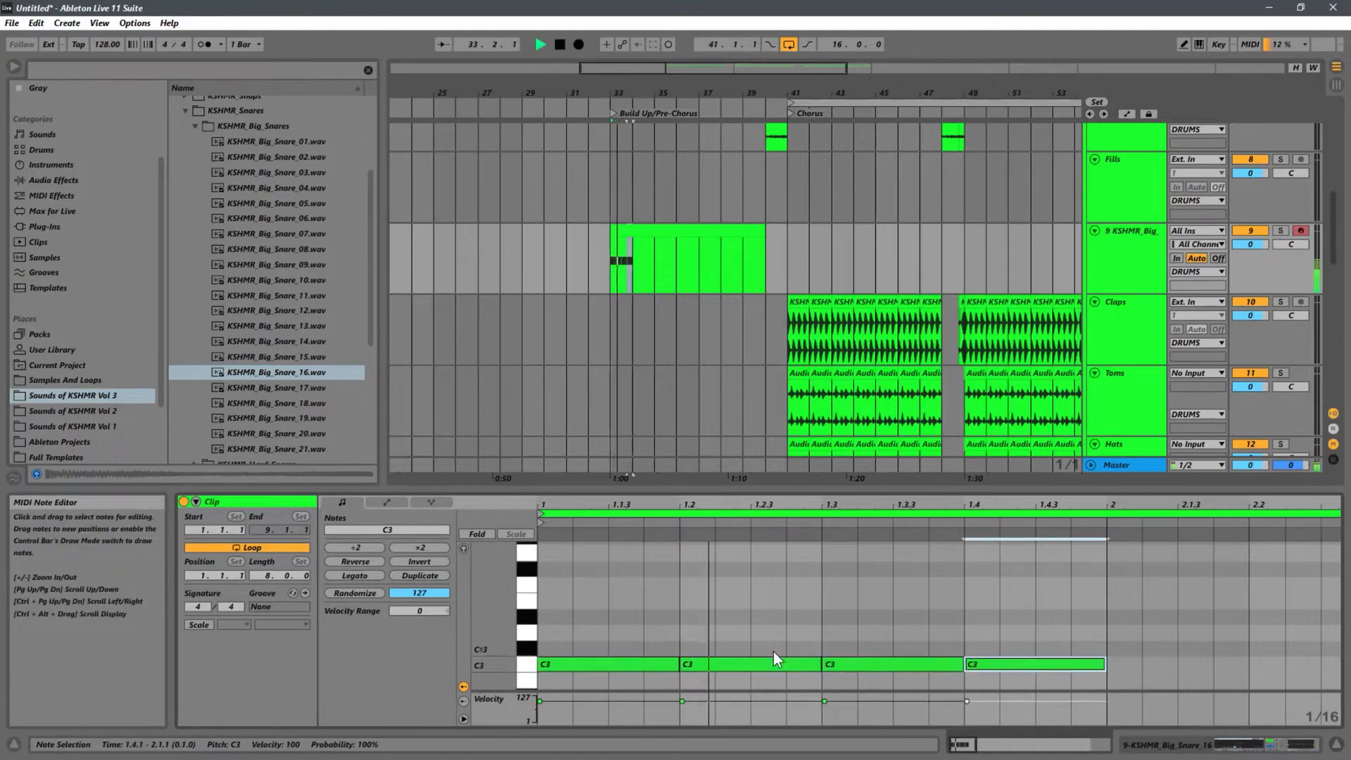
key(space)
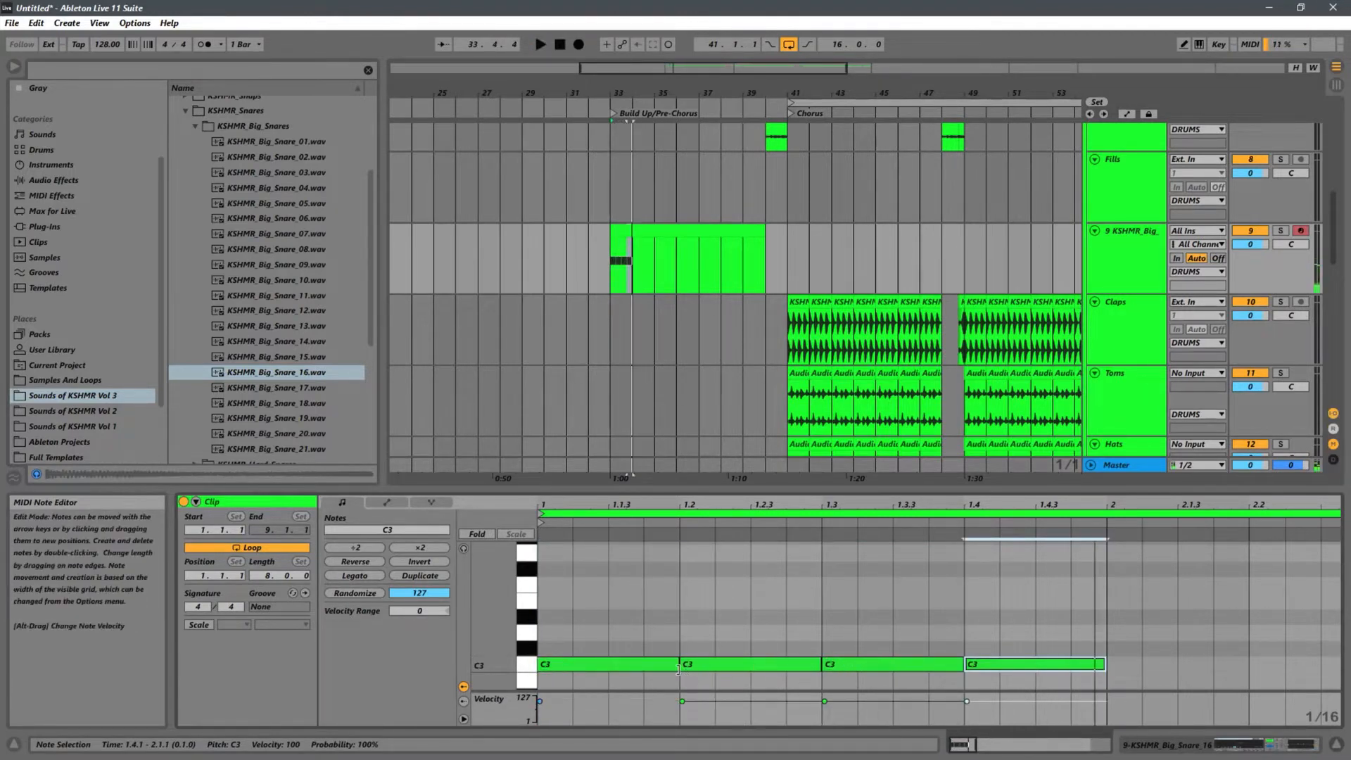
Try lengthening the first C3 note to two beats during playback, and undo the change.
drag(679, 664, 820, 672)
key(space)
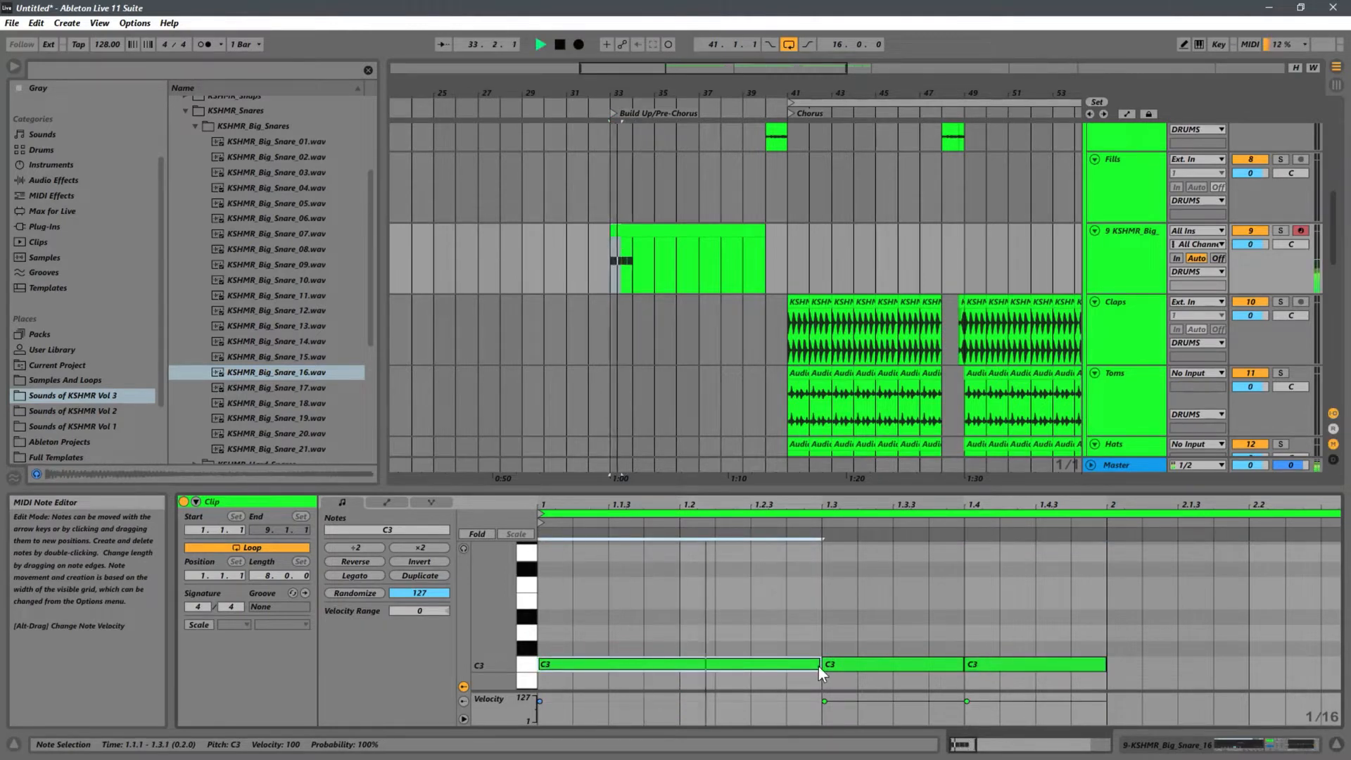
key(space)
key(ctrl+z)
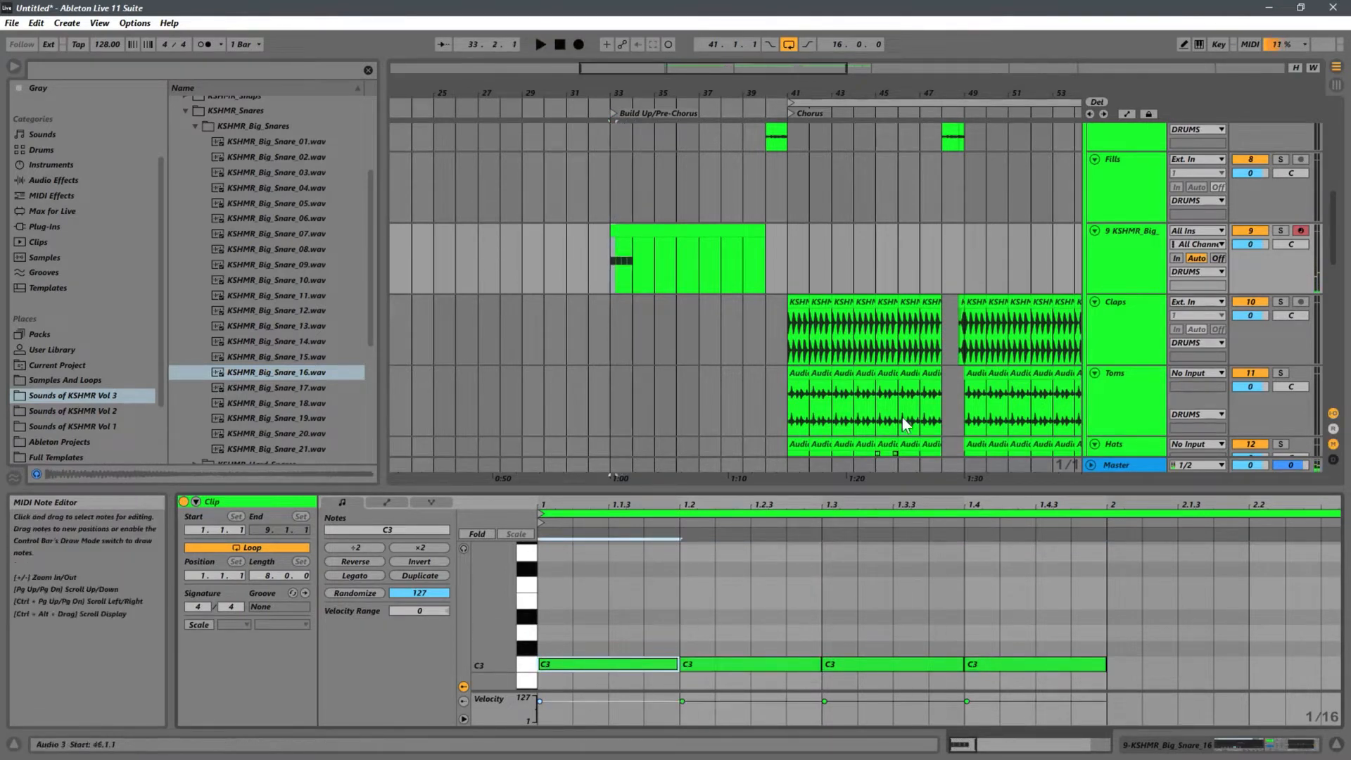
Shorten the snare clip to its first bar and duplicate it six times so the copies run from bar 33 to bar 40.
click(623, 266)
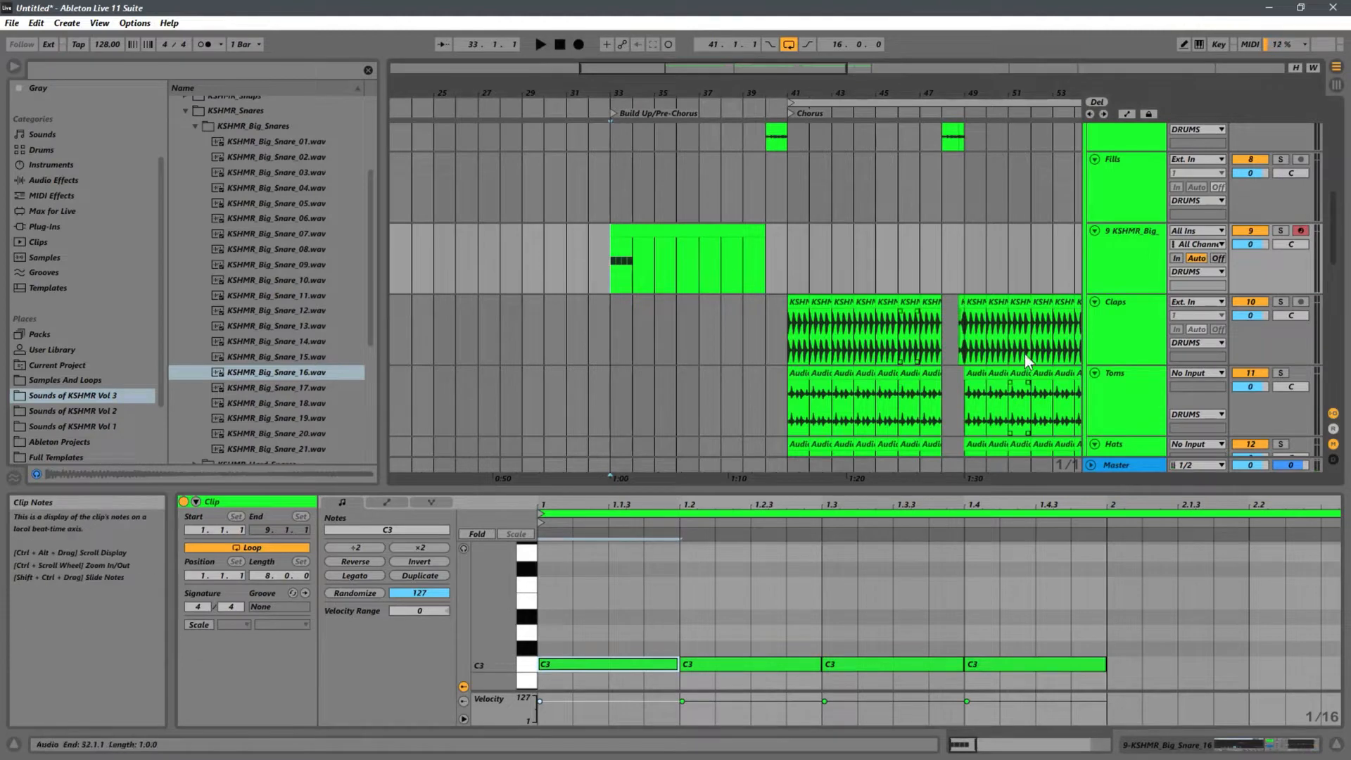
drag(763, 228, 625, 234)
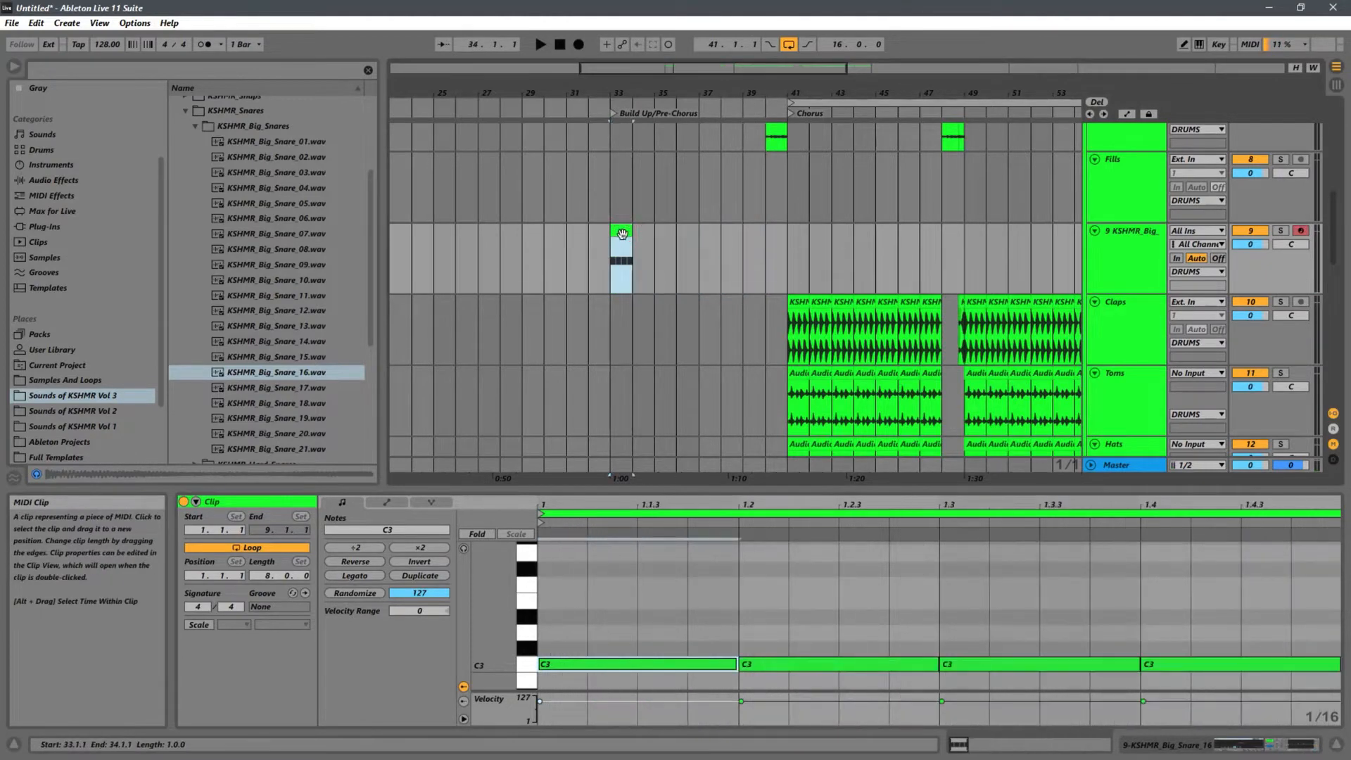
key(ctrl+d)
key(ctrl+d)
key(ctrl+d)
key(ctrl+d)
key(ctrl+d)
key(ctrl+d)
Consolidate the seven one-bar snare clips into a single clip and play it back with the track's devices shown.
click(621, 232)
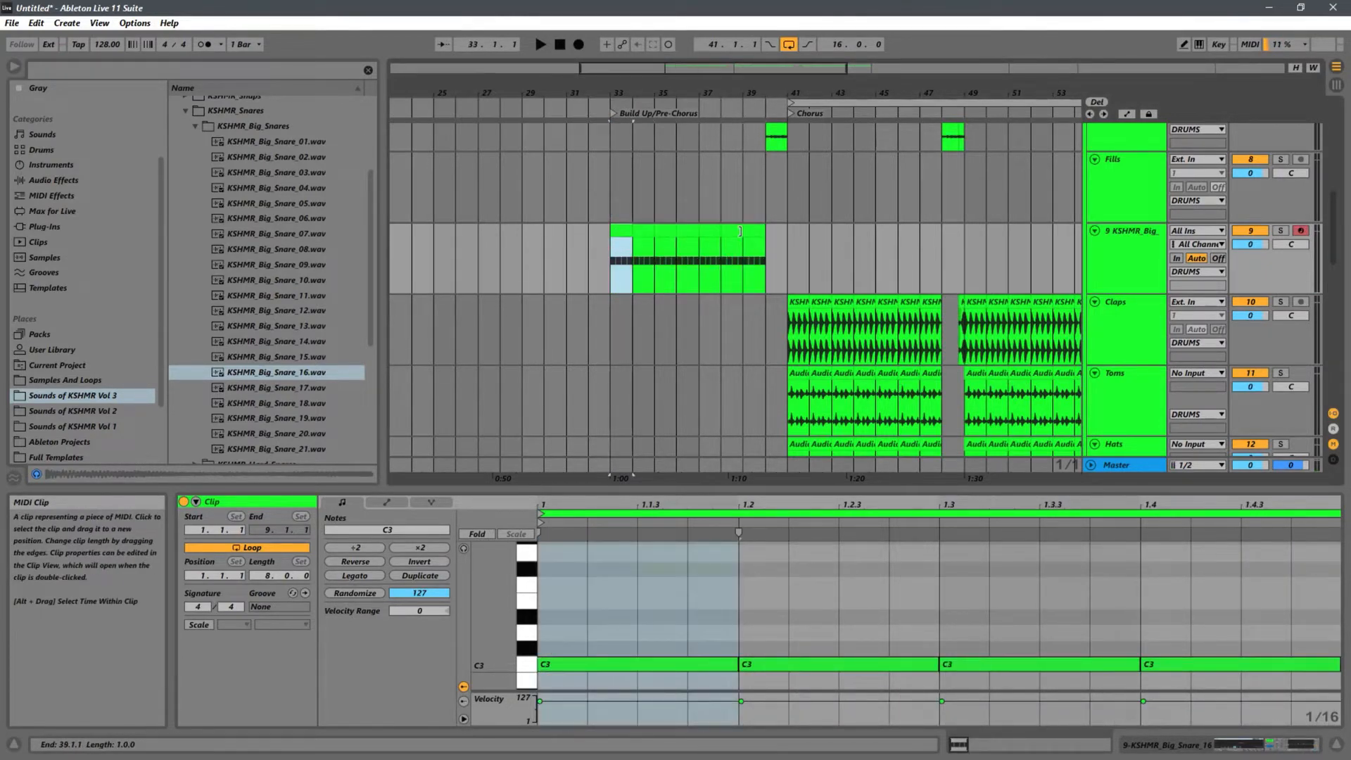
shift+click(753, 232)
key(ctrl+j)
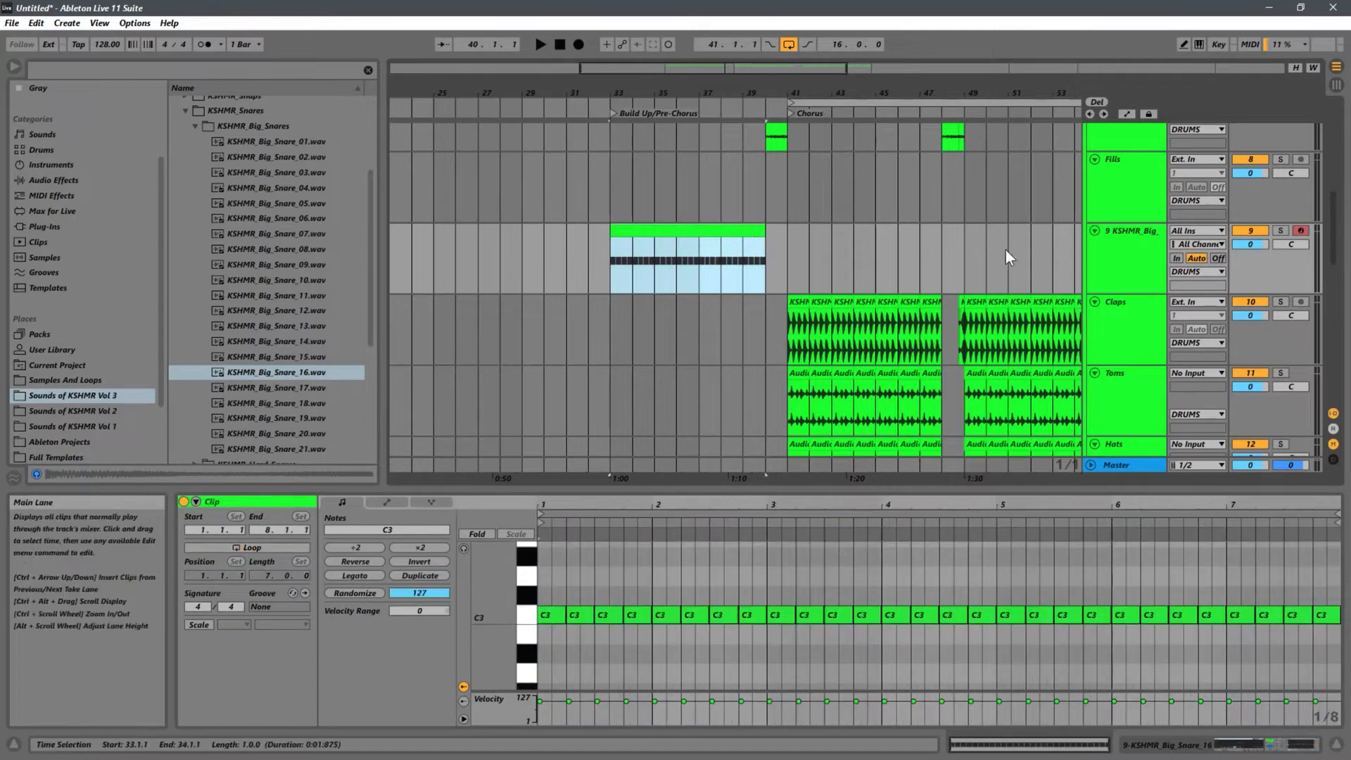
key(space)
click(1094, 257)
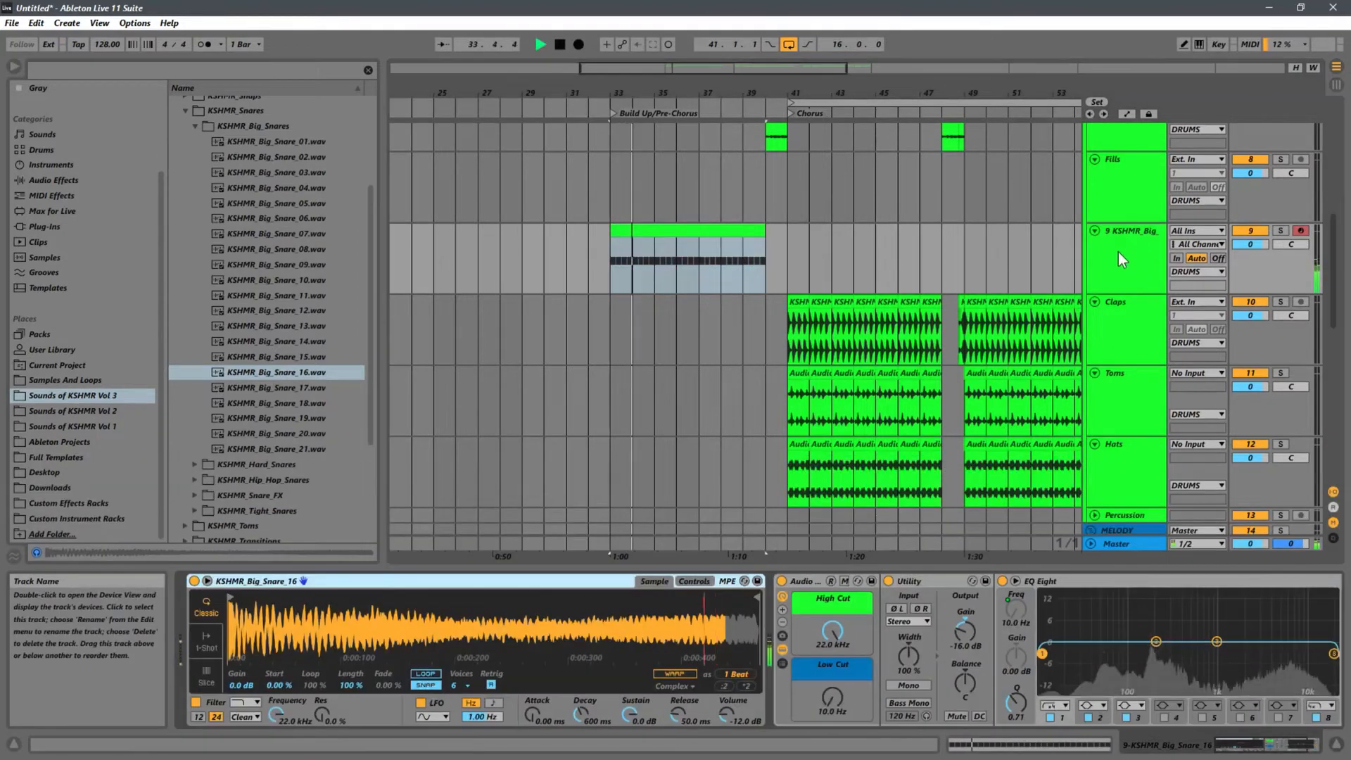
key(space)
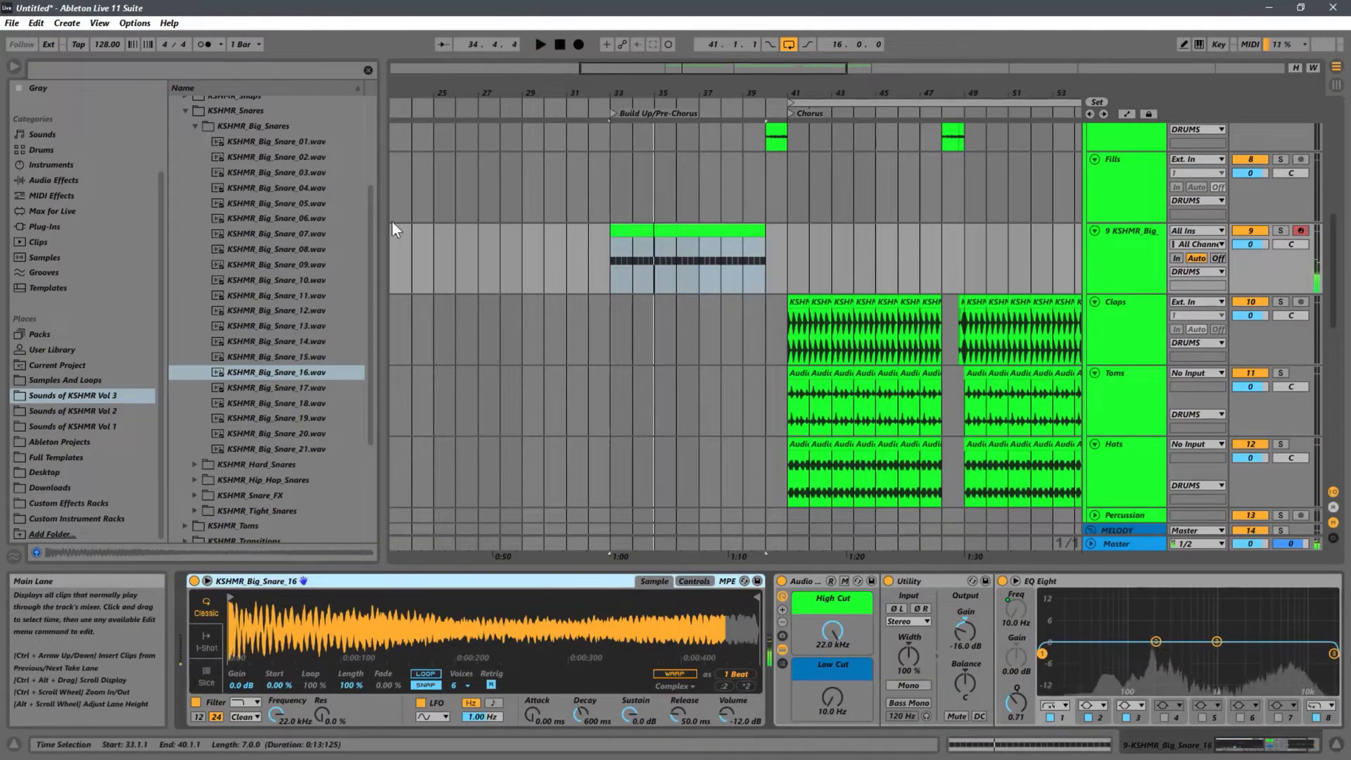
Add the Delay effect from the Delay & Loop audio effects to the snare track and play the clip through it.
click(74, 180)
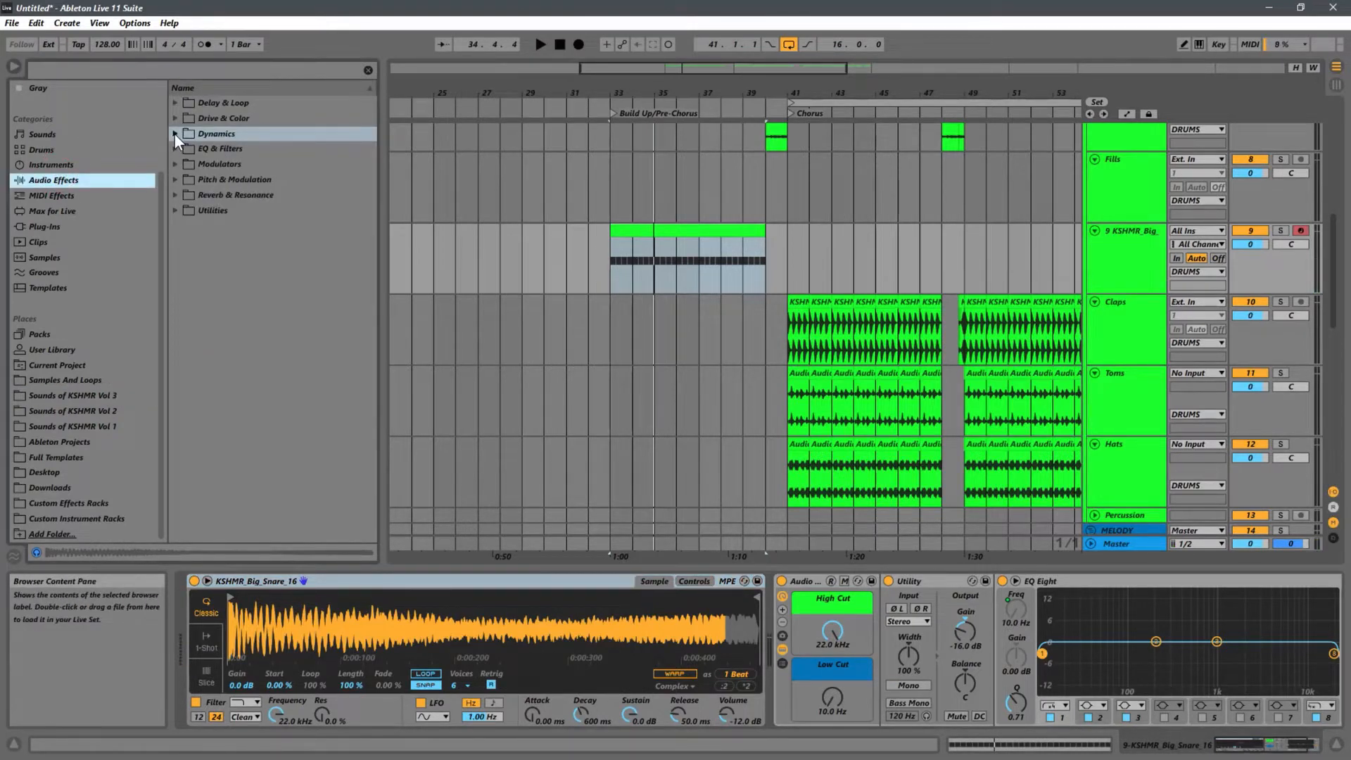
click(181, 103)
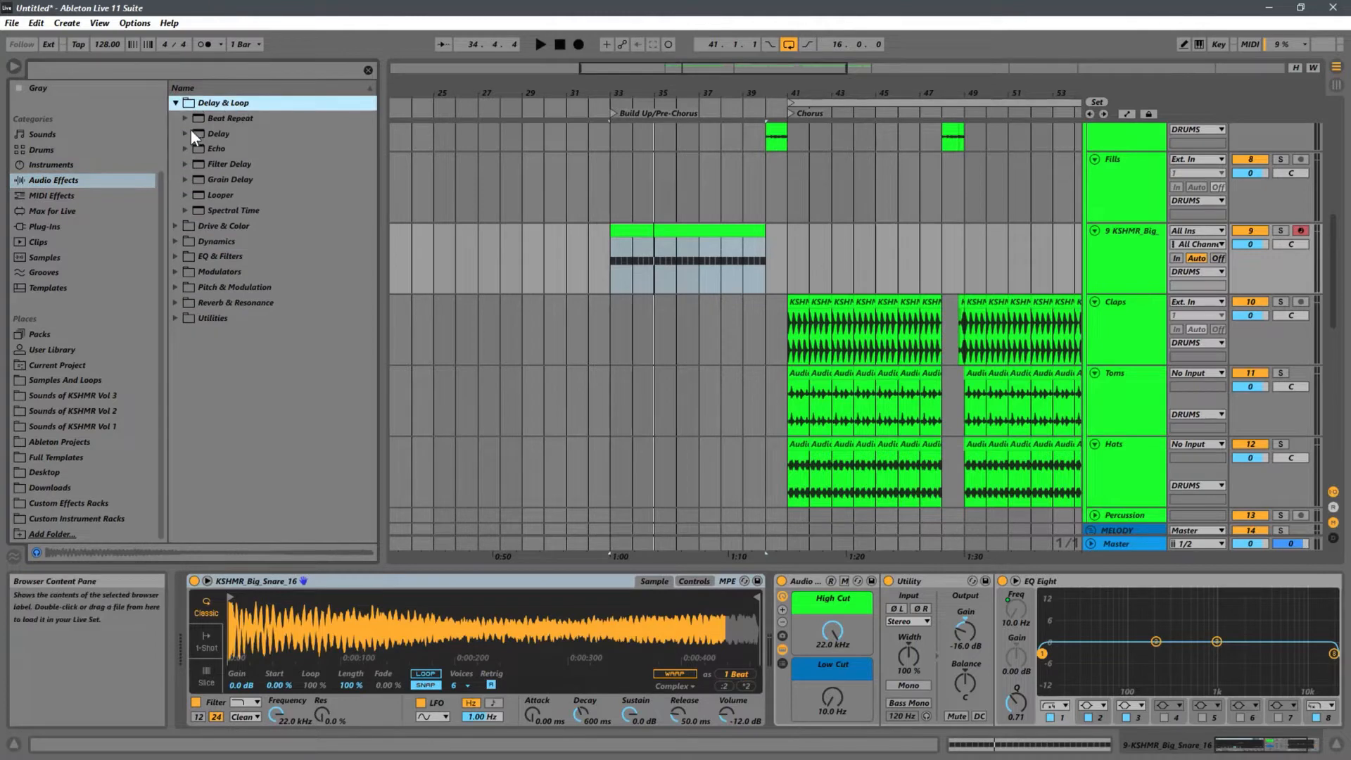
click(222, 133)
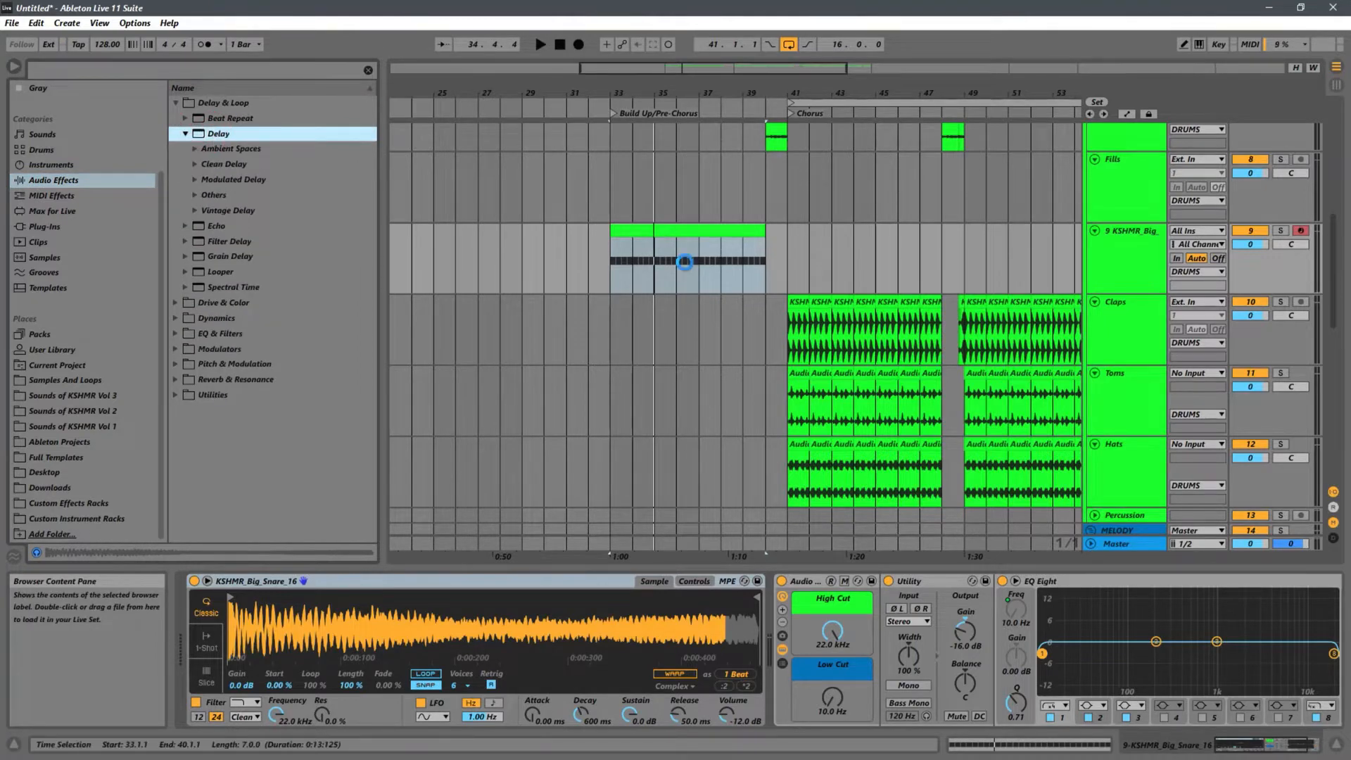
key(space)
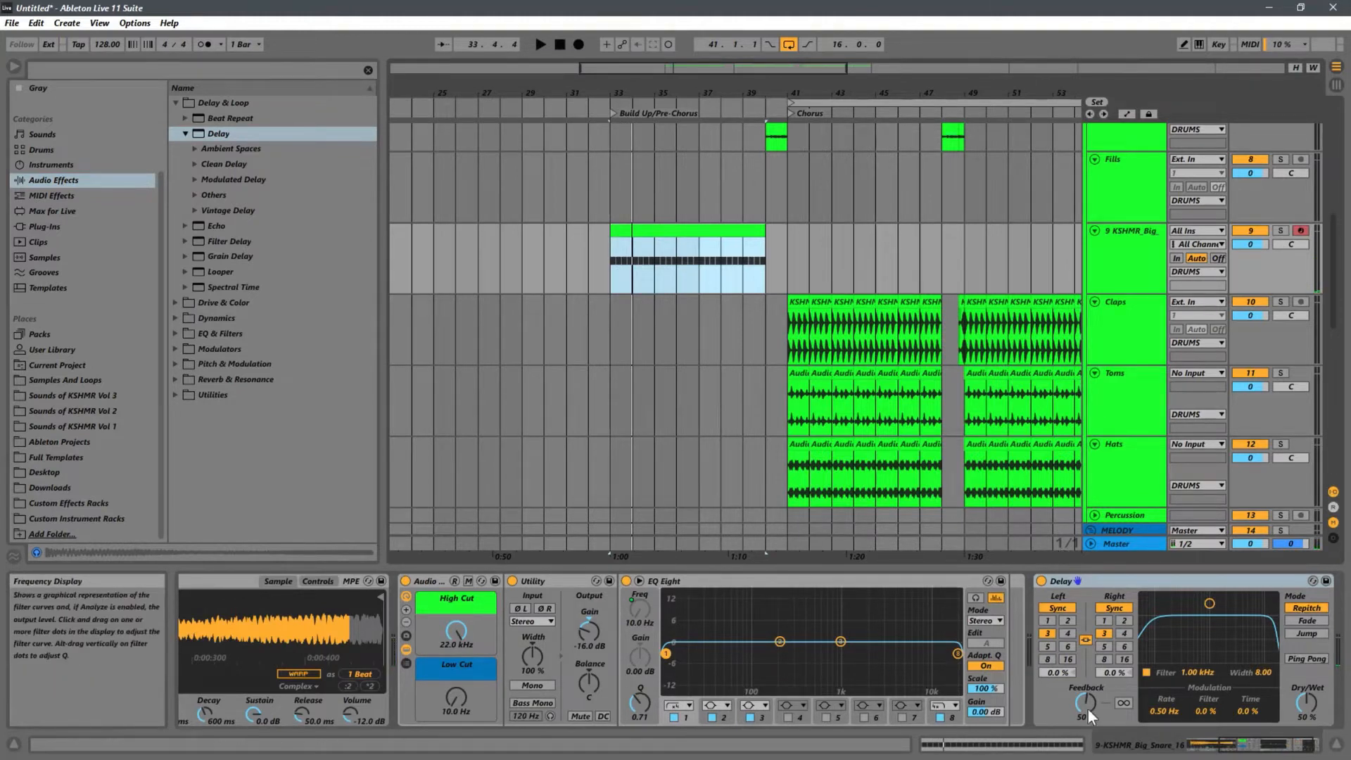
Set the Delay's time to 2 sixteenths, Dry/Wet to 27% and Feedback to 28% while the snare plays.
key(space)
drag(1315, 691, 1294, 731)
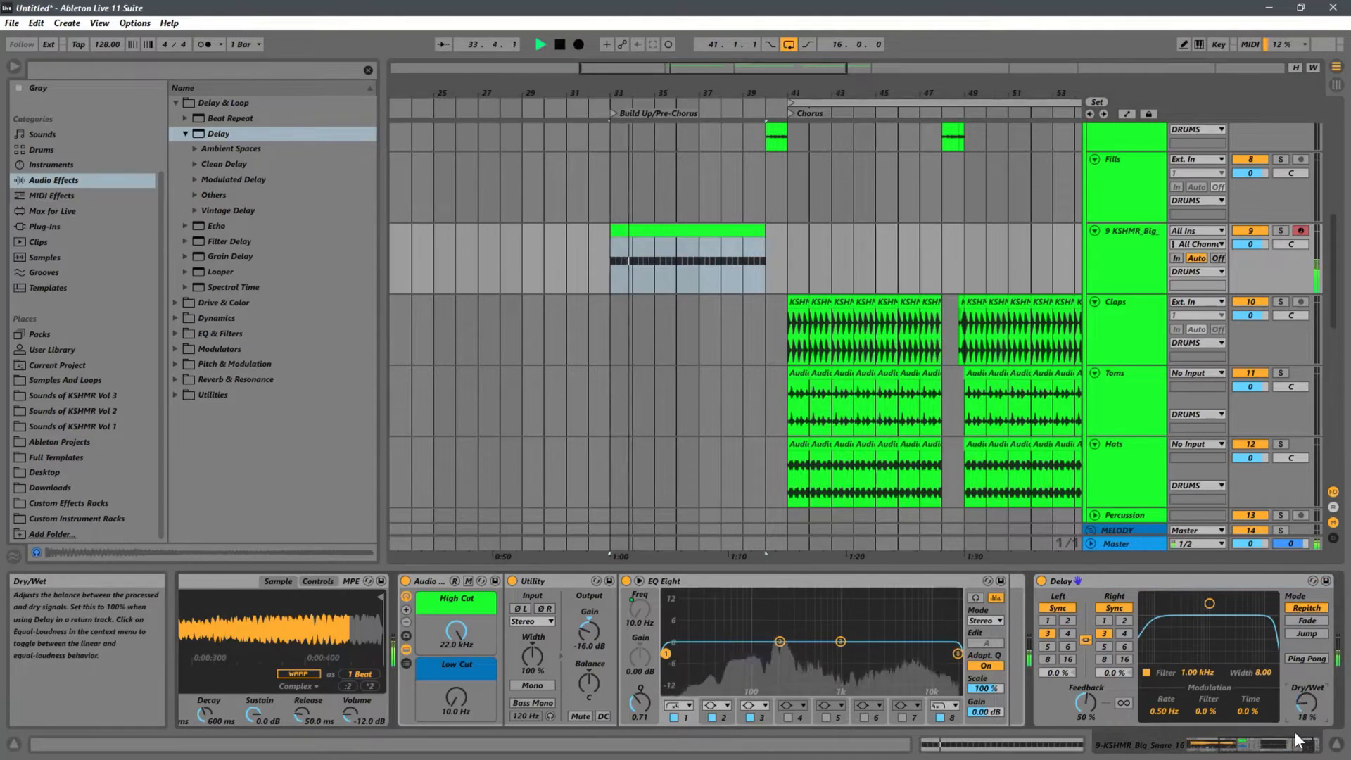
click(1066, 621)
drag(1310, 705, 1312, 691)
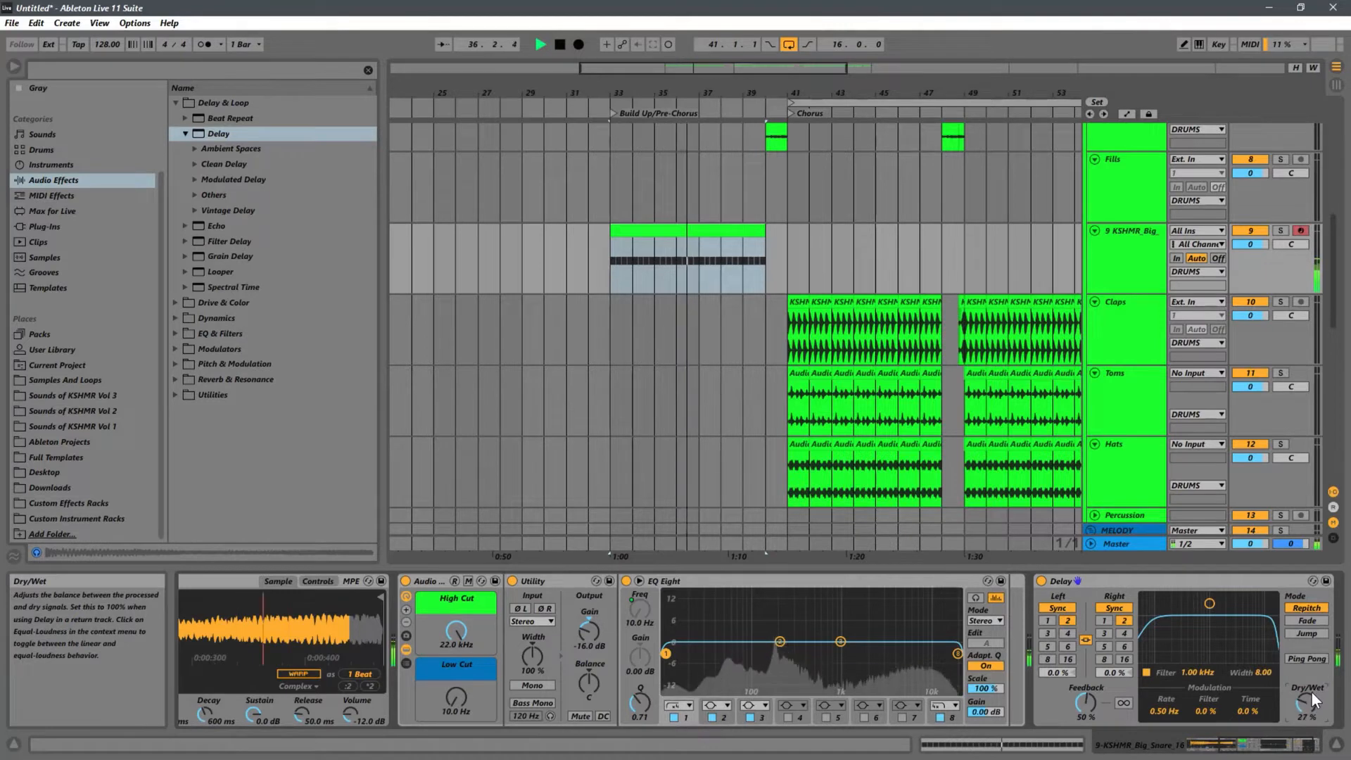
drag(1077, 703, 1082, 728)
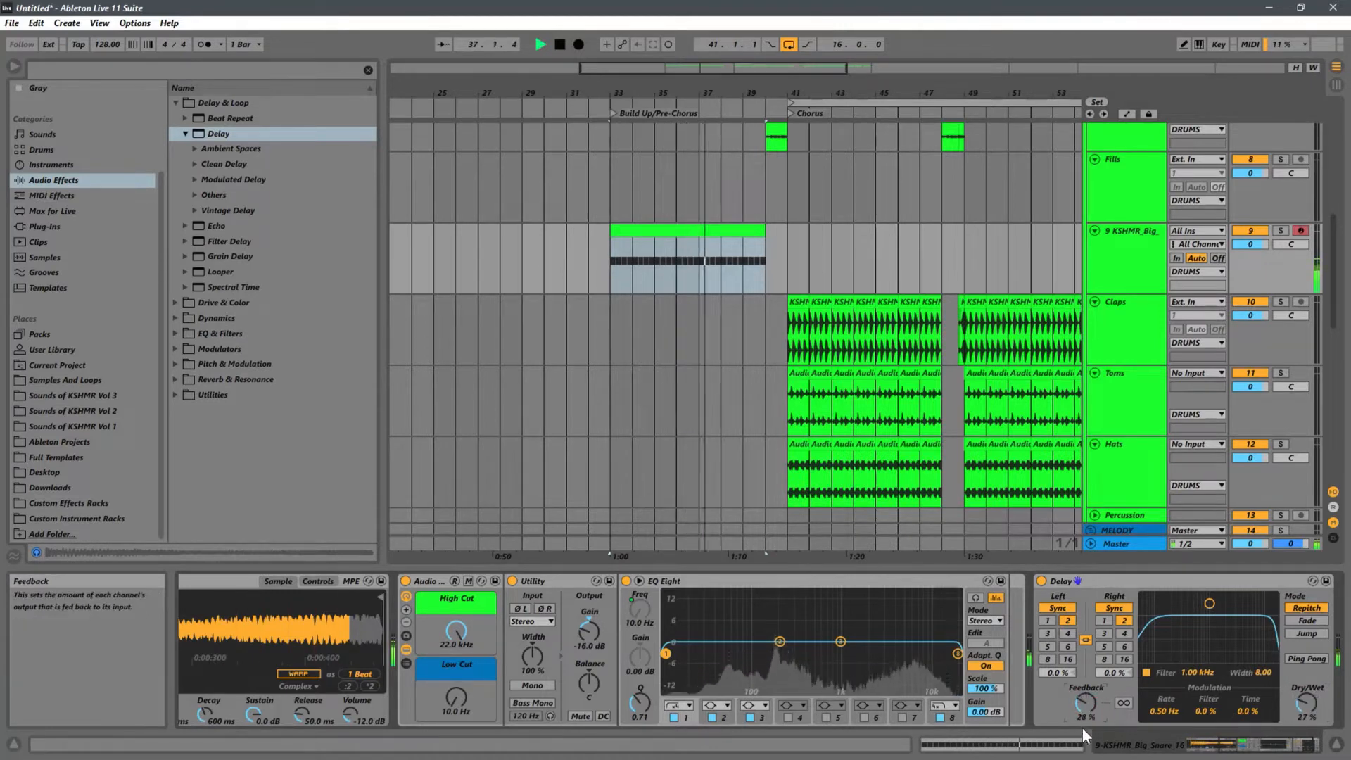
Try the Delay's Freeze option with Dry/Wet at 34% during playback, and switch Freeze off again.
click(1126, 702)
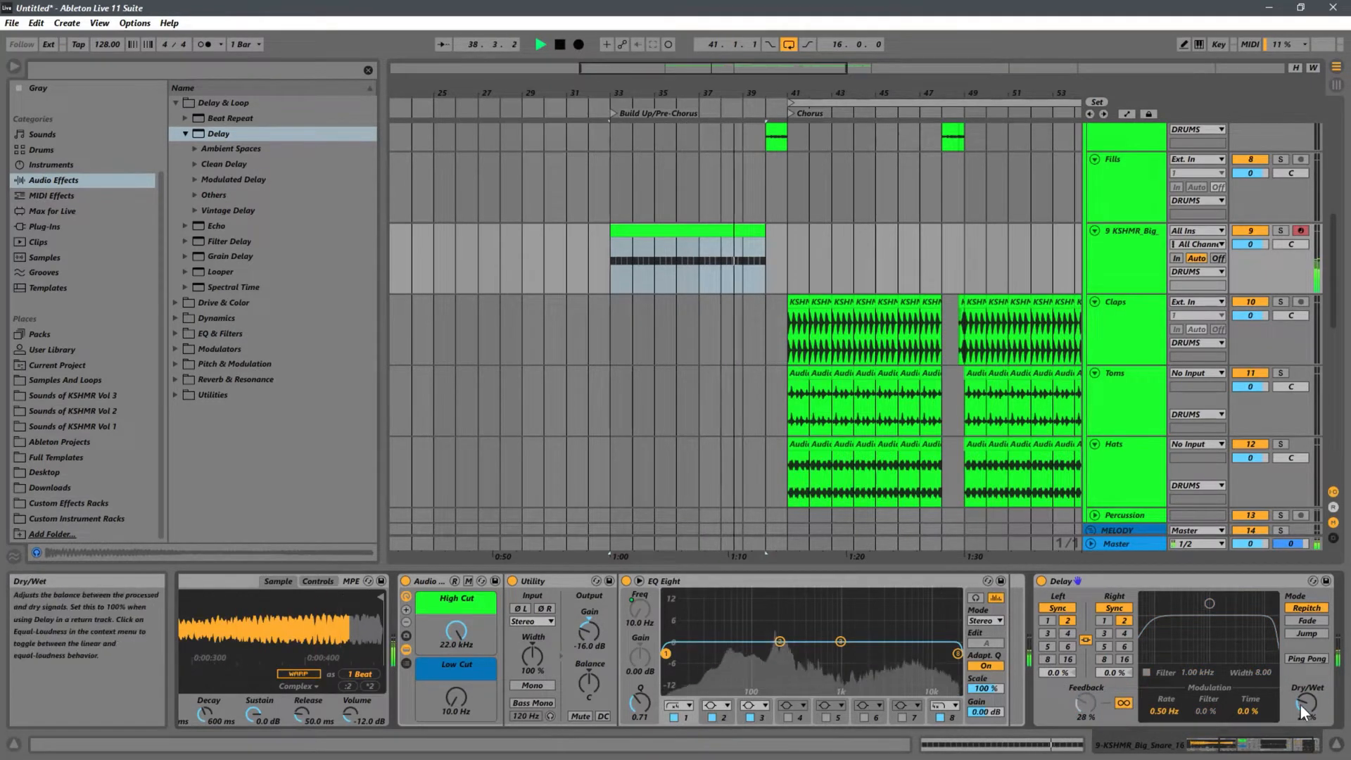
mouse_move(1300, 705)
mouse_down()
mouse_move(1316, 677)
mouse_move(1298, 714)
mouse_up()
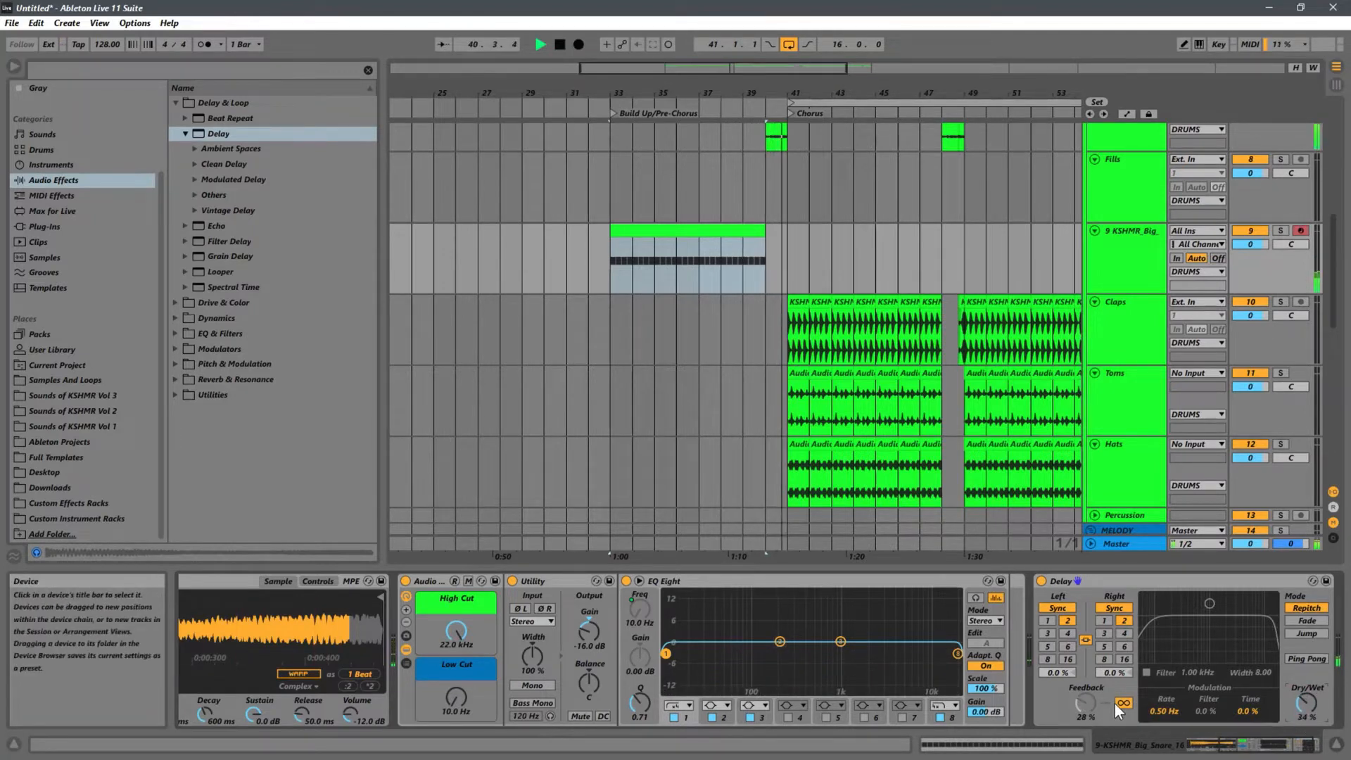
key(space)
key(space)
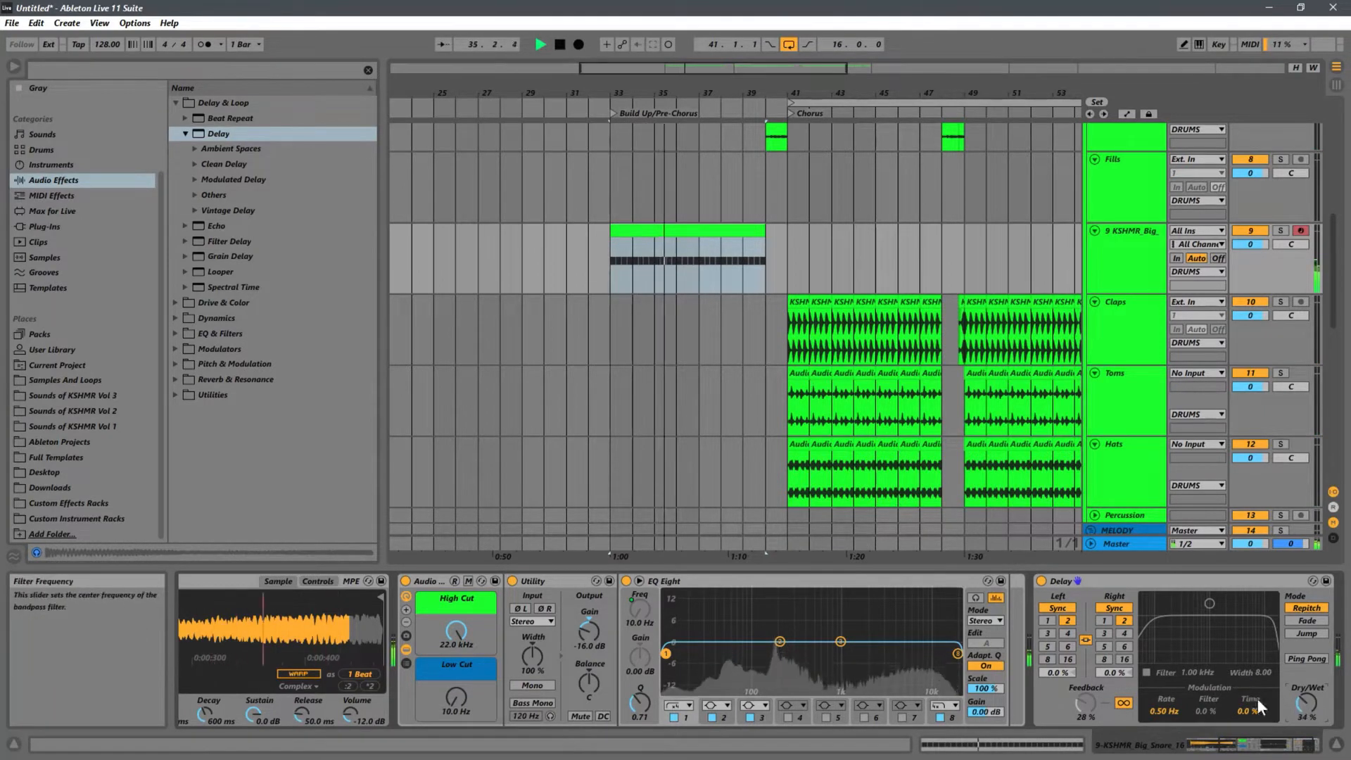
click(1124, 701)
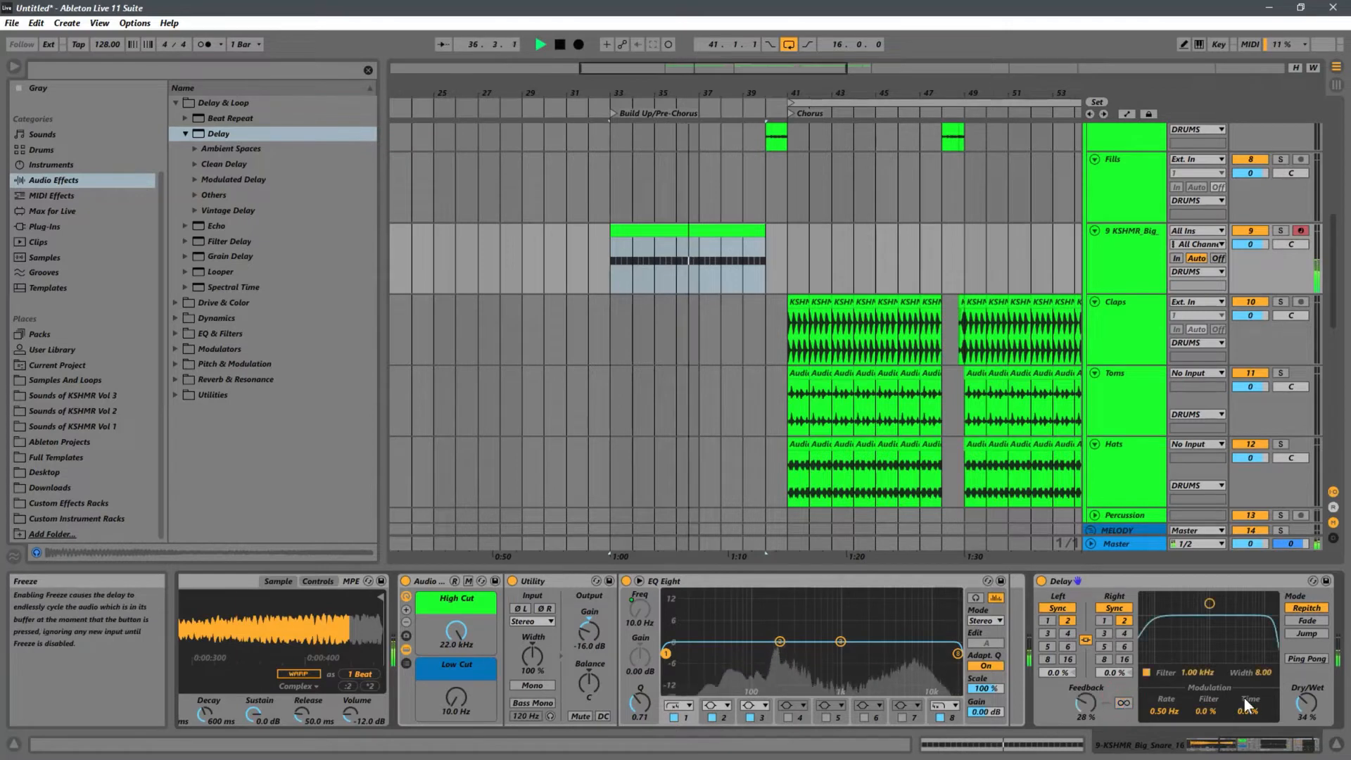
Set the Delay's Dry/Wet to 29% and restart playback from bar 33.
click(1313, 708)
drag(1313, 713, 1309, 712)
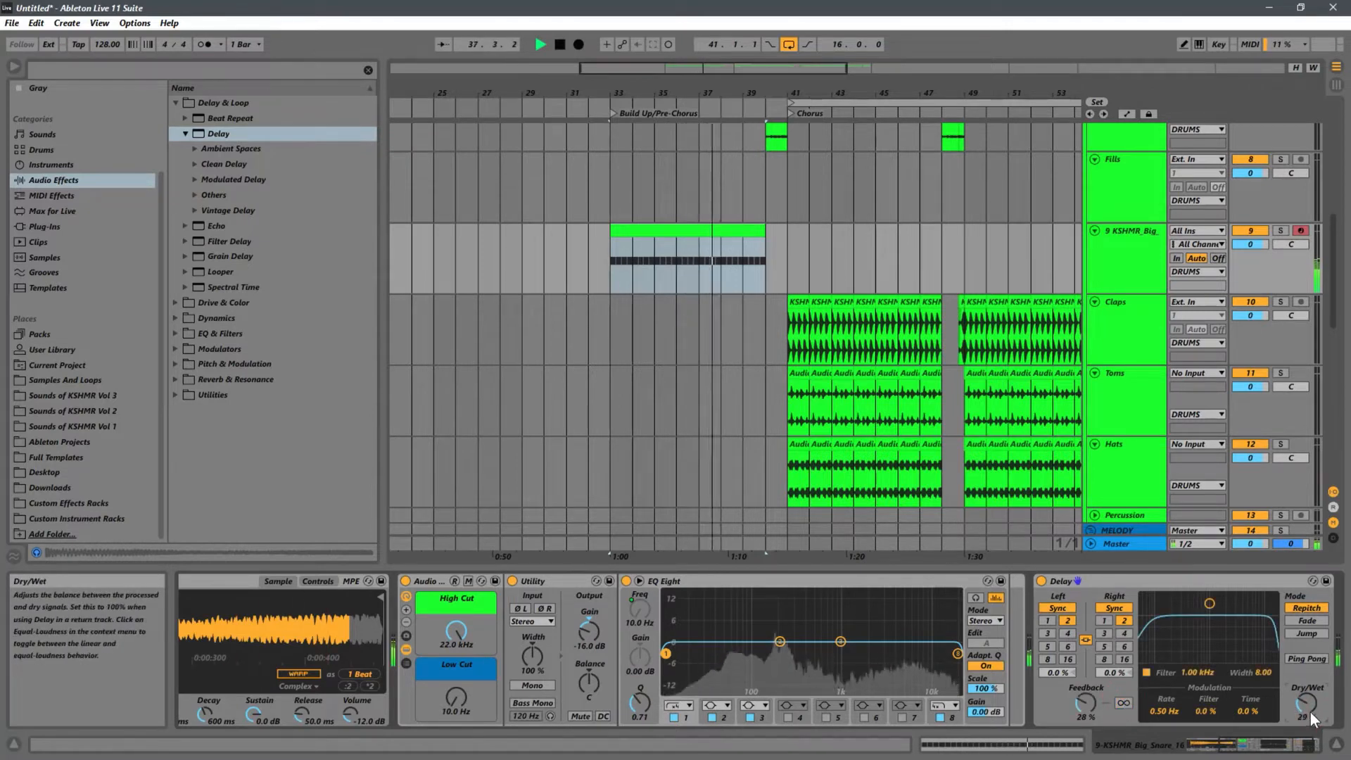
click(613, 264)
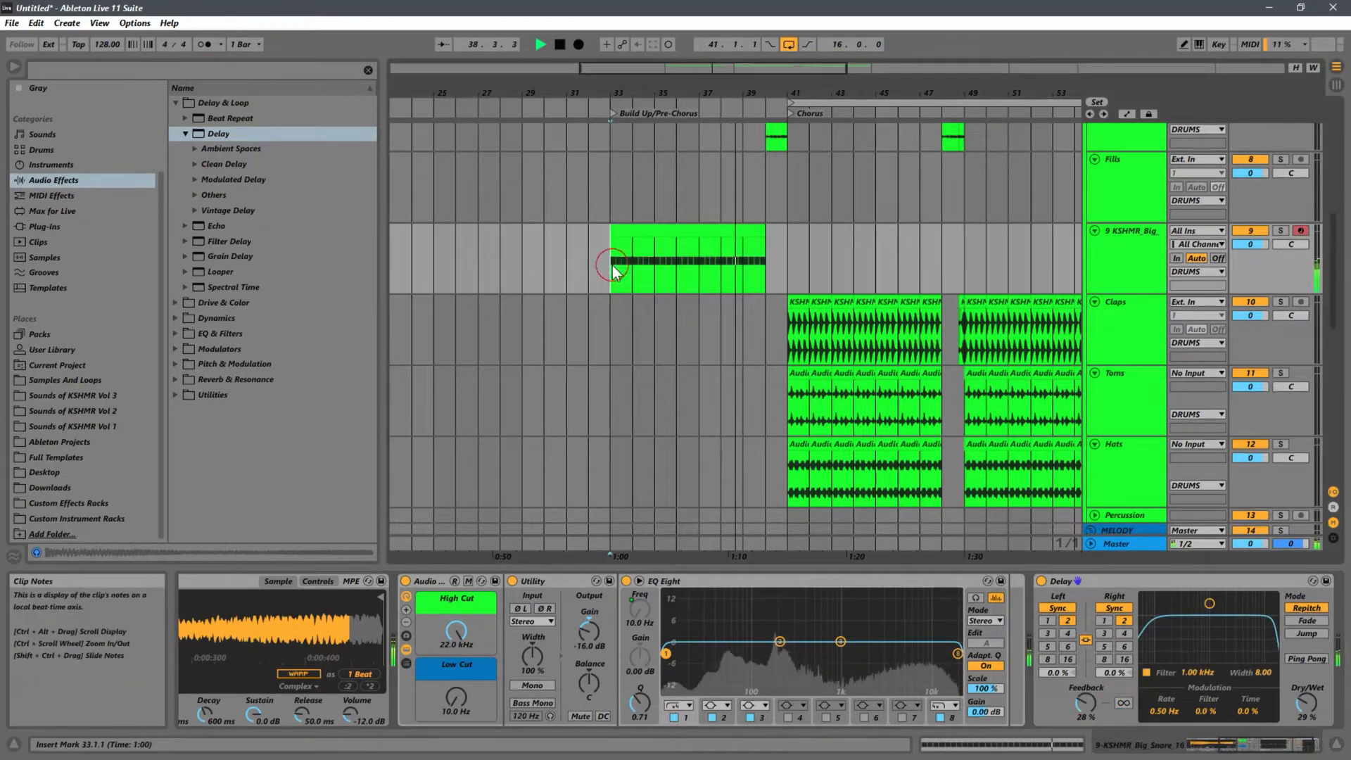
Shorten the C3 note at the start of the clip's bar 5 to half a beat and duplicate it through the end of bar 7.
double_click(707, 234)
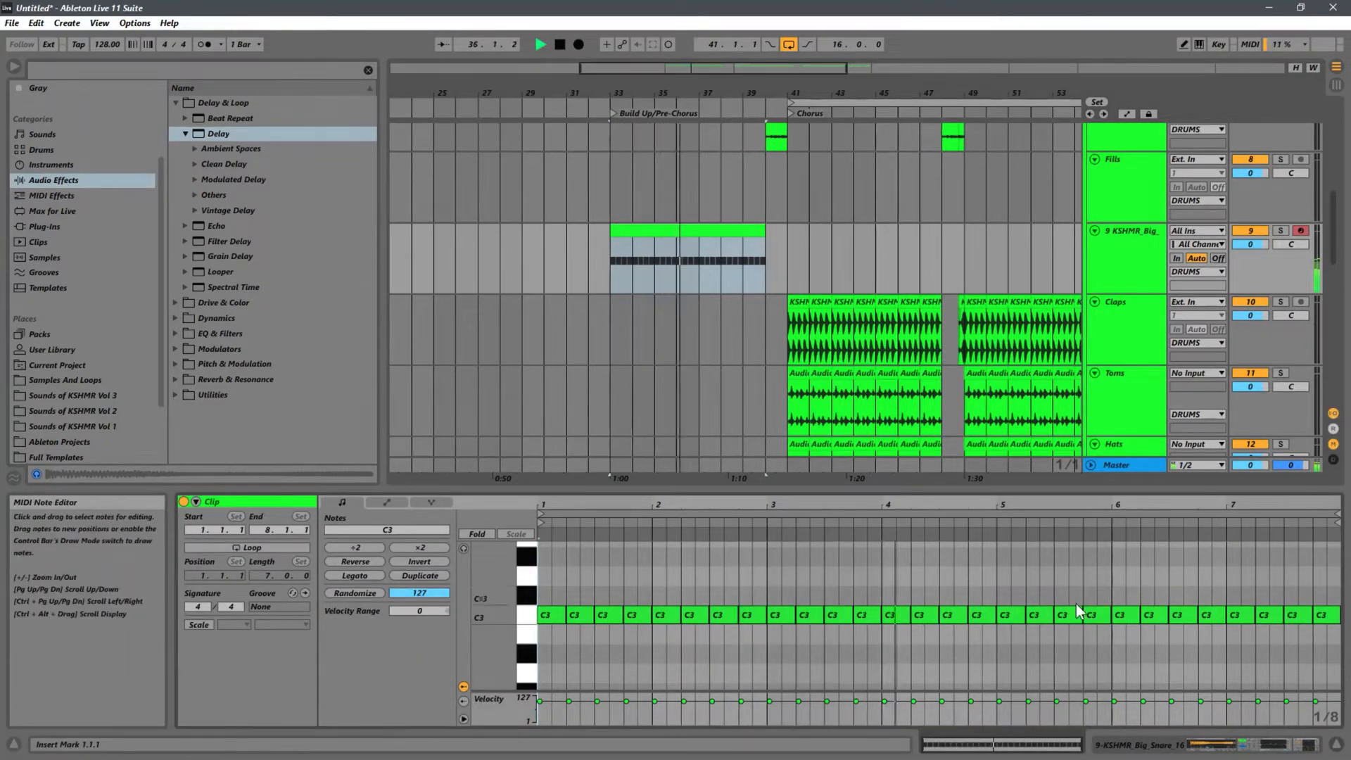
key(space)
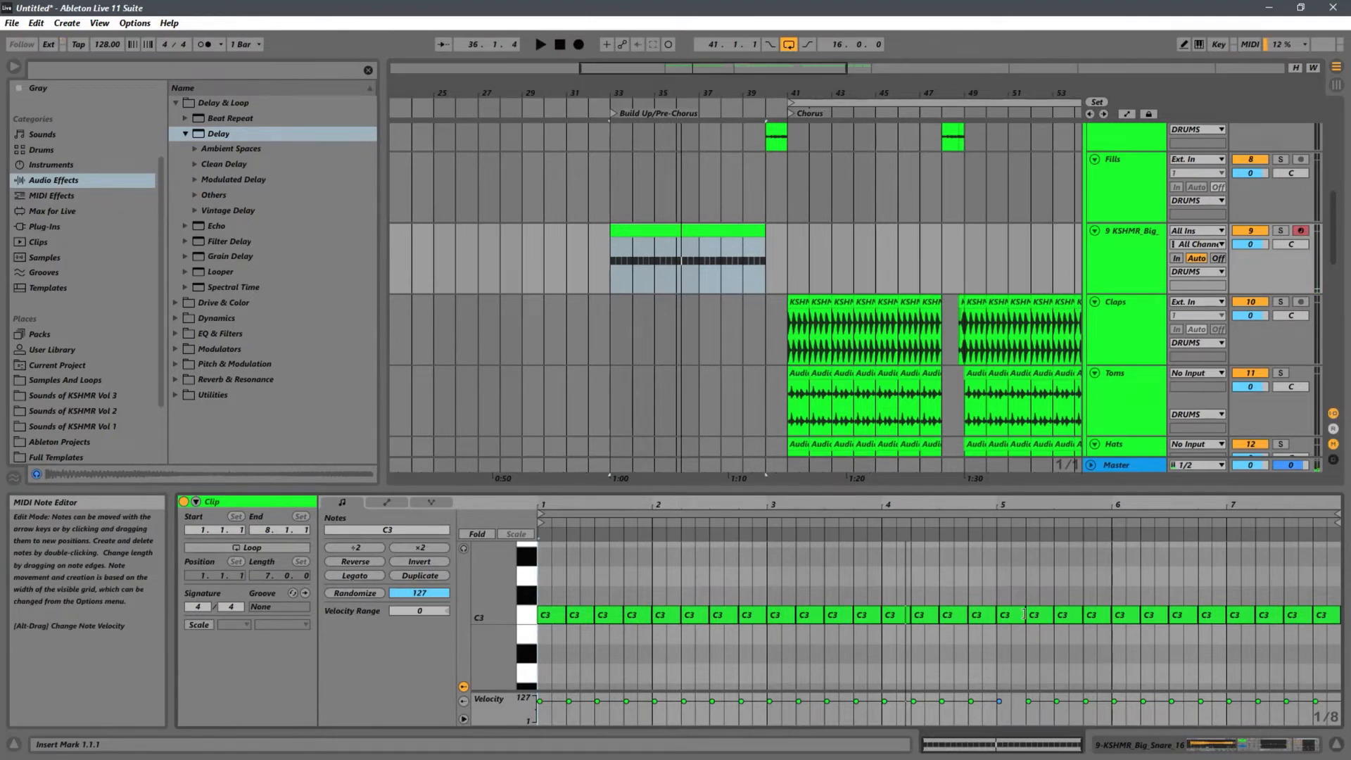
click(1009, 616)
key(ctrl+d)
key(ctrl+d)
key(ctrl+d)
key(ctrl+d)
key(ctrl+d)
key(ctrl+d)
key(ctrl+d)
key(ctrl+d)
key(ctrl+d)
key(ctrl+d)
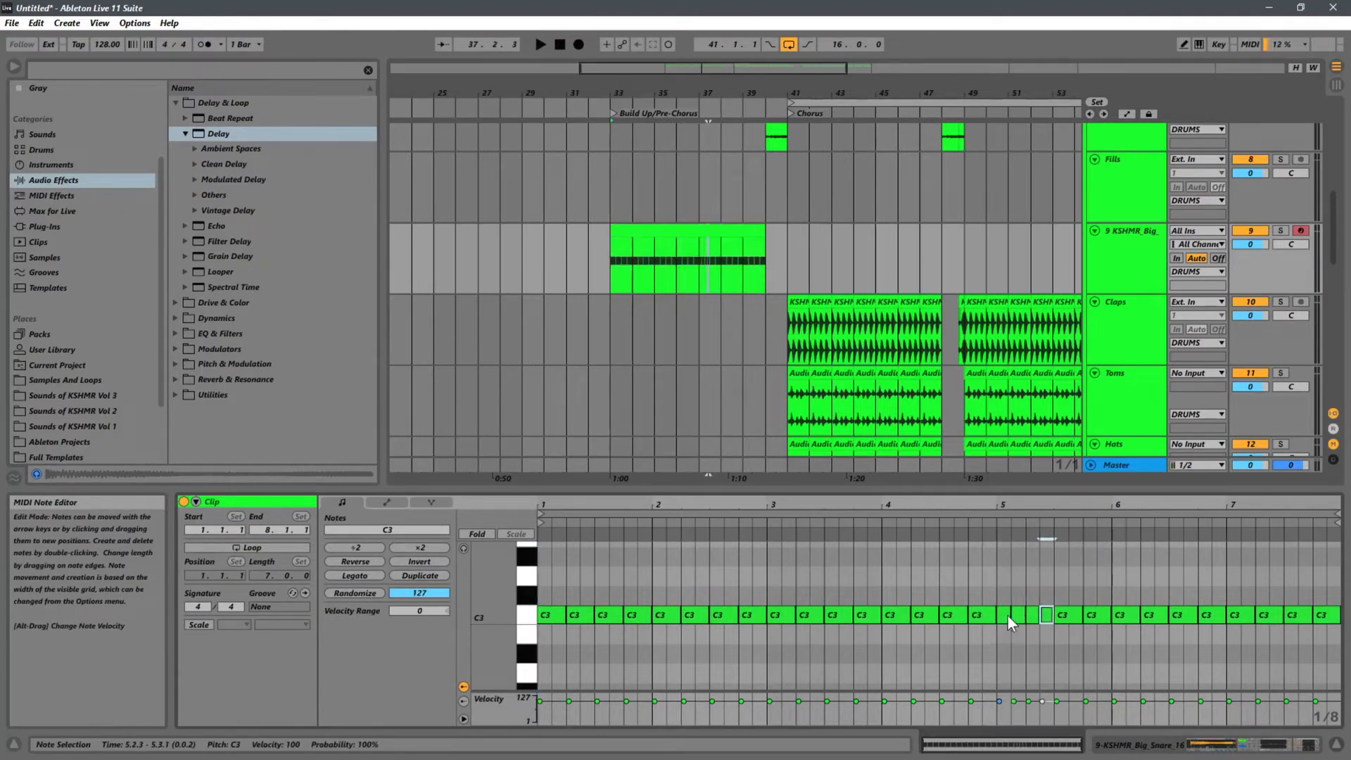
key(ctrl+d)
key(ctrl+d)
key(ctrl+d)
key(ctrl+d)
key(ctrl+d)
key(ctrl+d)
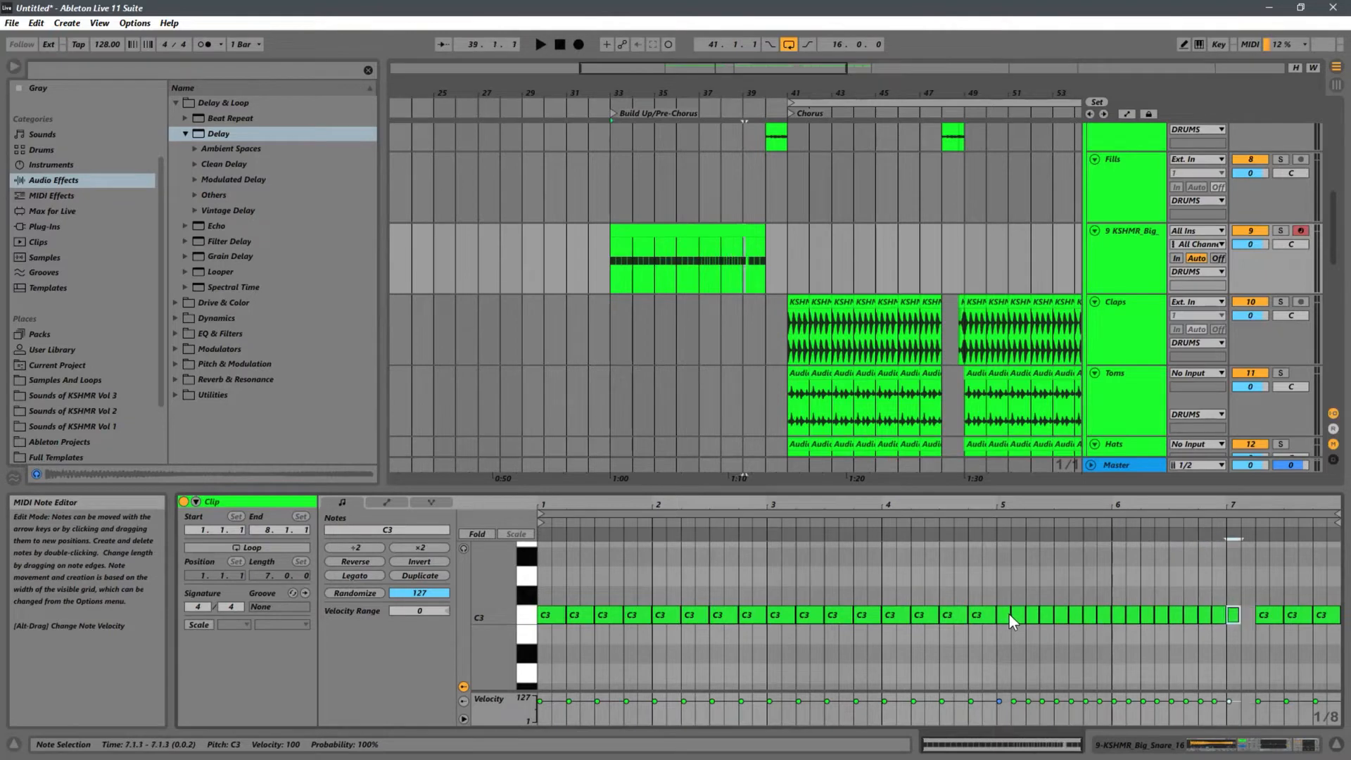
key(ctrl+d)
key(ctrl+d)
key(ctrl+d)
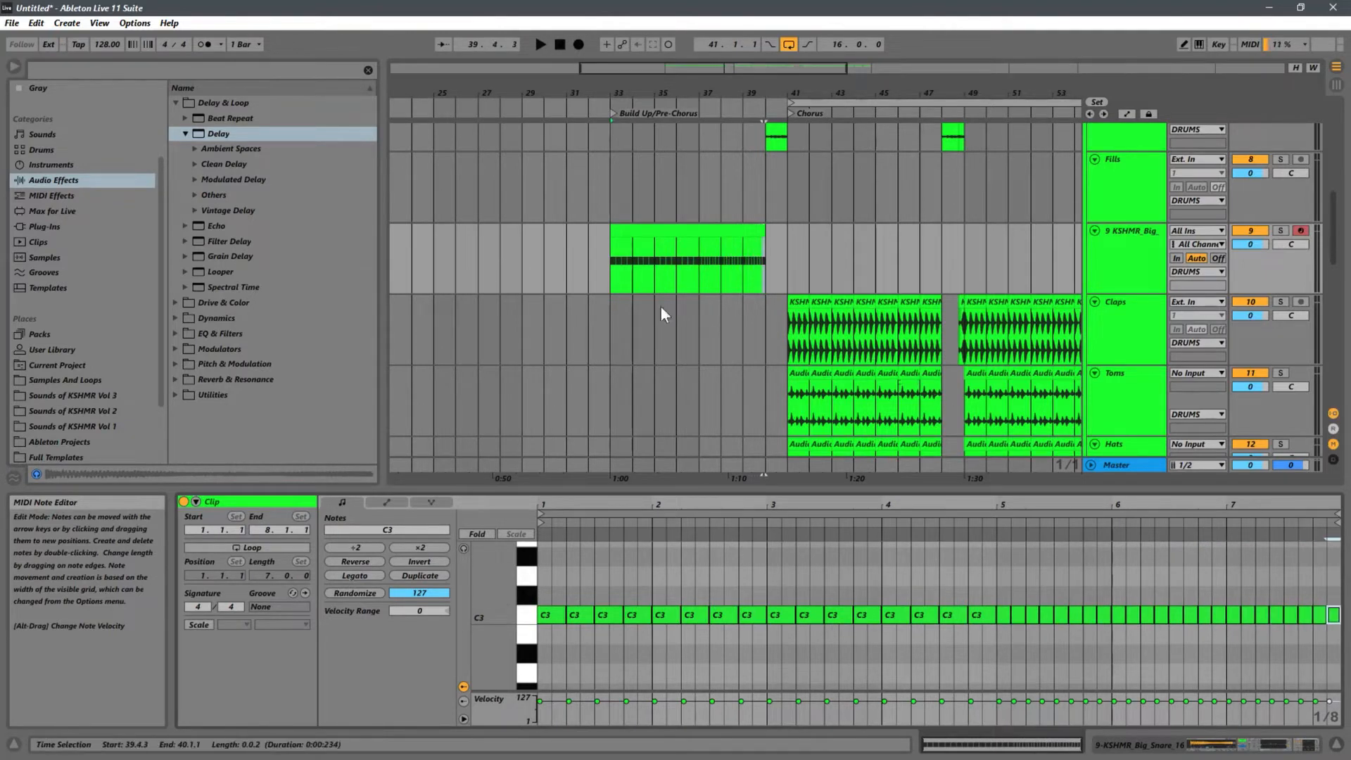
Play the snare clip from bar 33 to hear the speed-up with the Delay, and restart it from the same point.
click(600, 280)
click(612, 280)
key(space)
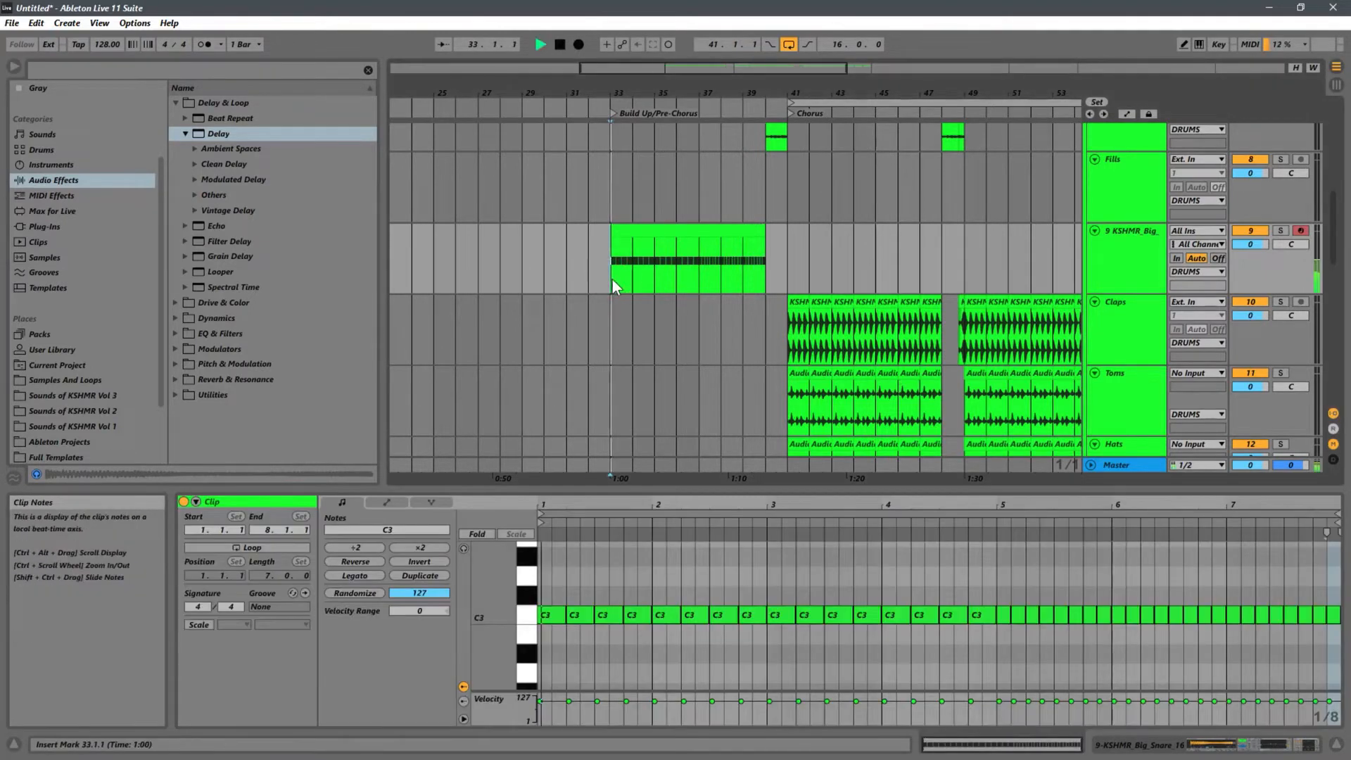
click(1118, 275)
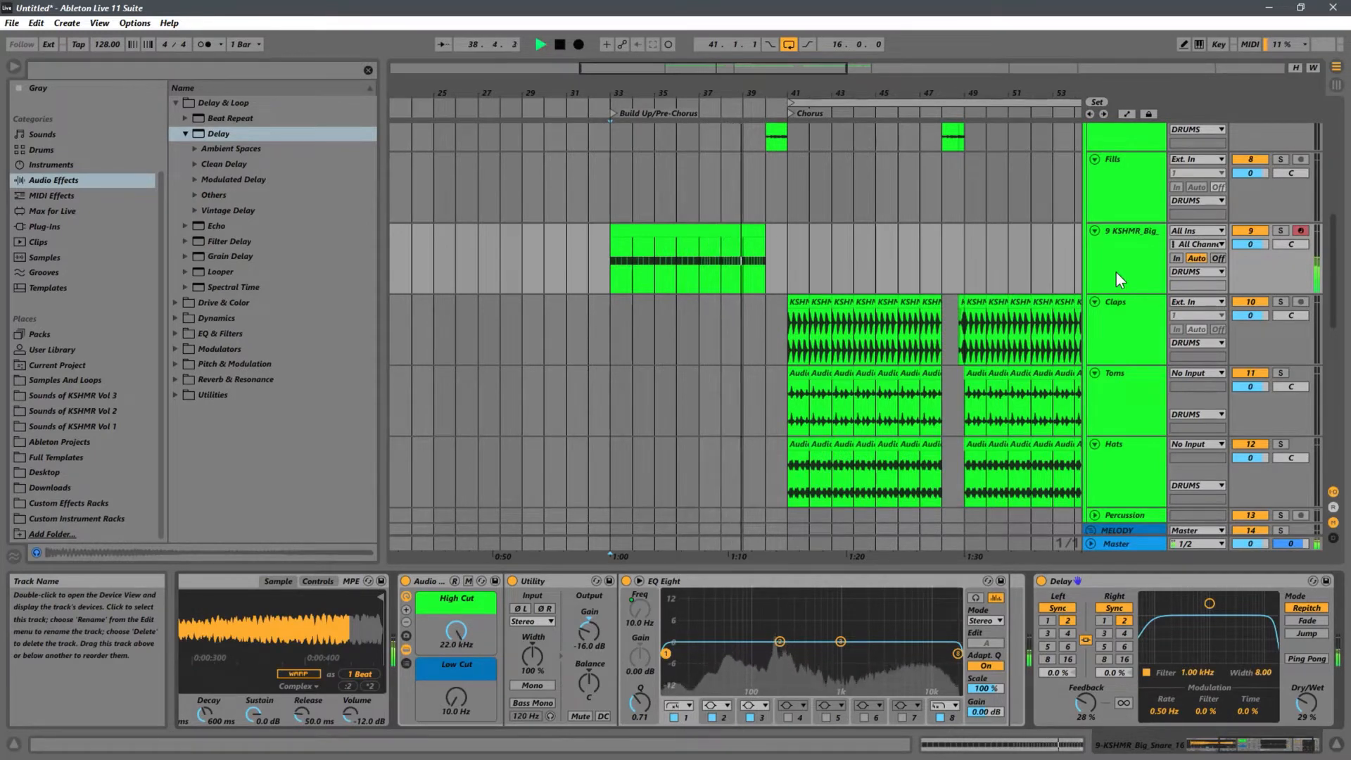
click(610, 269)
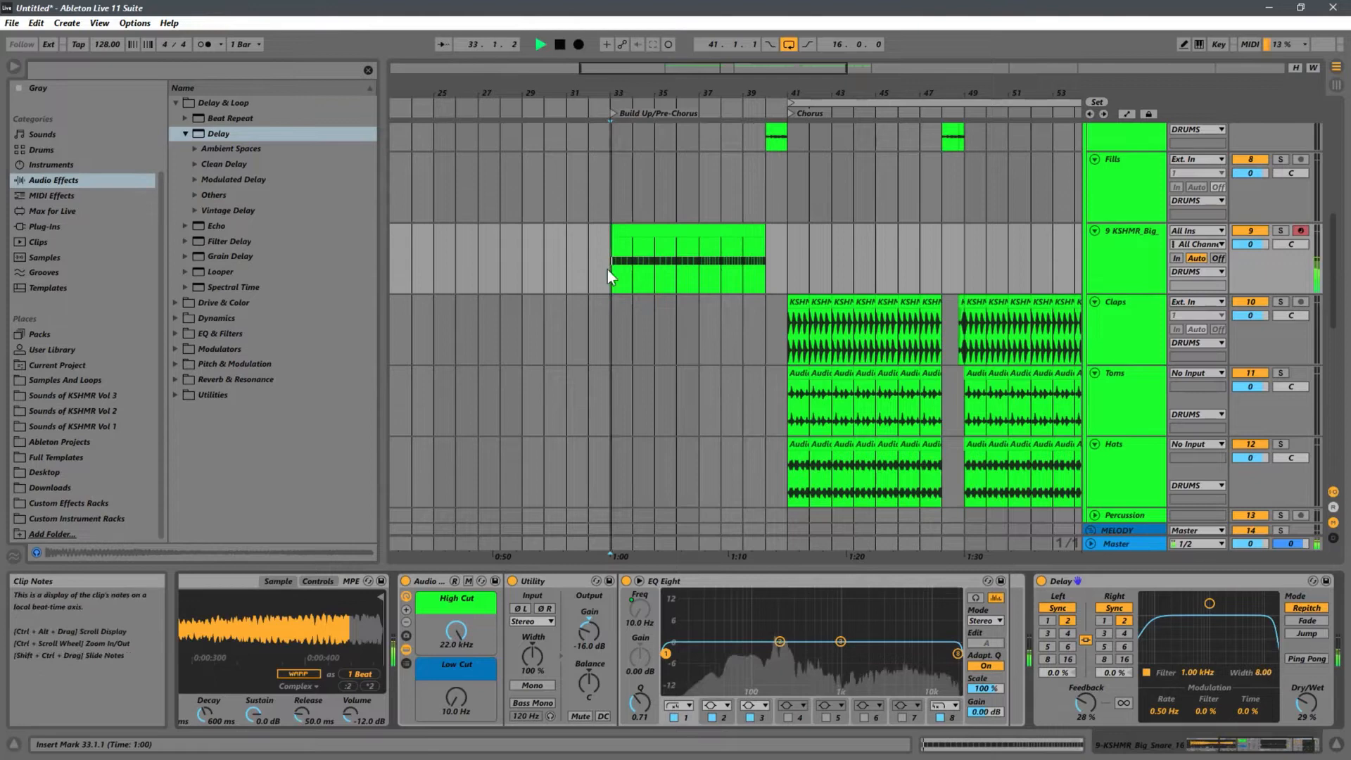
Shorten the C3 note at the clip's bar 7 to a sixteenth, fill bar 7 with duplicates, and play back from bar 37.
double_click(690, 259)
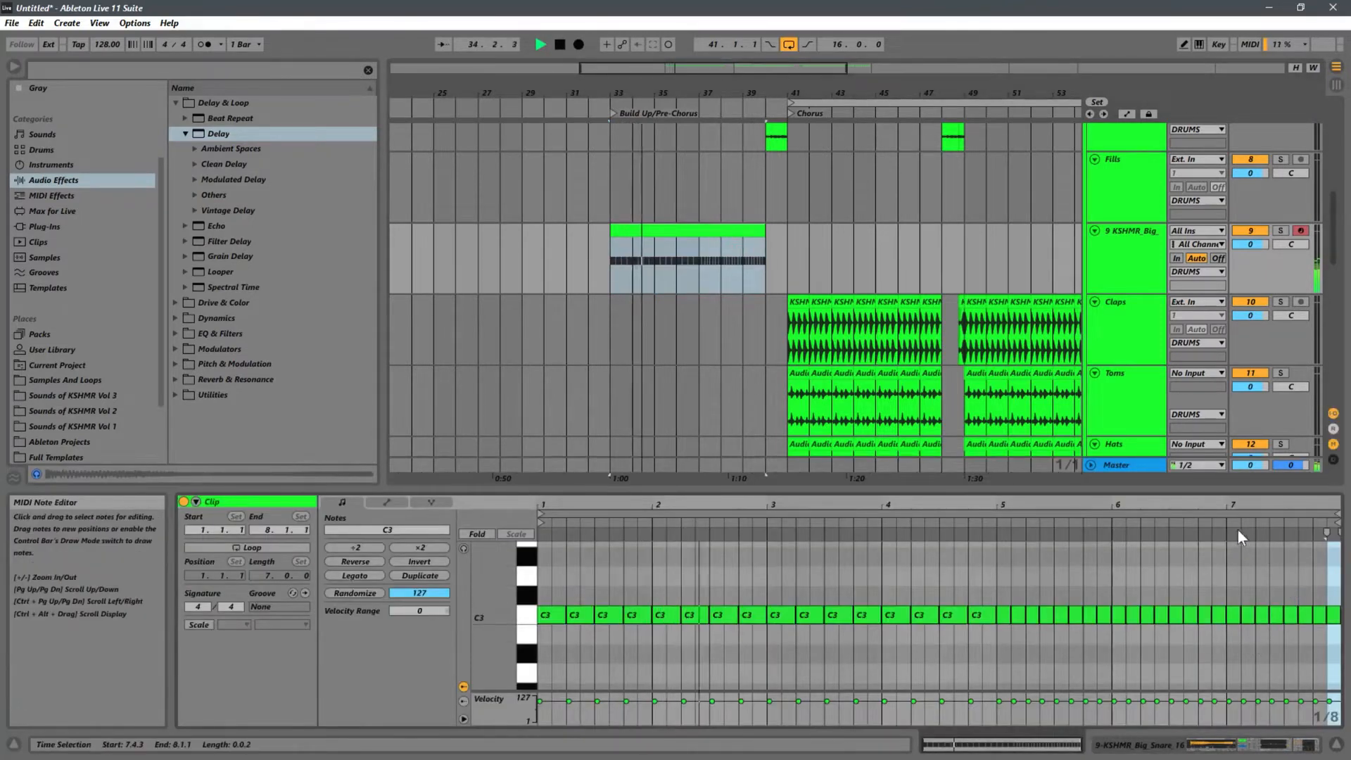
drag(1238, 505, 1241, 513)
key(space)
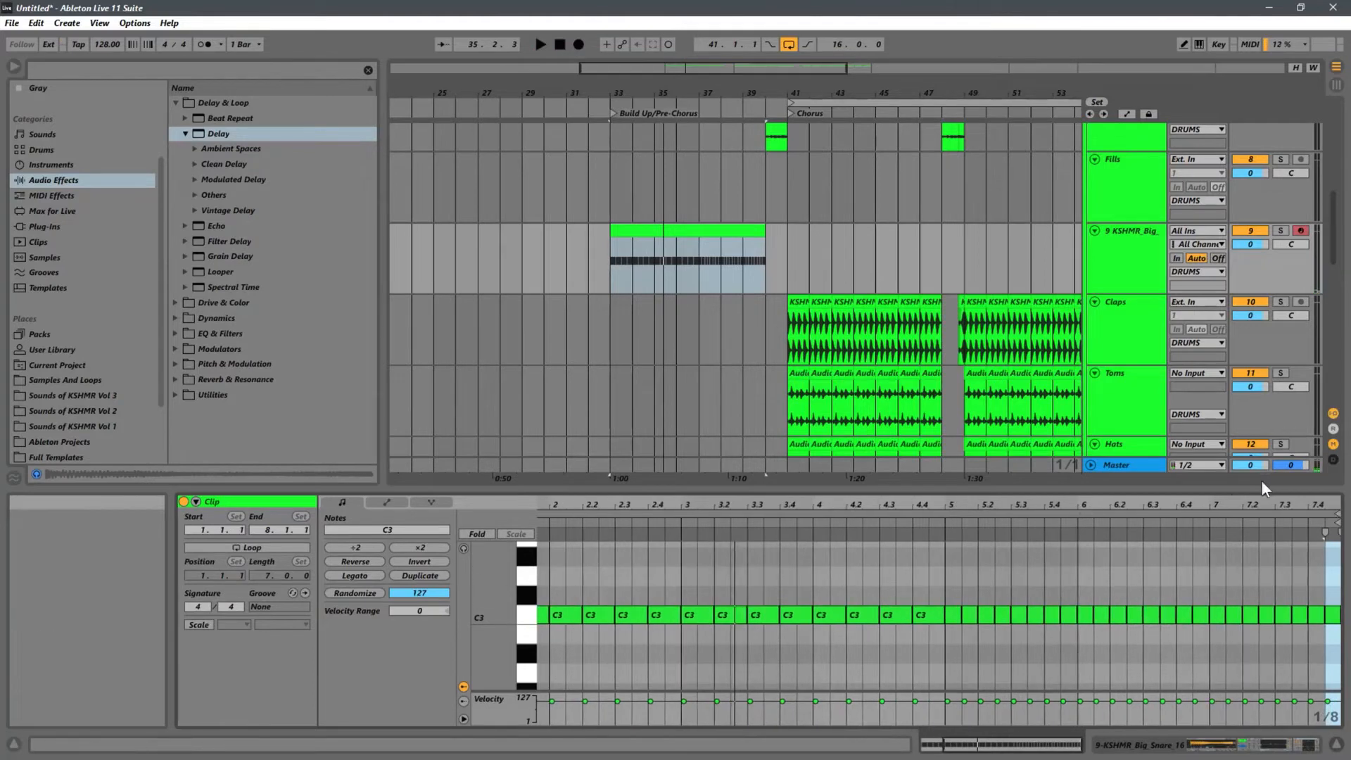
click(1154, 617)
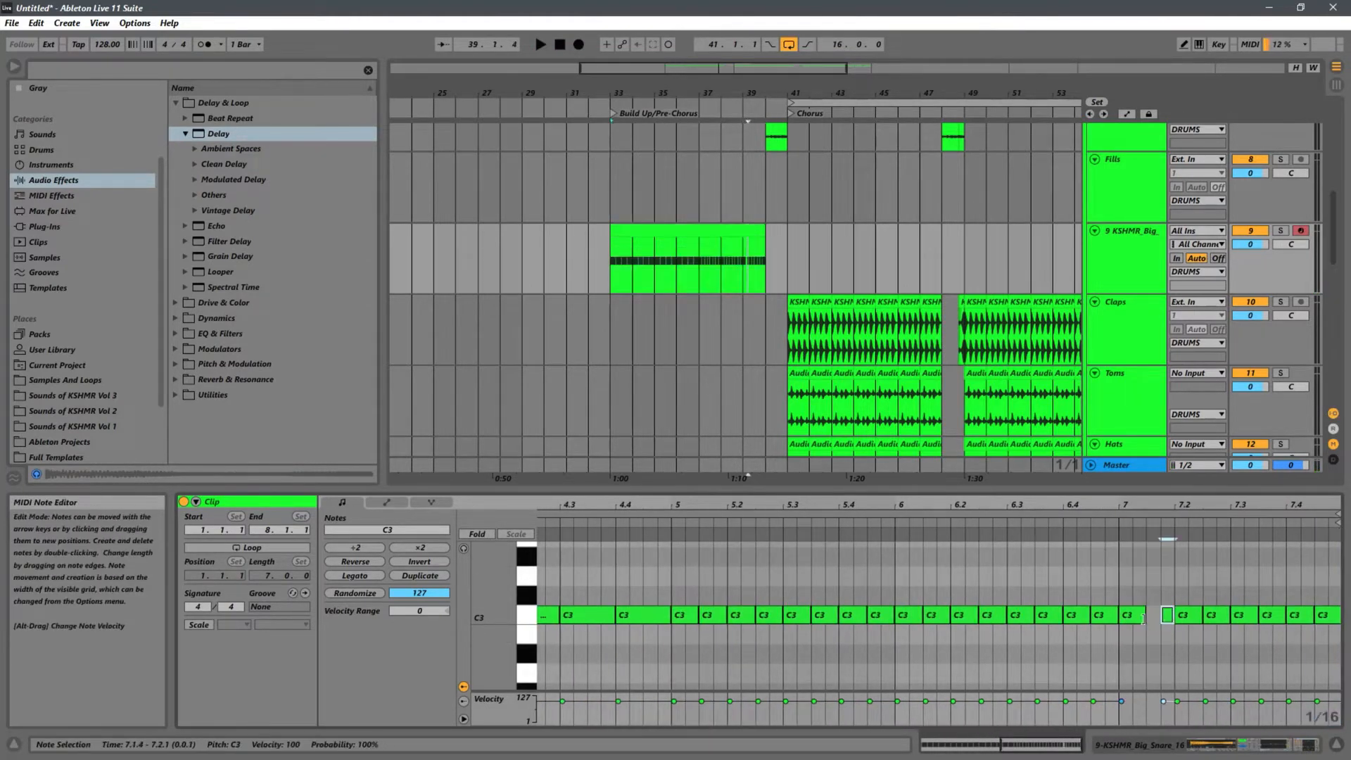
key(ctrl+d)
key(ctrl+d)
key(ctrl+d)
key(ctrl+d)
key(ctrl+d)
key(ctrl+d)
key(ctrl+d)
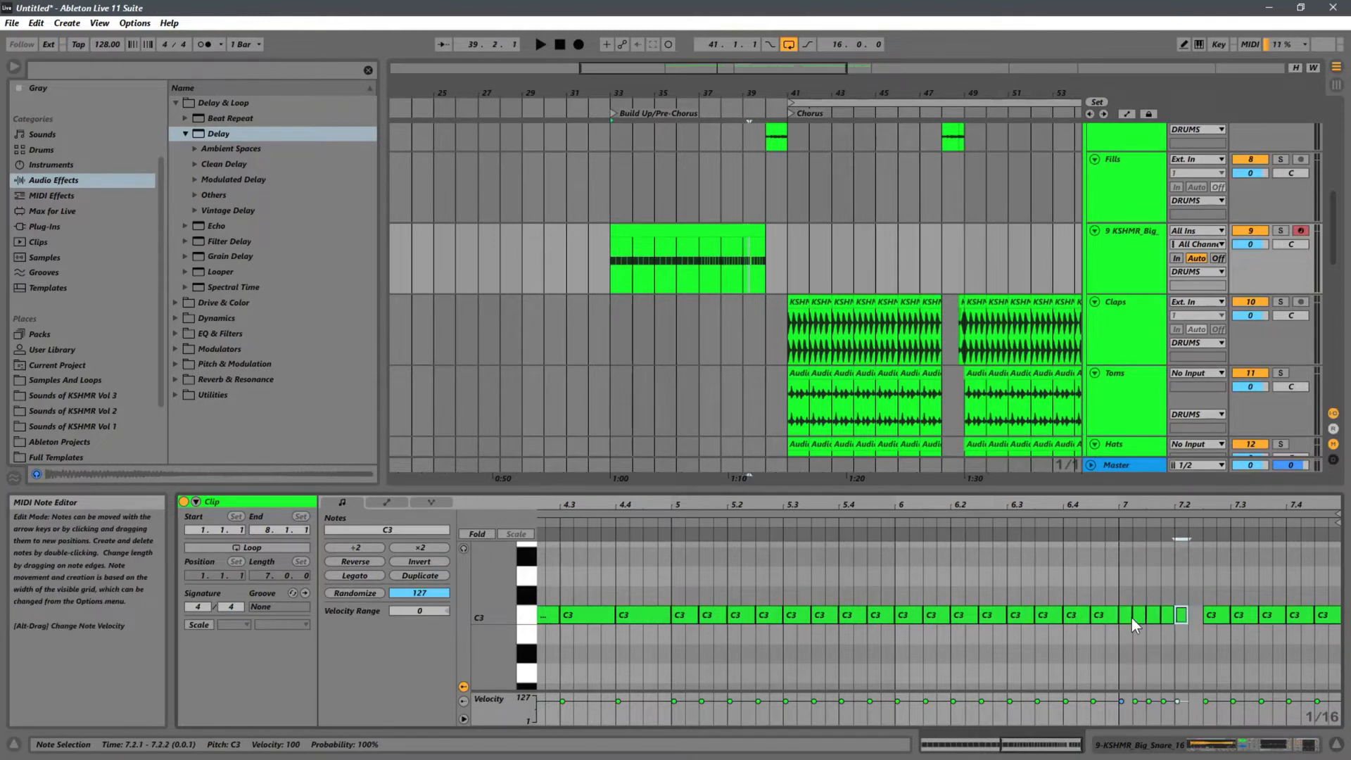
key(ctrl+d)
key(ctrl+d)
key(ctrl+d)
key(ctrl+d)
key(ctrl+d)
key(ctrl+d)
key(ctrl+d)
key(ctrl+d)
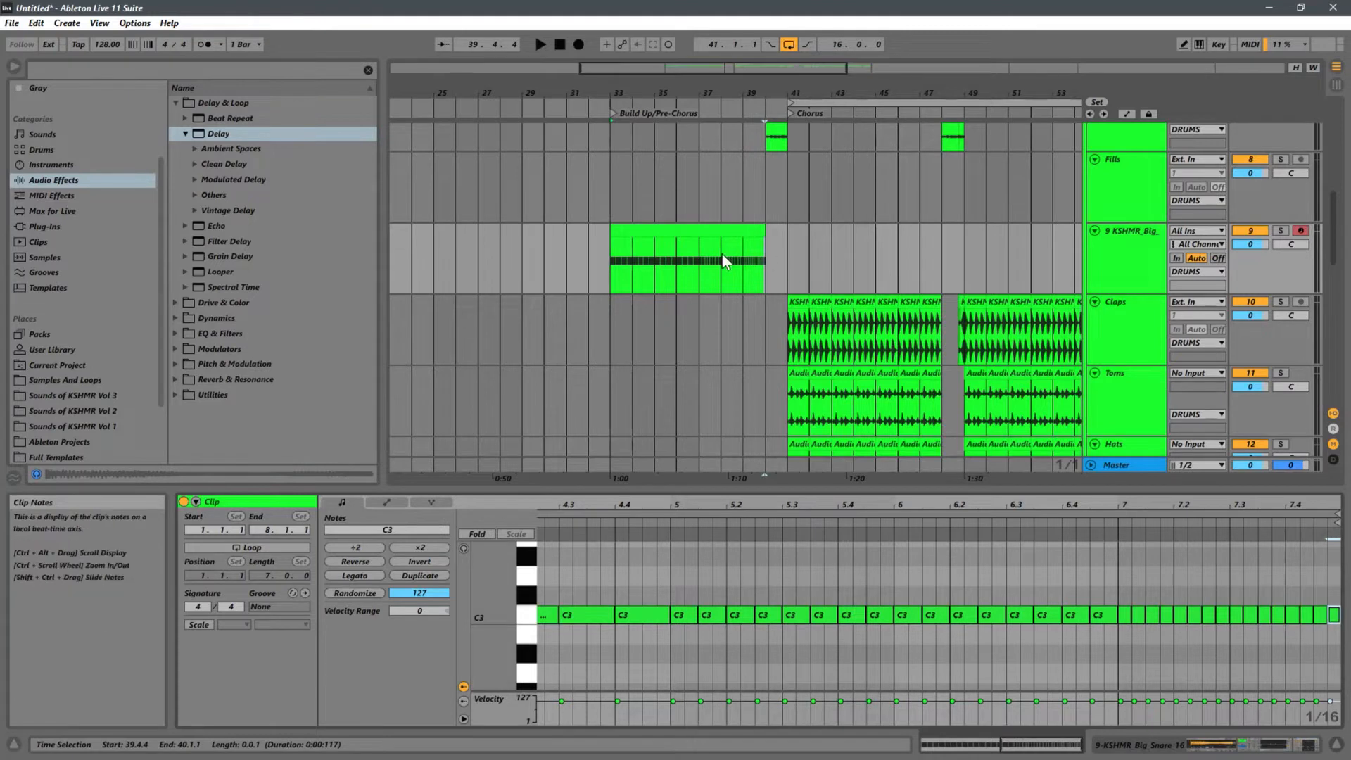
click(704, 274)
key(space)
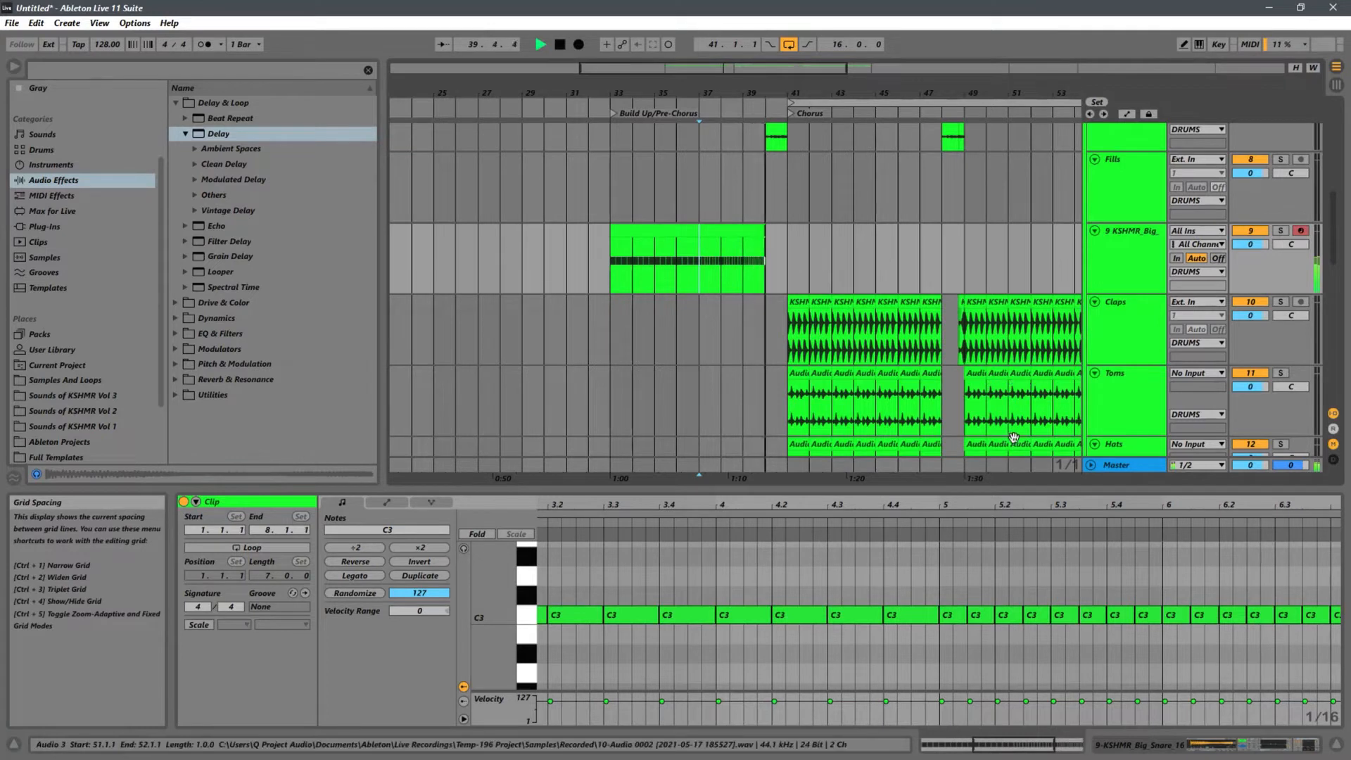
Replay the snare clip from bar 33, stop playback, and collapse the Delay presets in the browser.
click(609, 272)
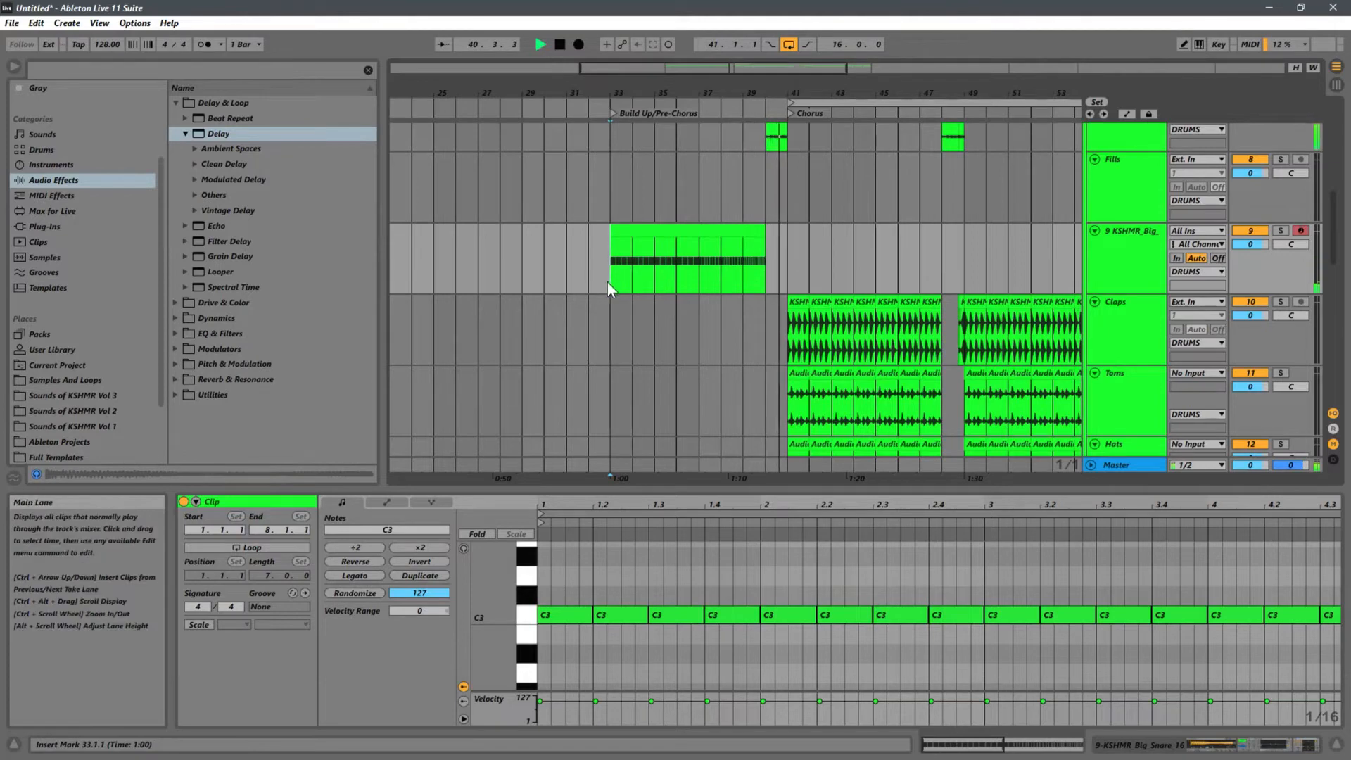
key(space)
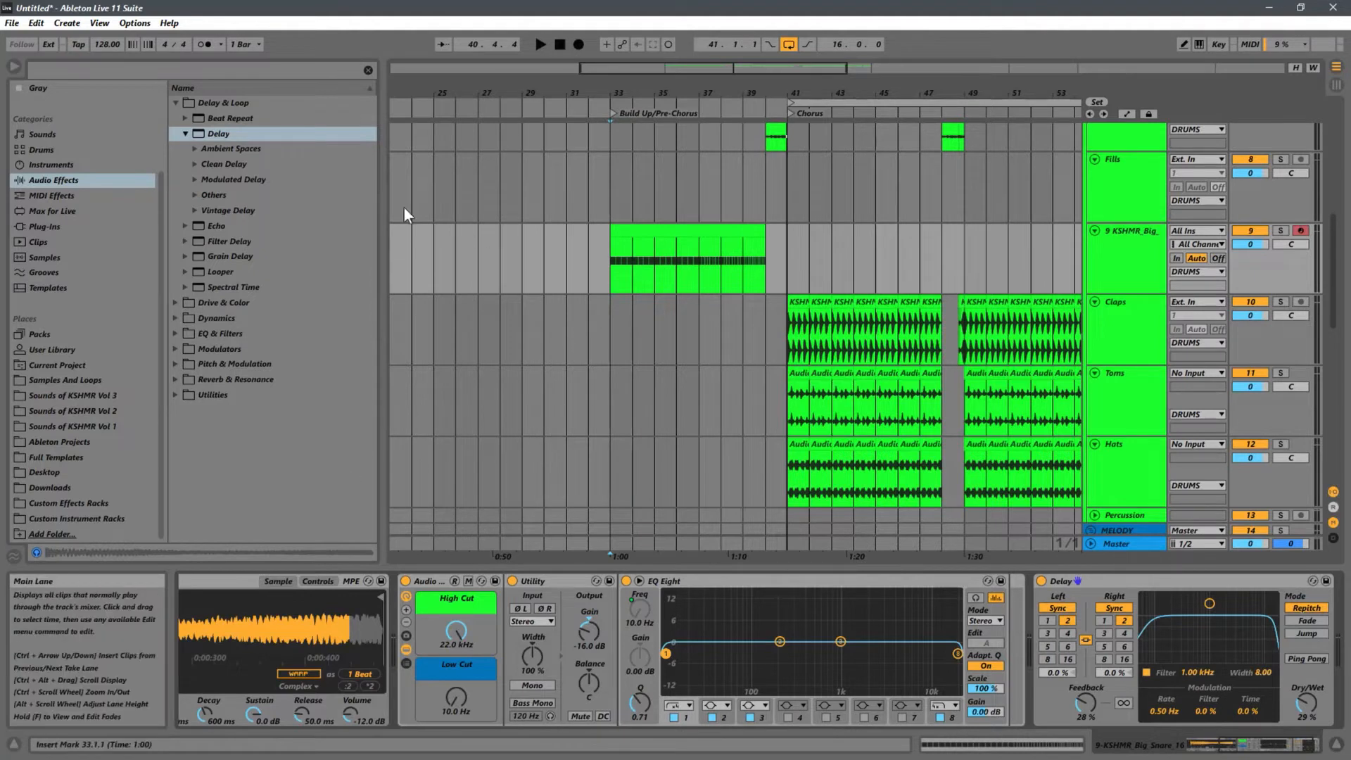
click(185, 133)
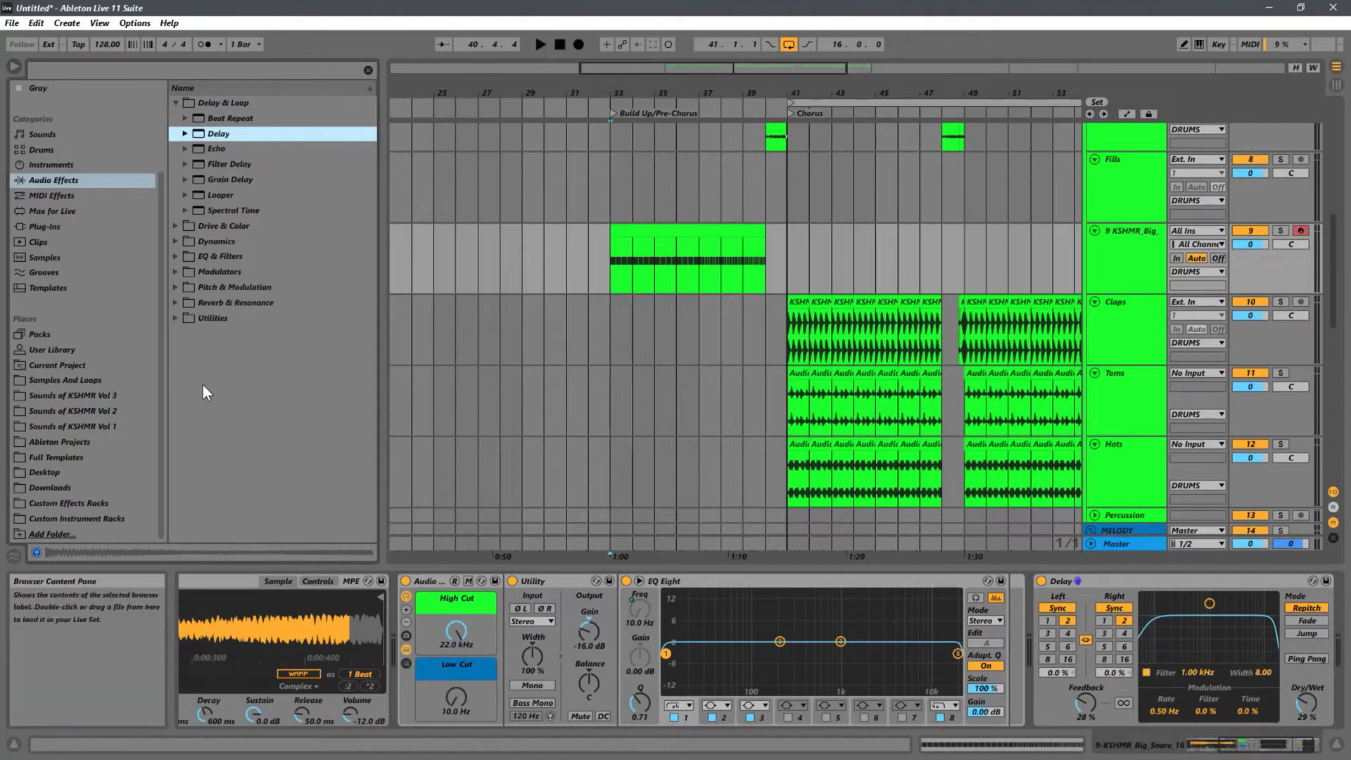
Audition KSHMR_Big_Snare samples 19 to 21 in the Sounds of KSHMR Vol 3 library.
click(112, 396)
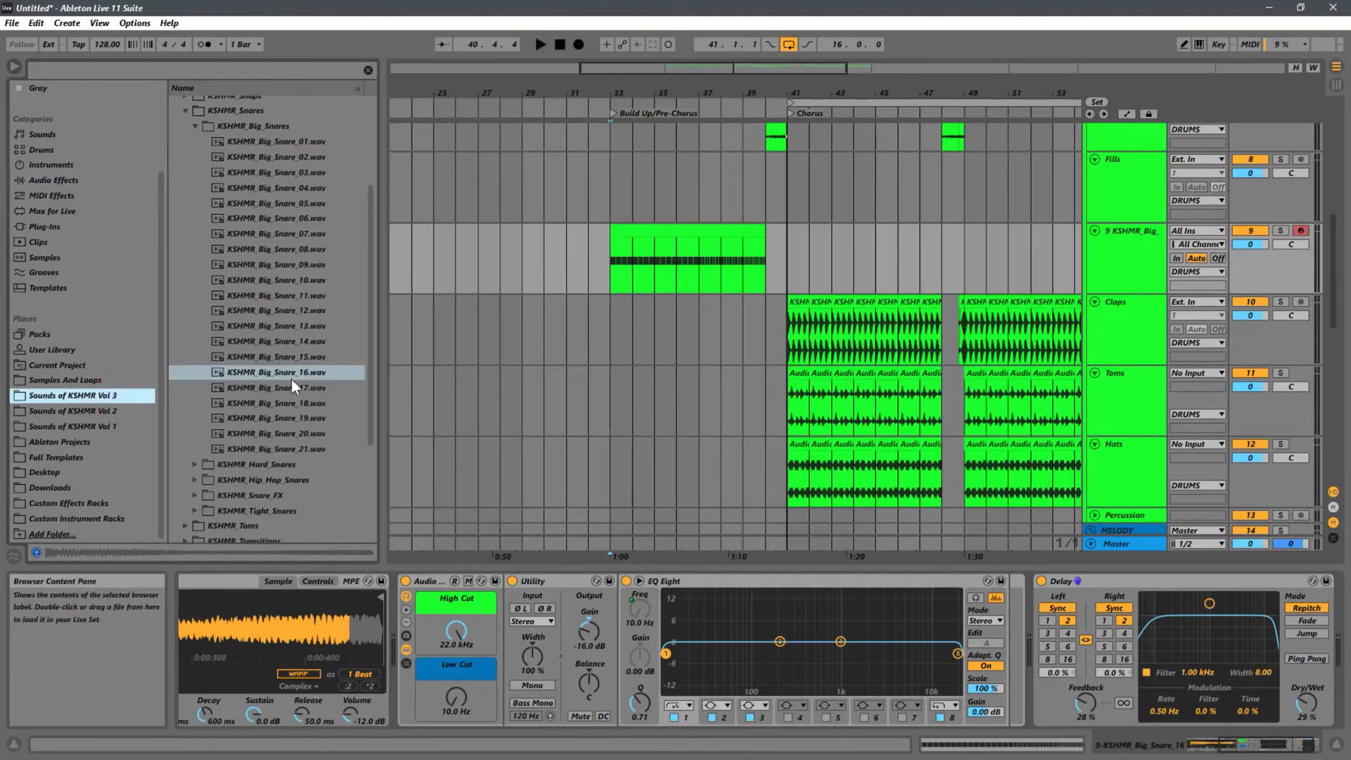
click(284, 417)
click(279, 433)
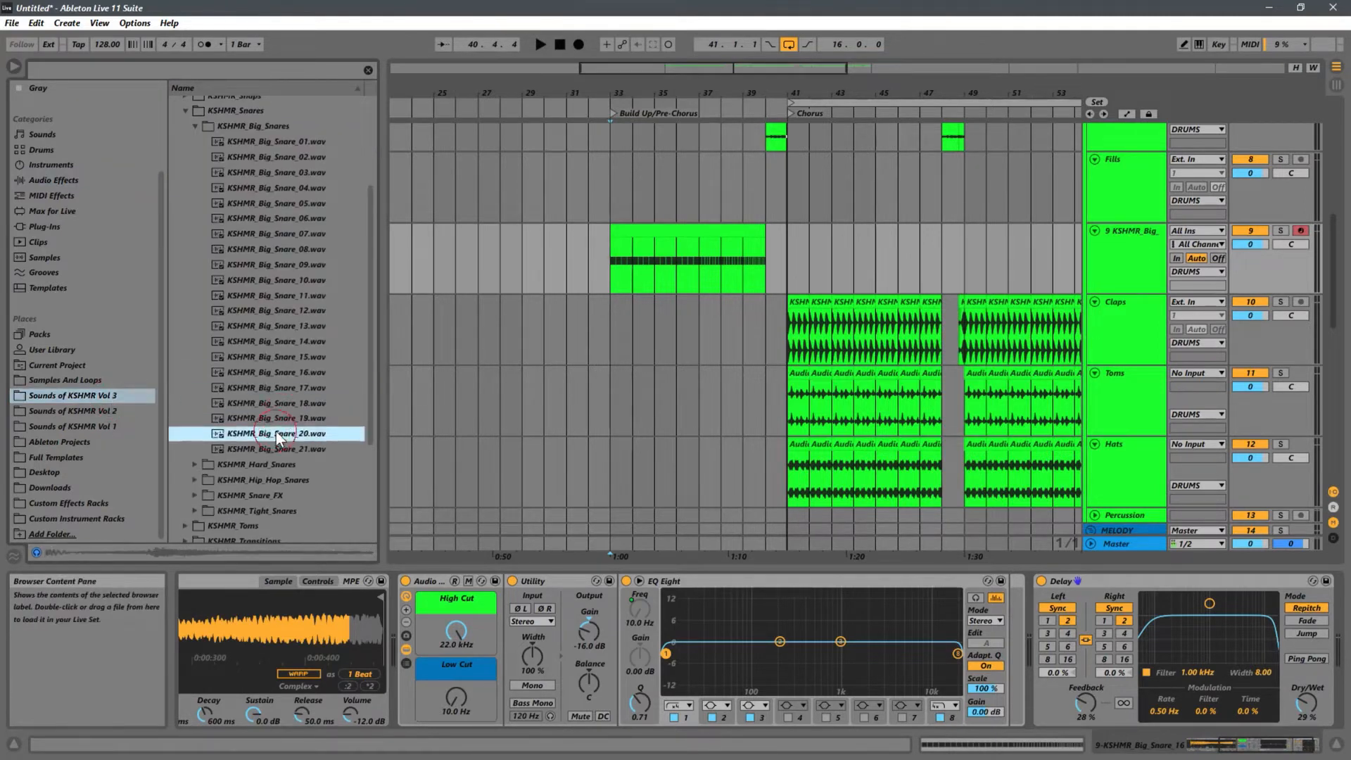
click(284, 449)
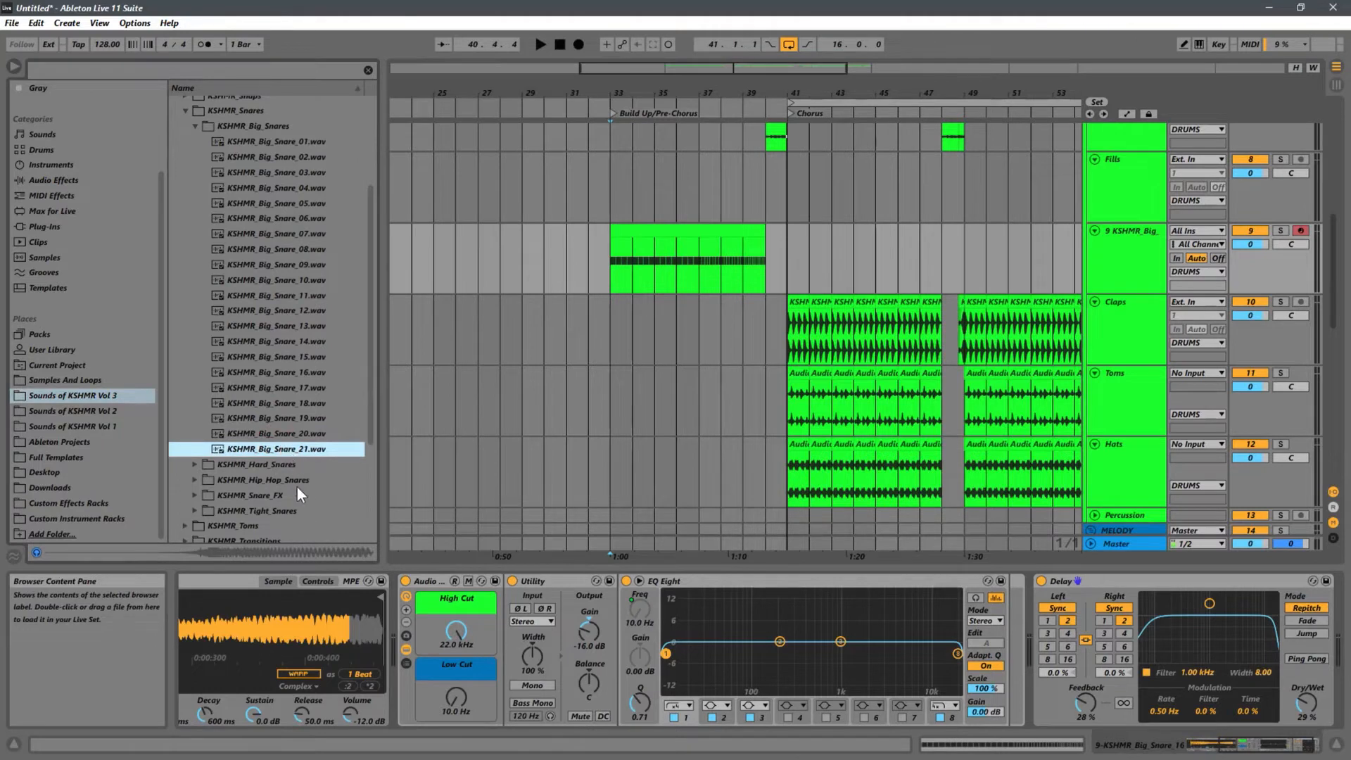
Audition various samples in the KSHMR_Tight_Snares folder, including 11_B, 04_A, 13_C and 23_E.
click(194, 510)
click(252, 502)
scroll(273, 441, down, 1)
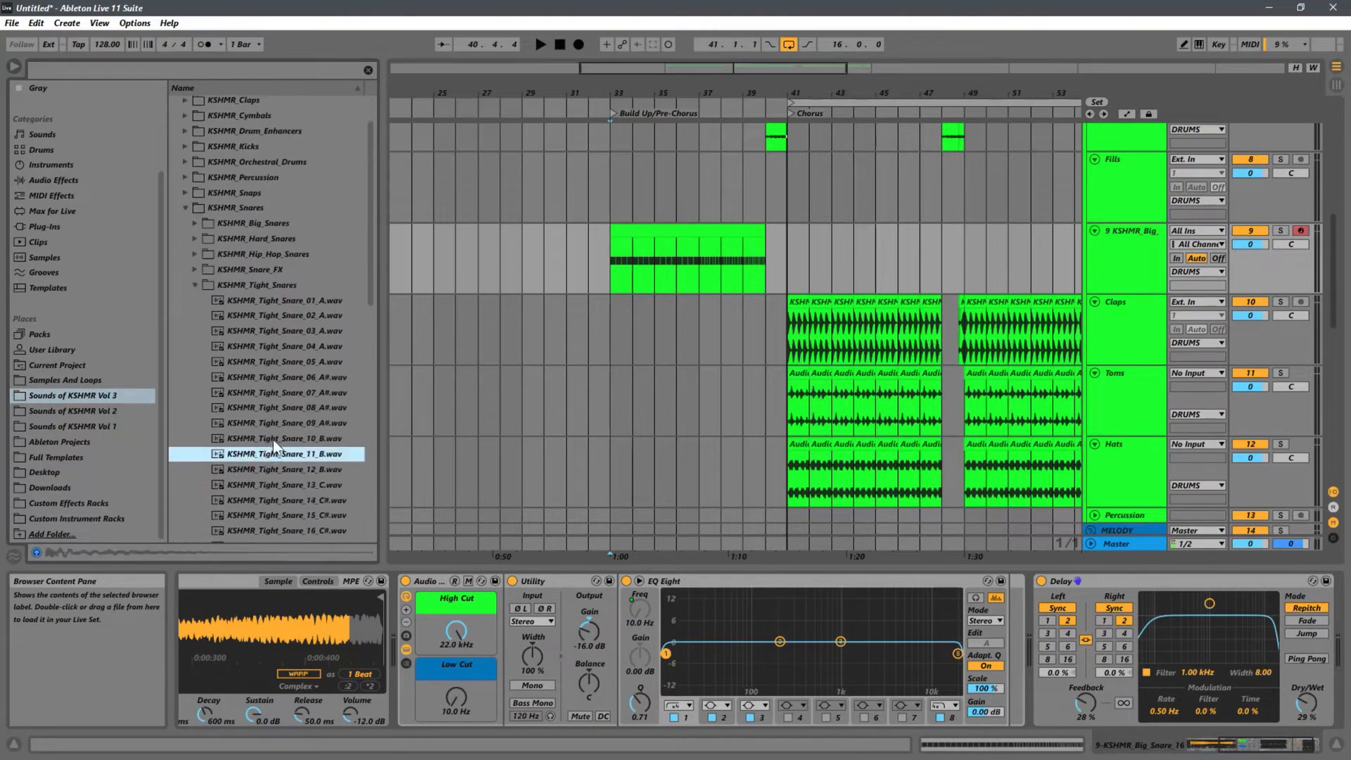
click(277, 377)
click(289, 341)
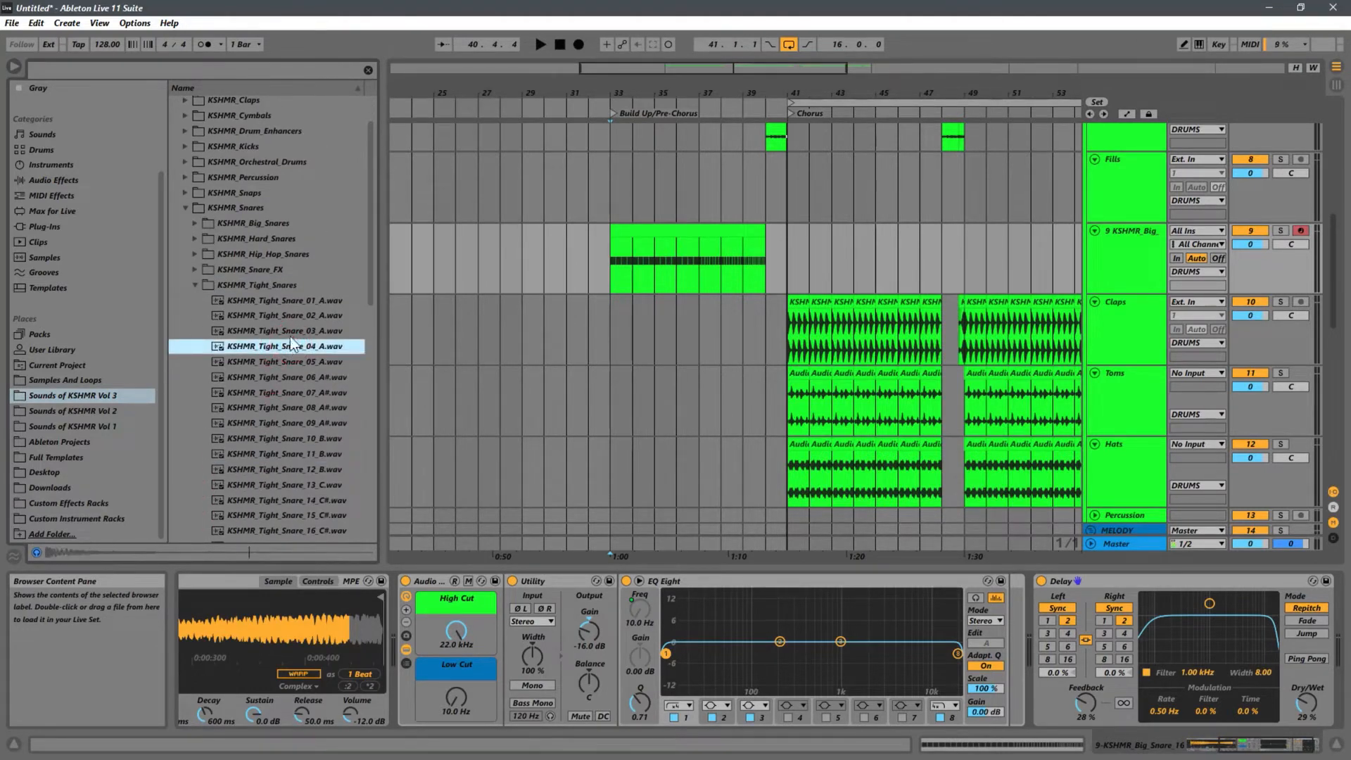
click(289, 301)
click(307, 484)
scroll(295, 444, down, 1)
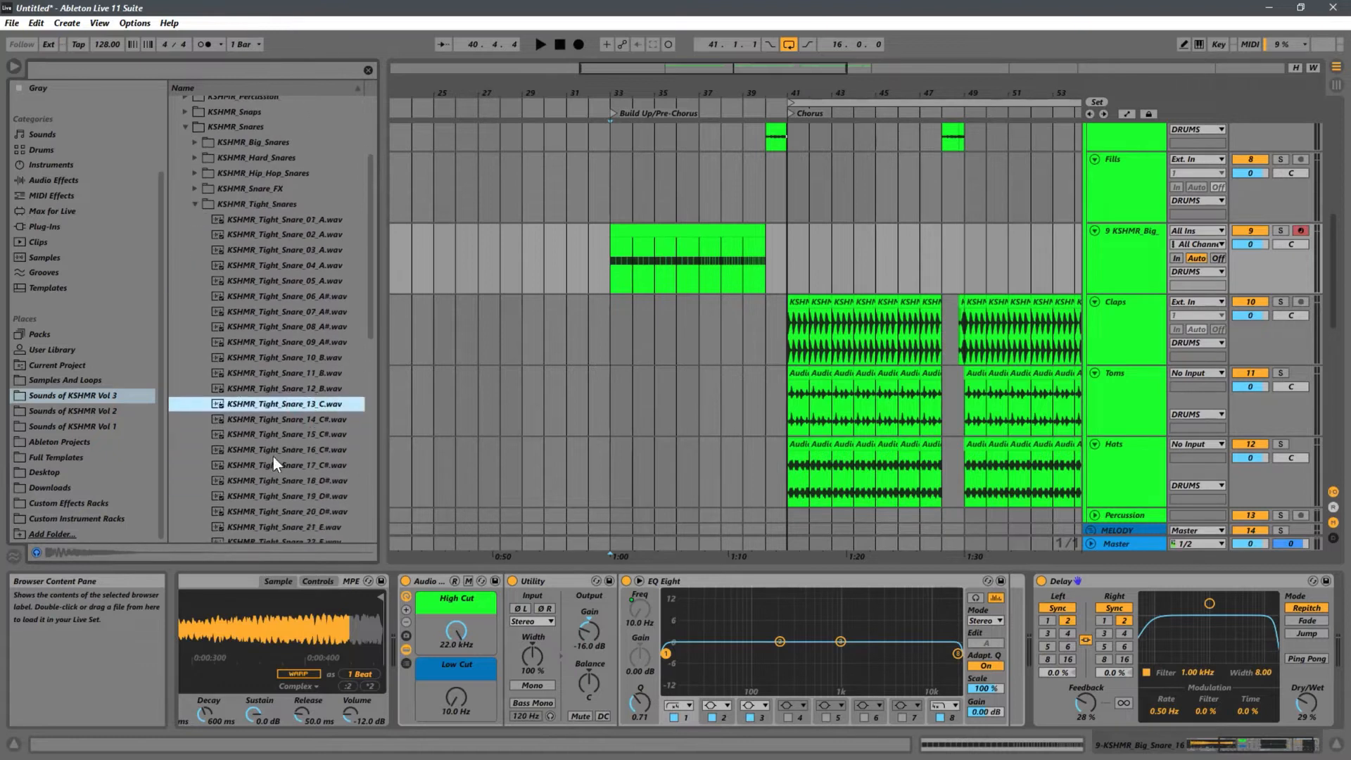
click(278, 455)
scroll(286, 453, down, 1)
click(287, 455)
scroll(310, 345, down, 1)
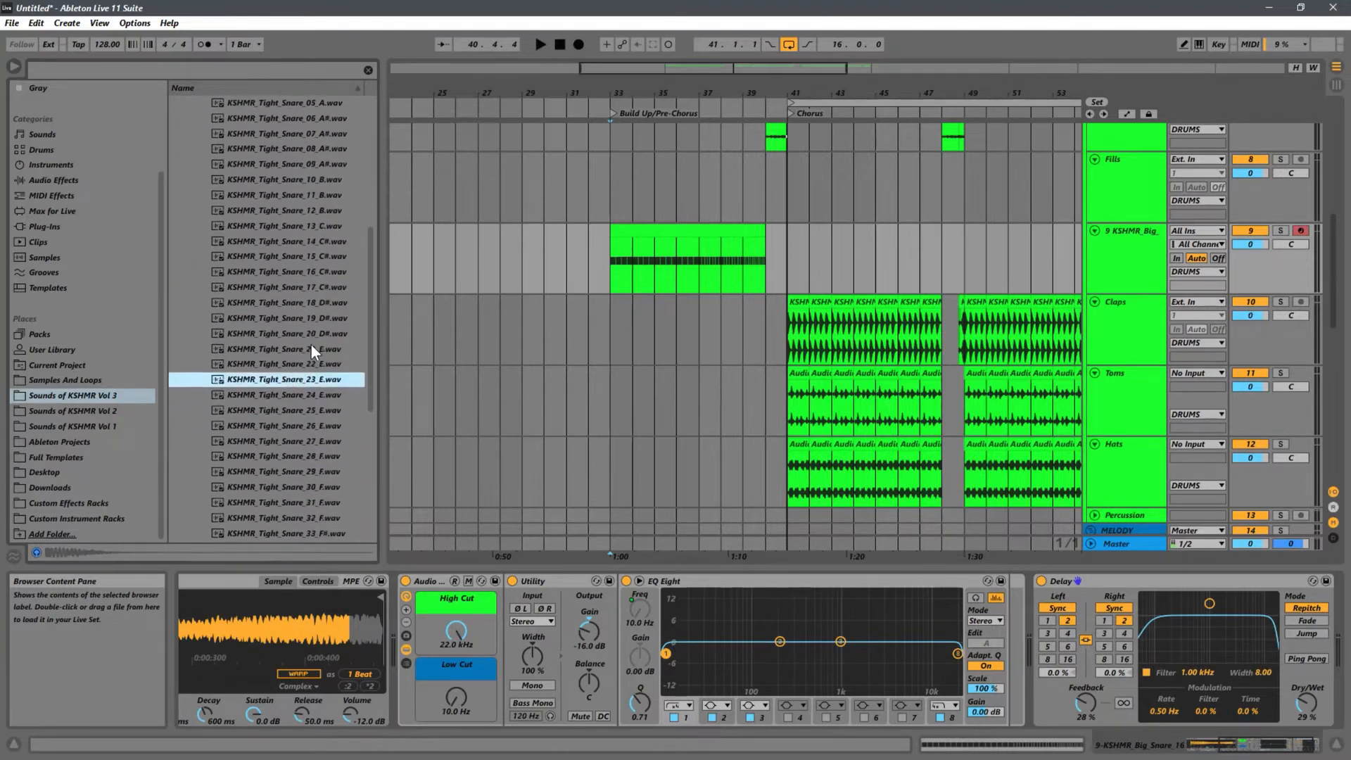
scroll(310, 344, up, 3)
Audition all five samples in the KSHMR_Snare_FX folder.
click(193, 274)
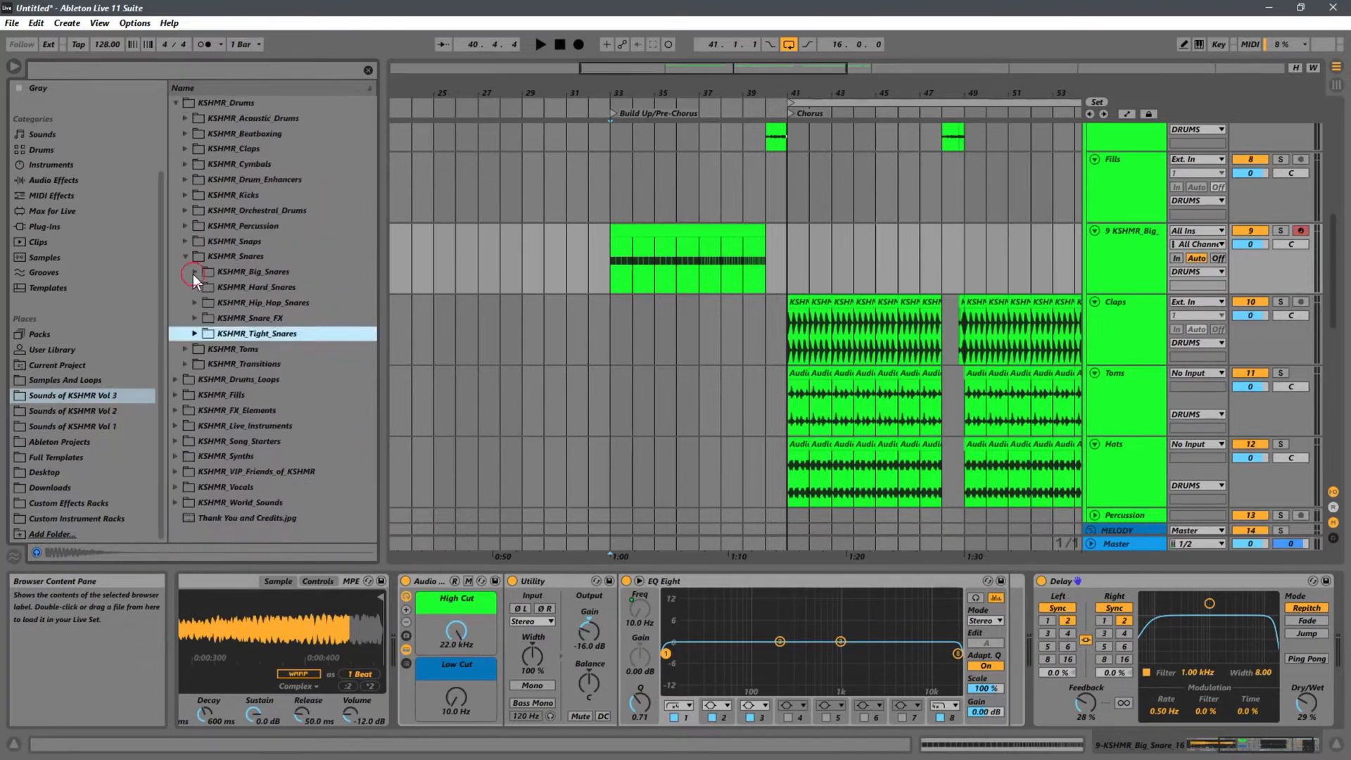
click(195, 318)
click(276, 367)
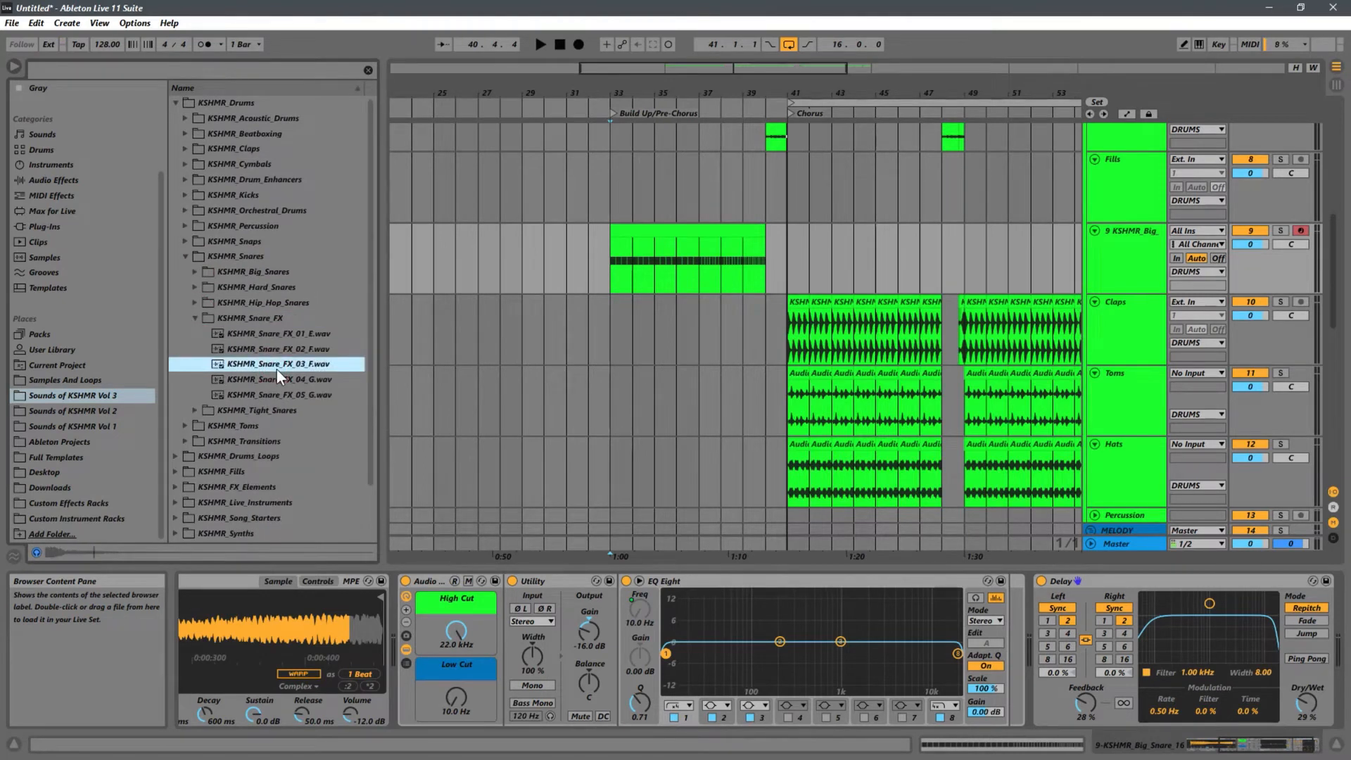
click(288, 348)
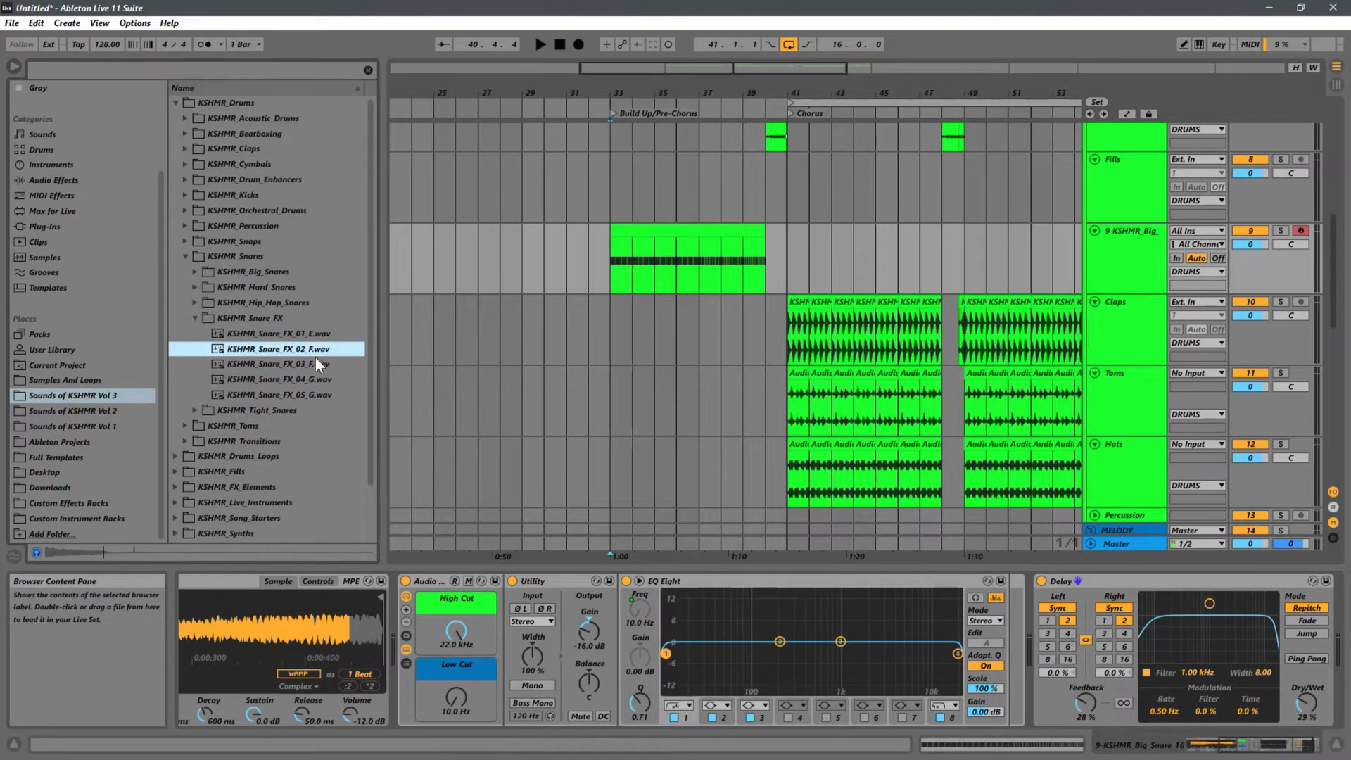
click(284, 367)
click(310, 350)
click(325, 335)
click(308, 396)
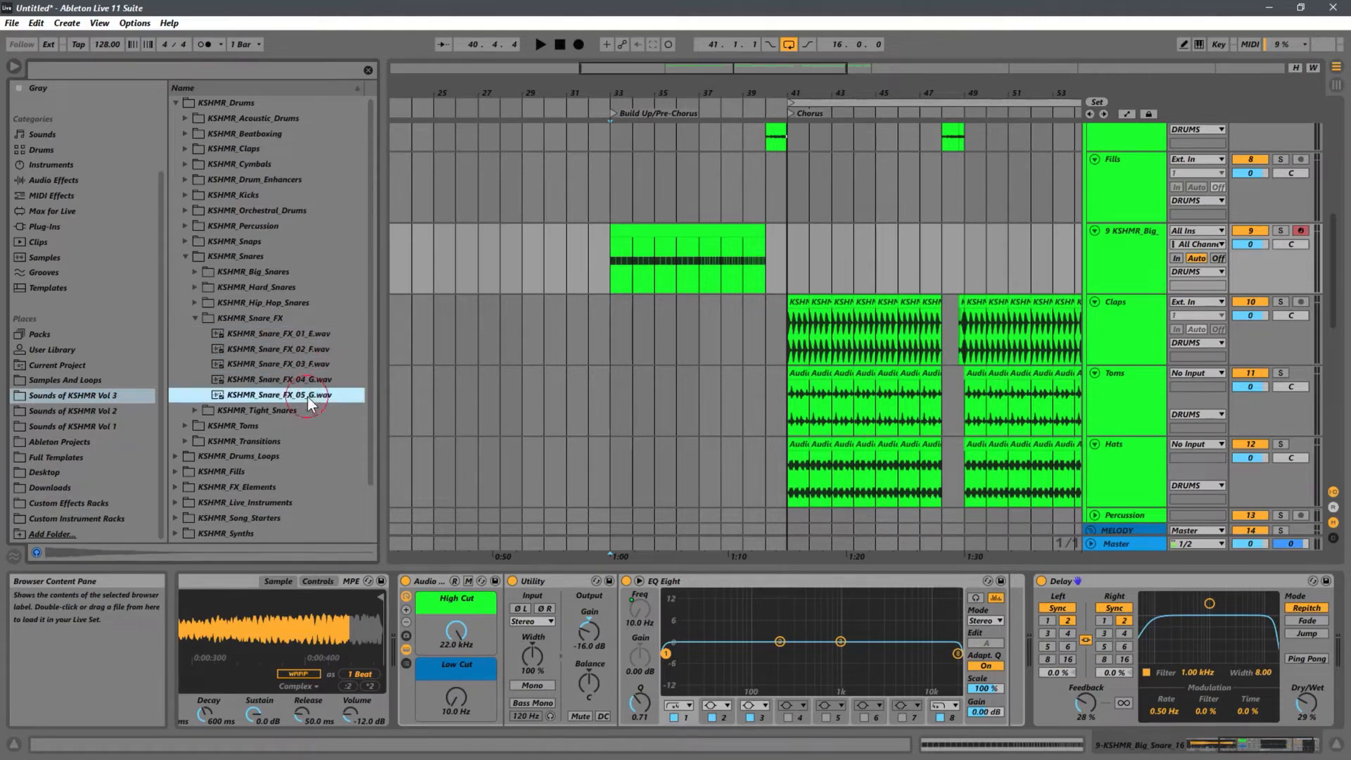
click(328, 380)
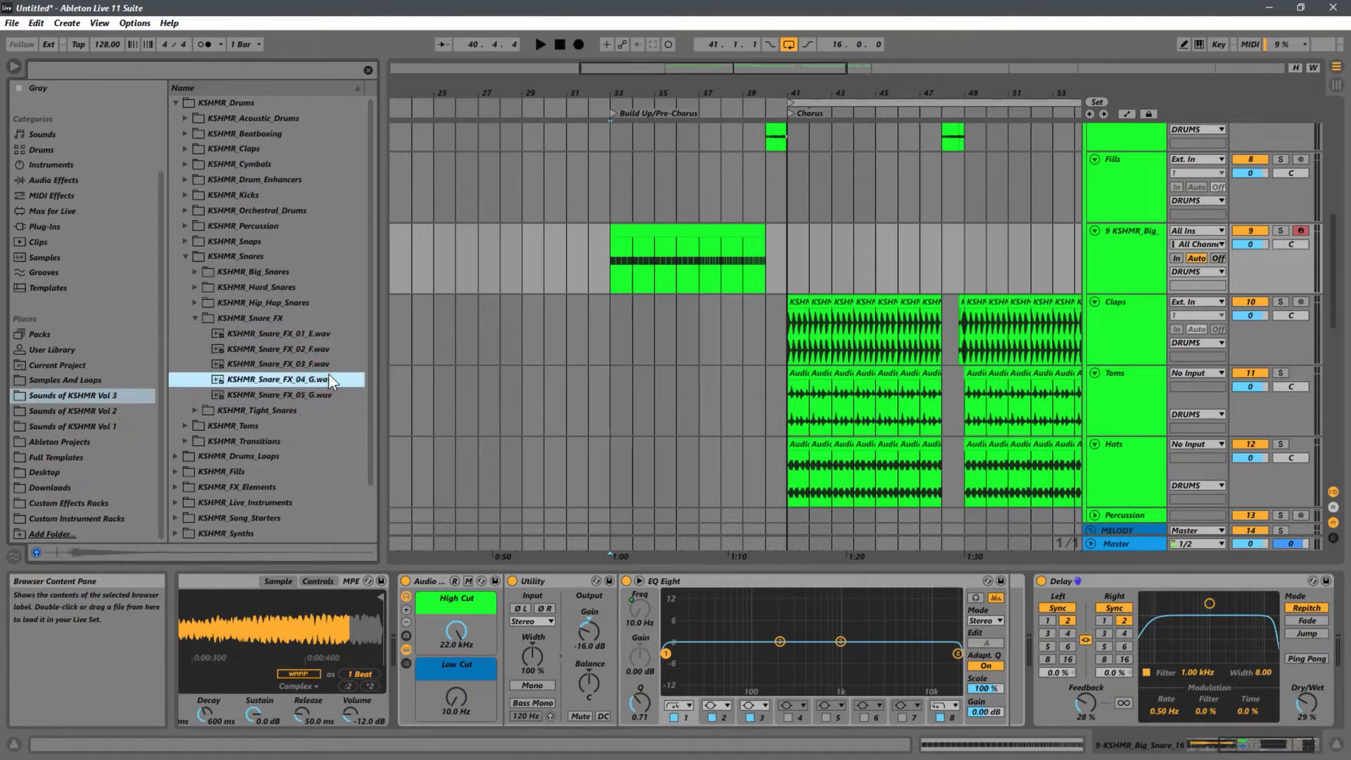
Audition samples in the KSHMR_Hard_Snares folder, comparing 08_F, 09_F and 10_F#.
click(196, 318)
click(195, 287)
click(289, 318)
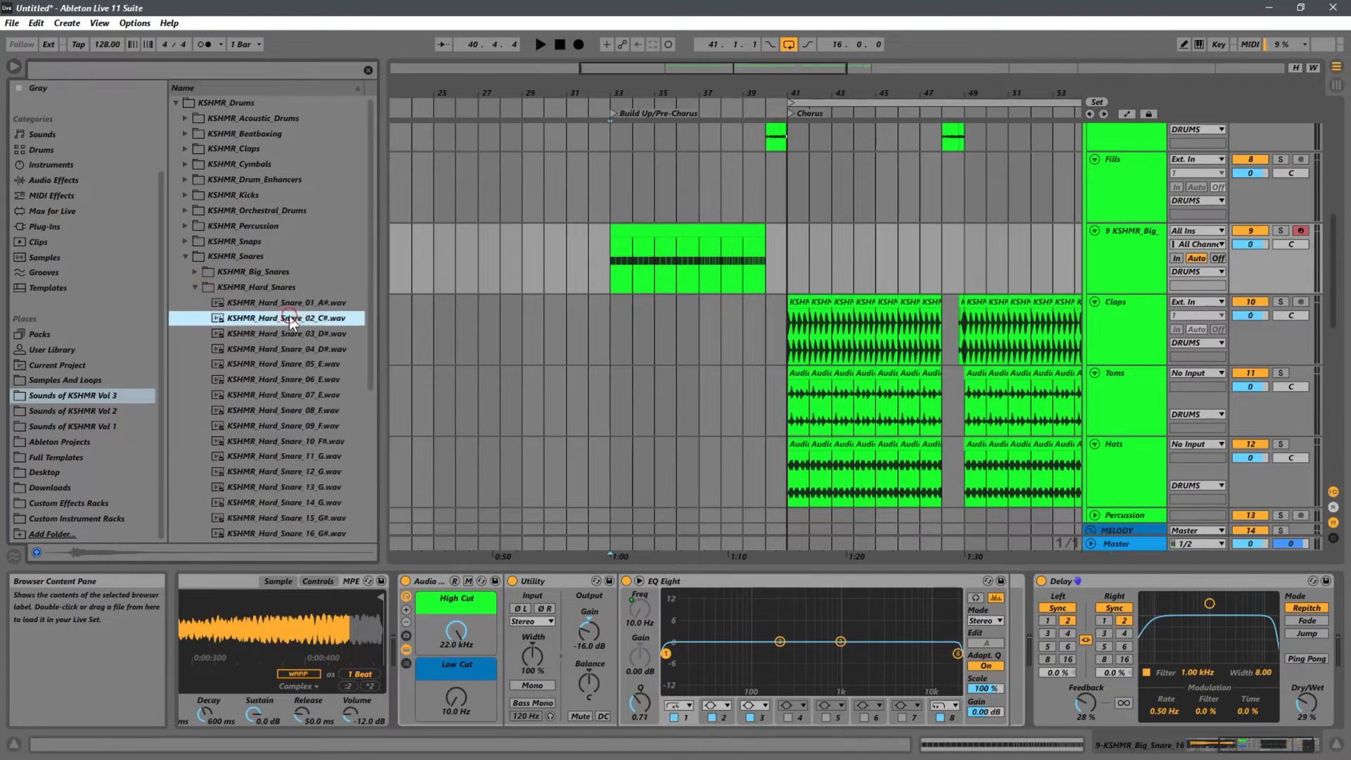
click(318, 380)
click(303, 416)
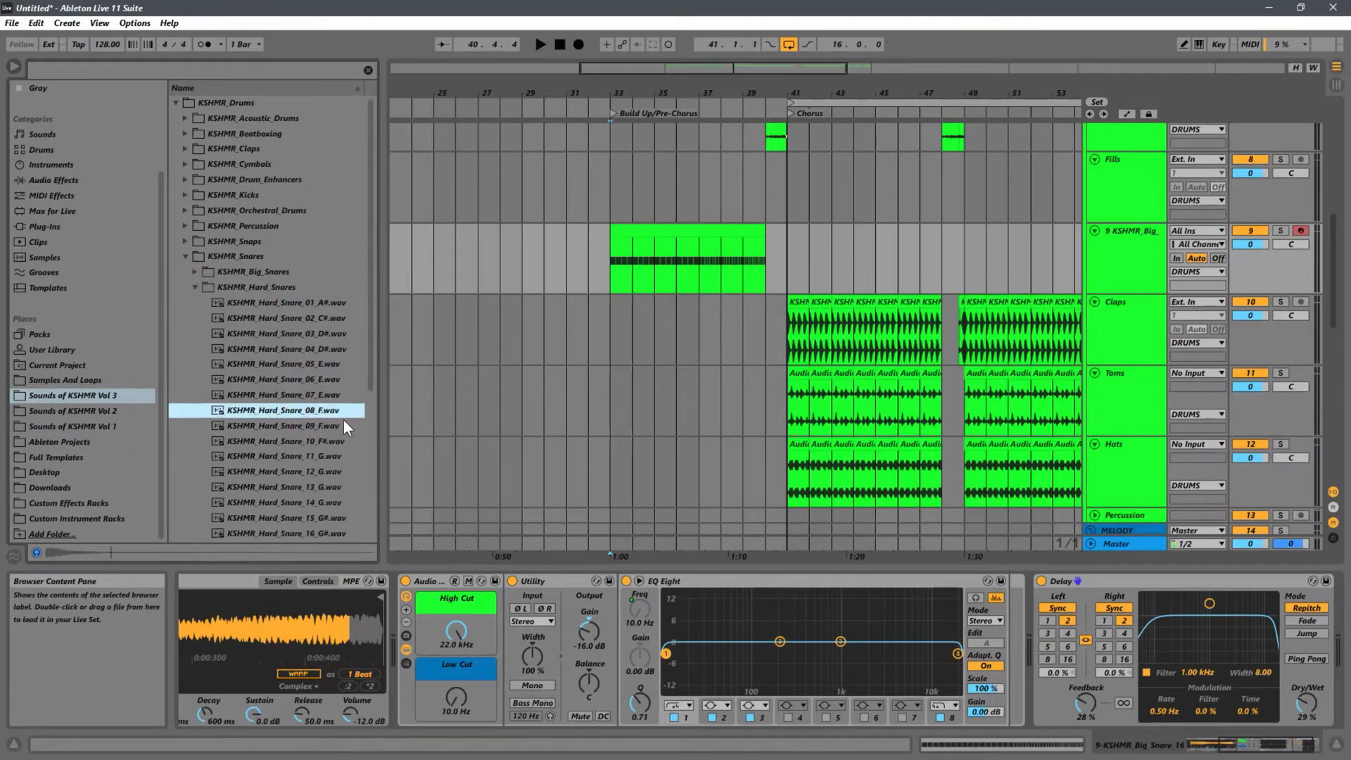
click(345, 423)
click(324, 440)
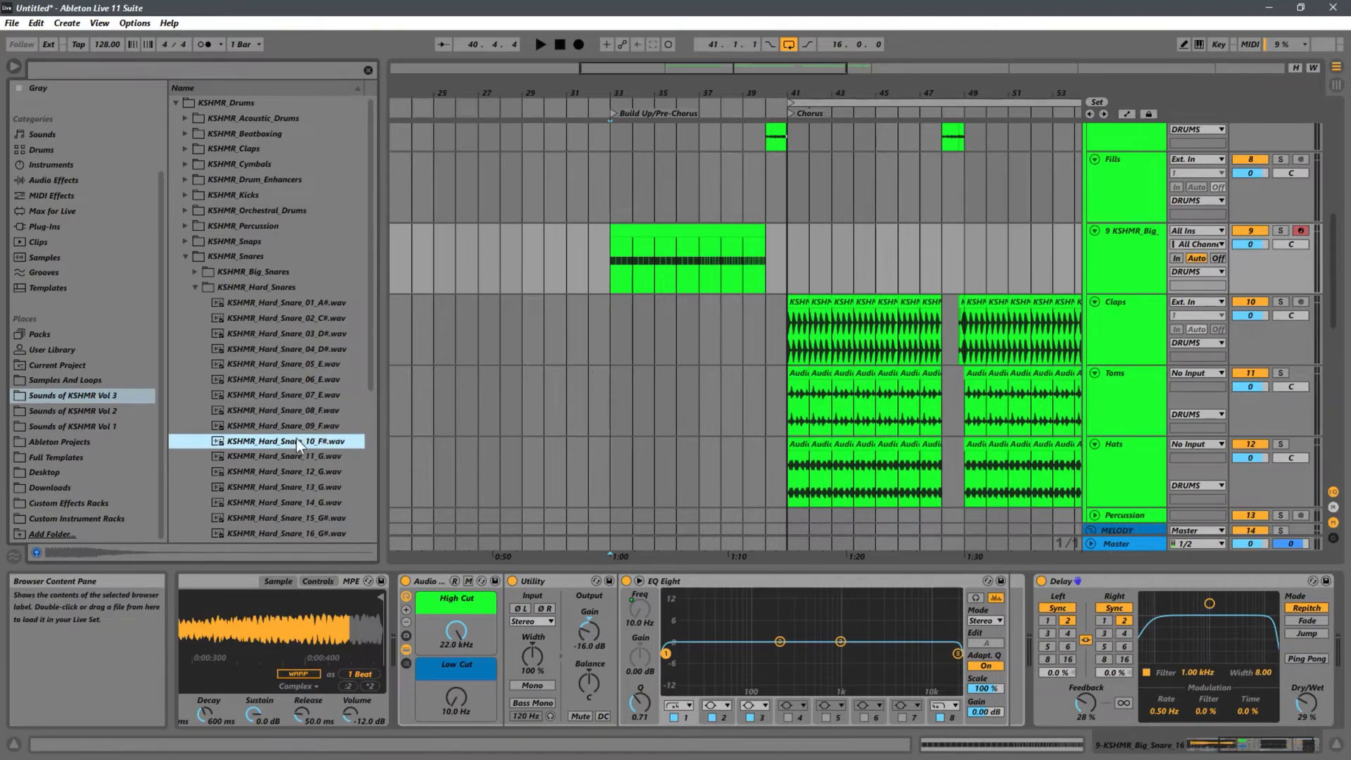
click(326, 427)
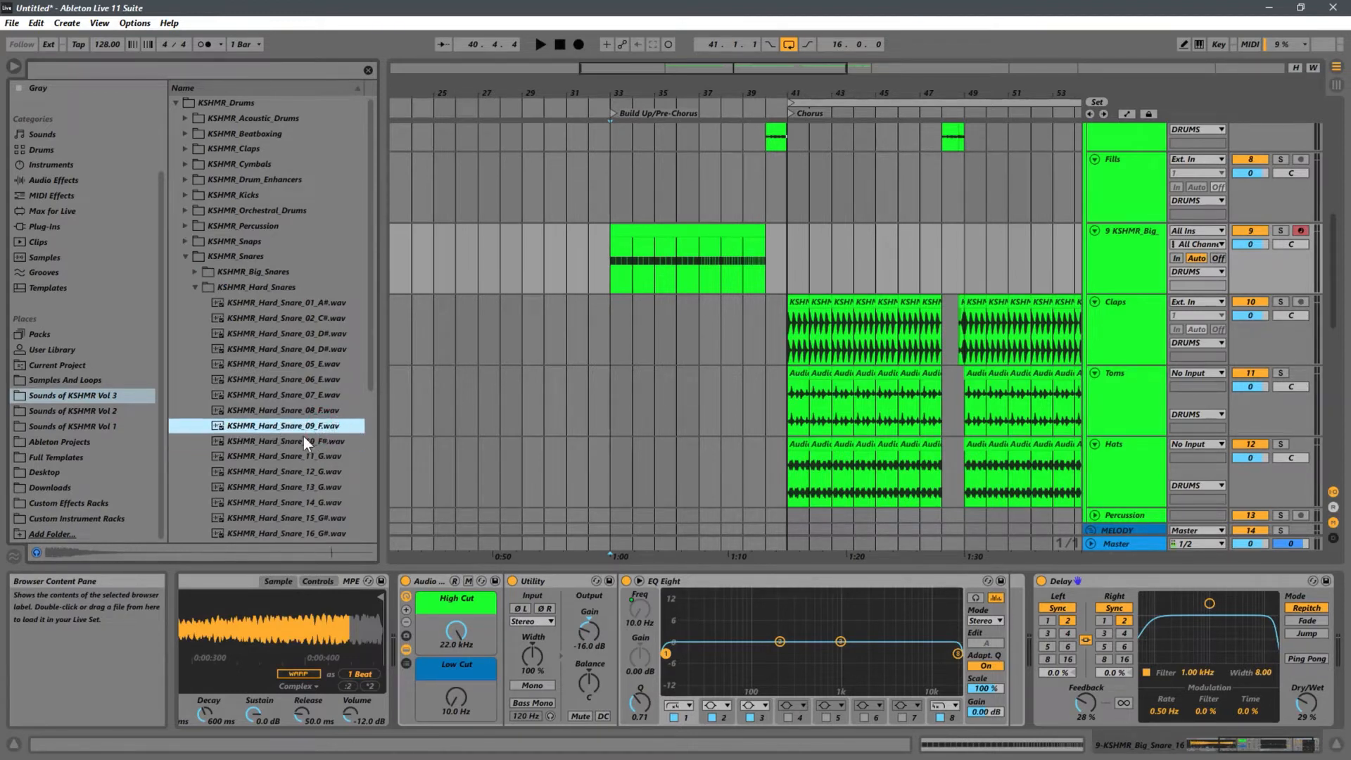
Replace the sample in Simpler with KSHMR_Hard_Snare_09_F.wav and play the build-up from bar 33.
drag(298, 424, 243, 625)
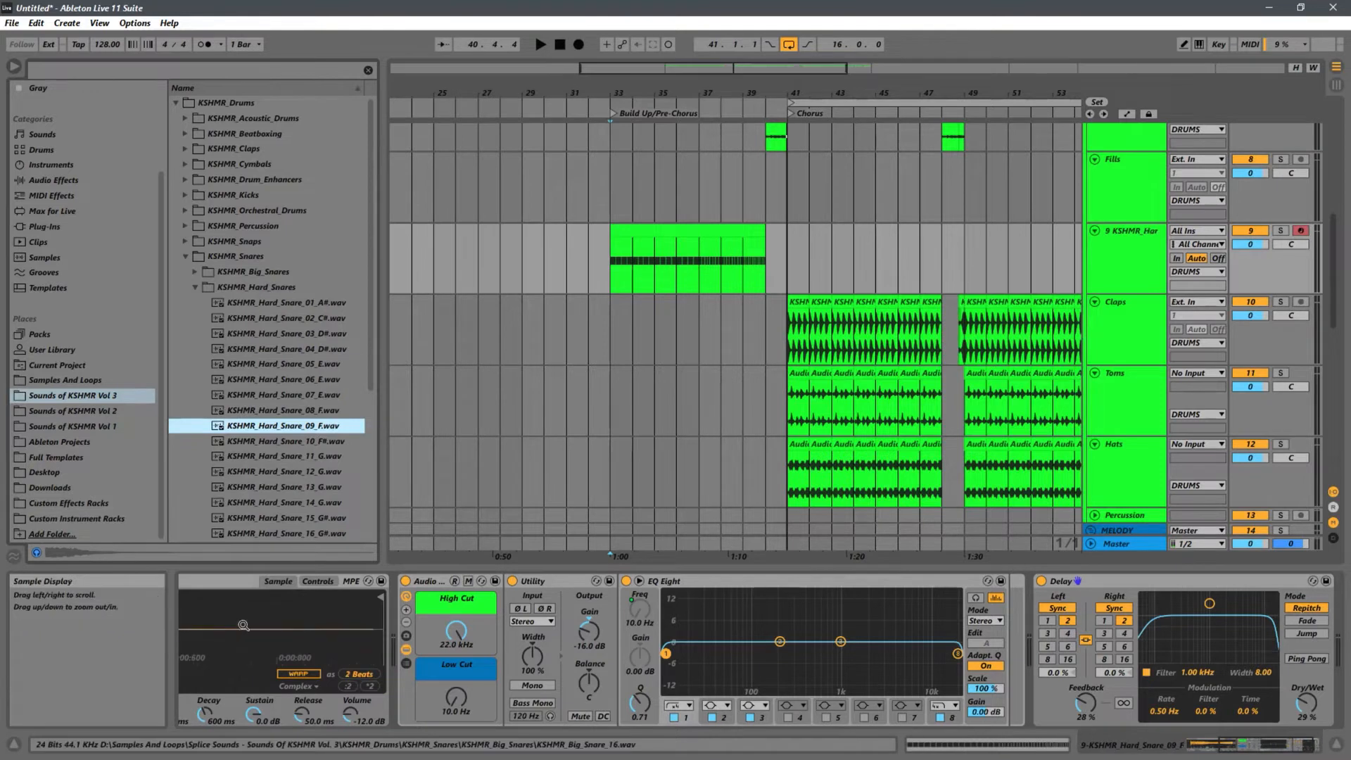
key(space)
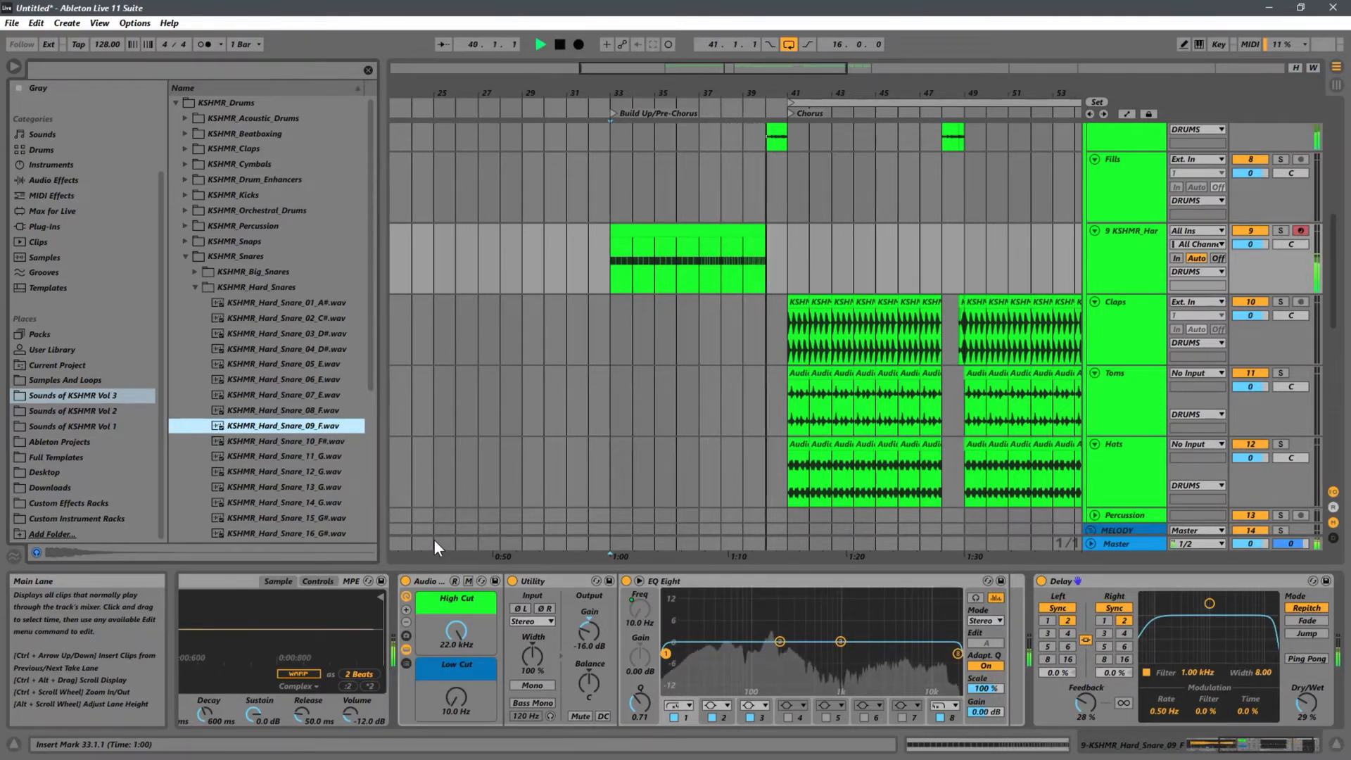
click(610, 268)
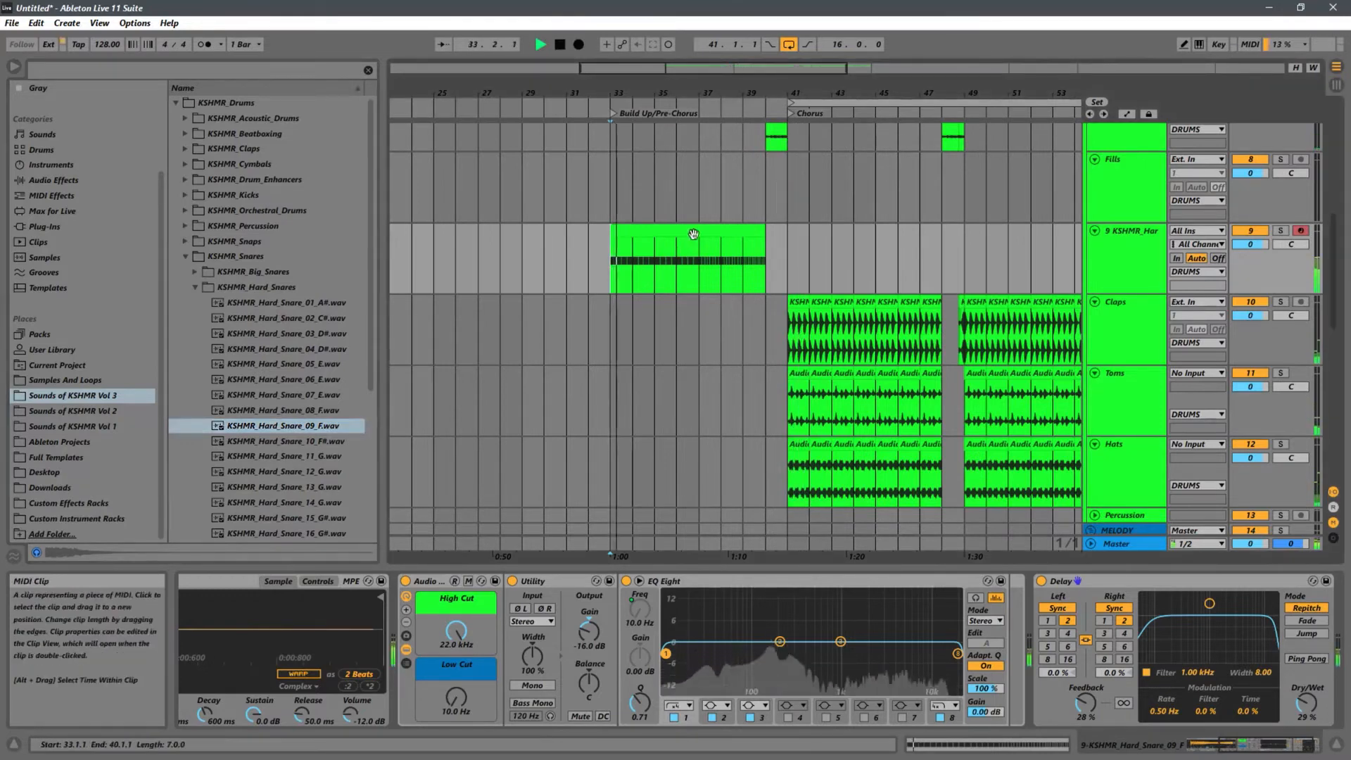
Show the notes of the snare MIDI clip, stop playback, and place the insert marker at bar 33.
double_click(693, 235)
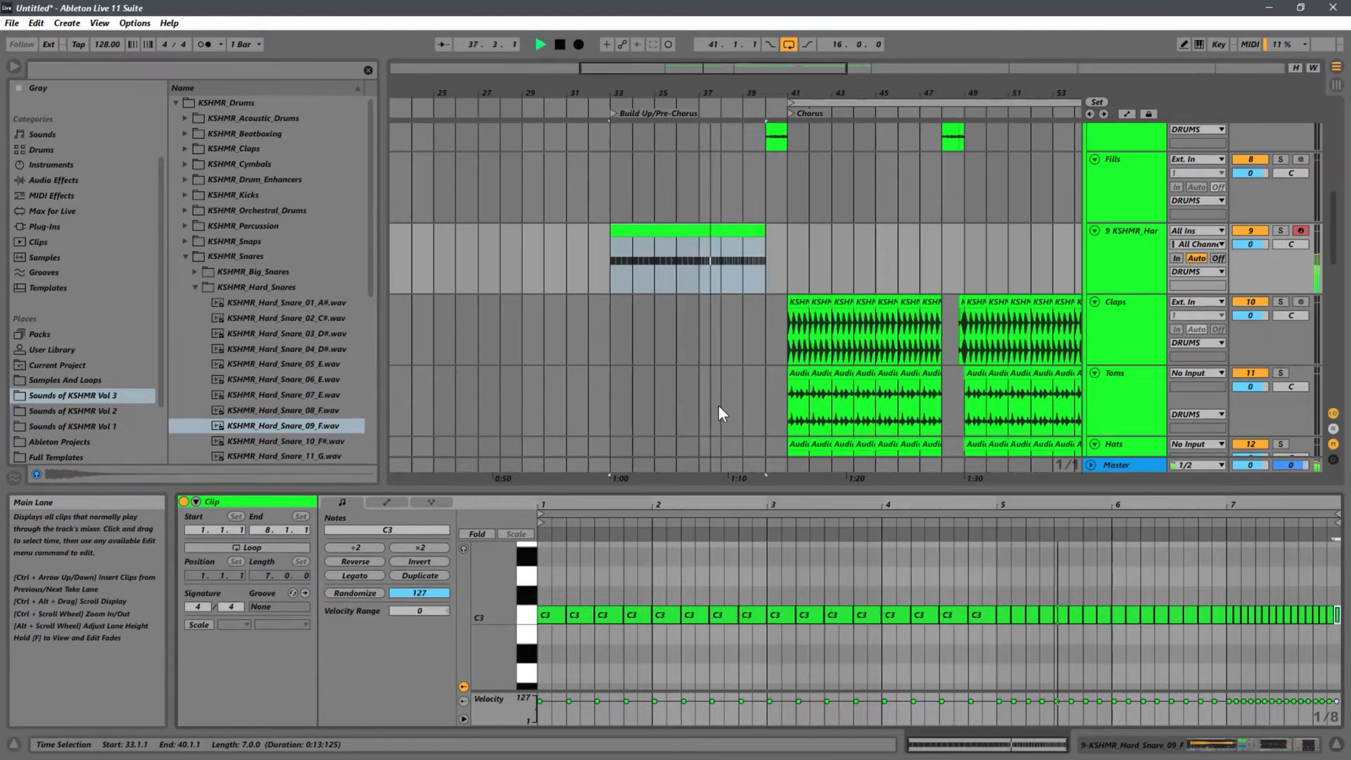
key(space)
click(602, 274)
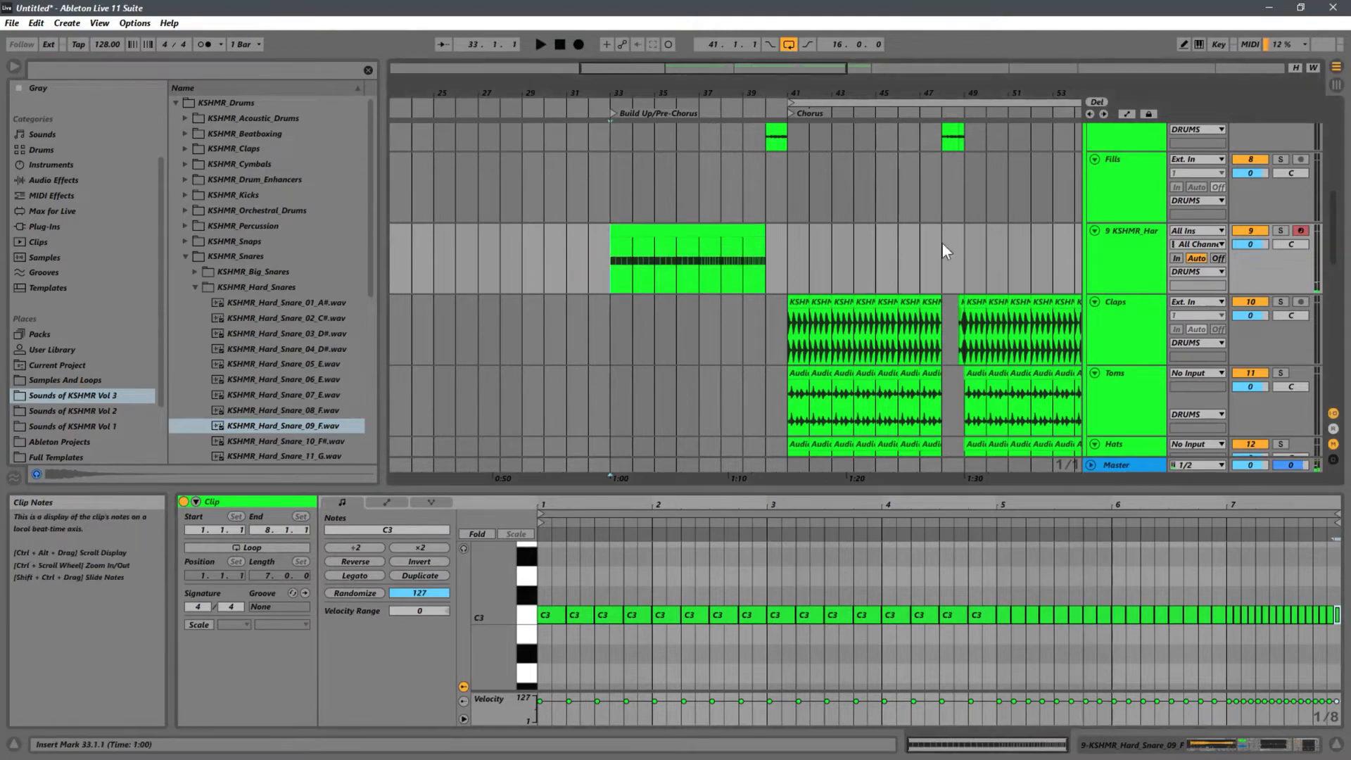
Freeze and flatten the hard snare track, and delete the freeze tail clip at bar 40.
click(1121, 253)
right_click(1092, 255)
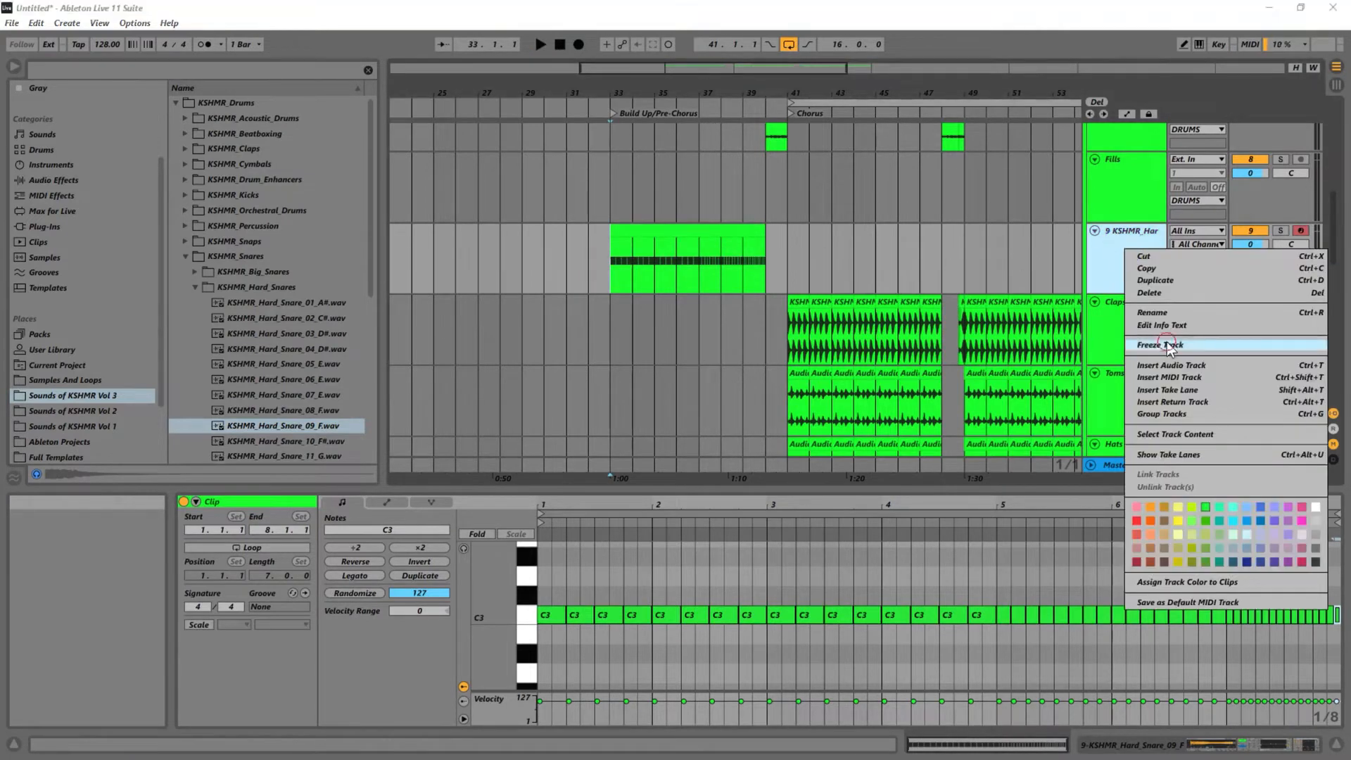
click(1134, 345)
right_click(1113, 261)
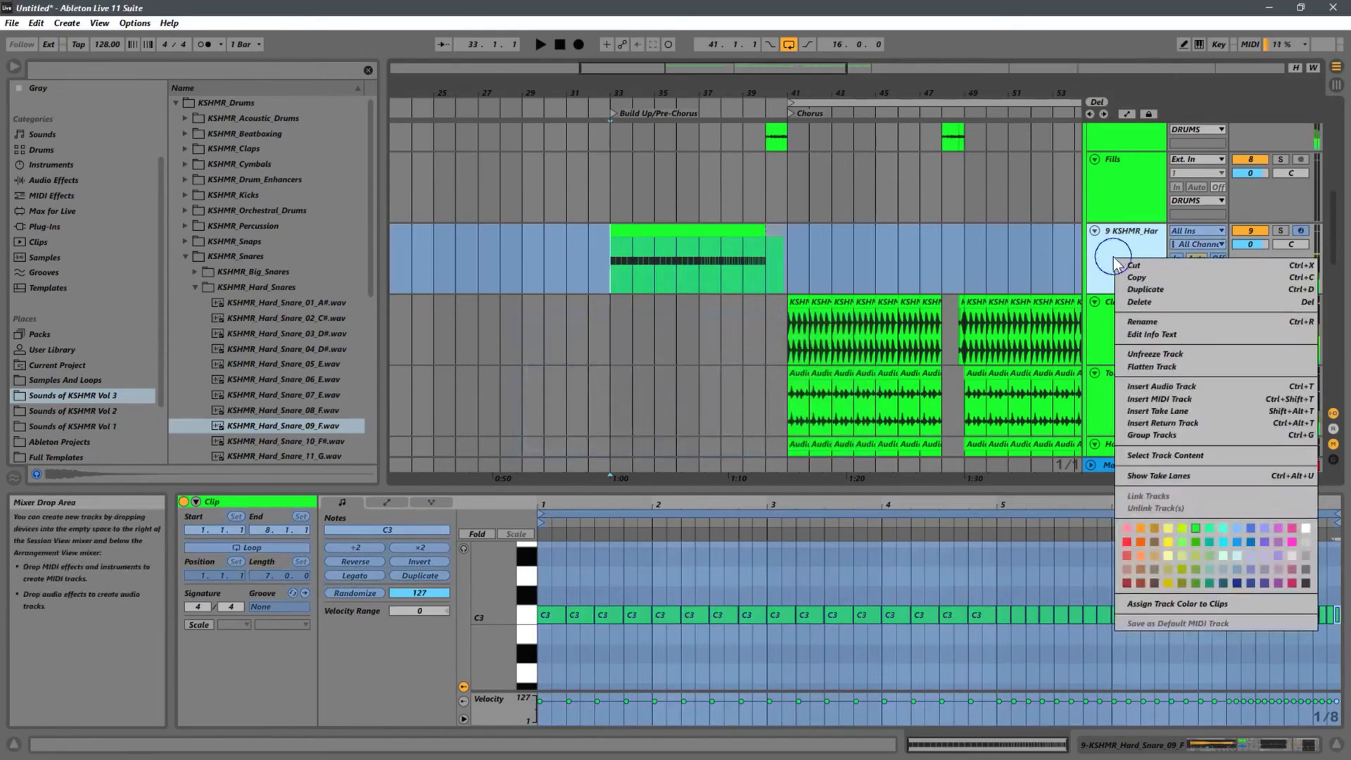
click(1151, 366)
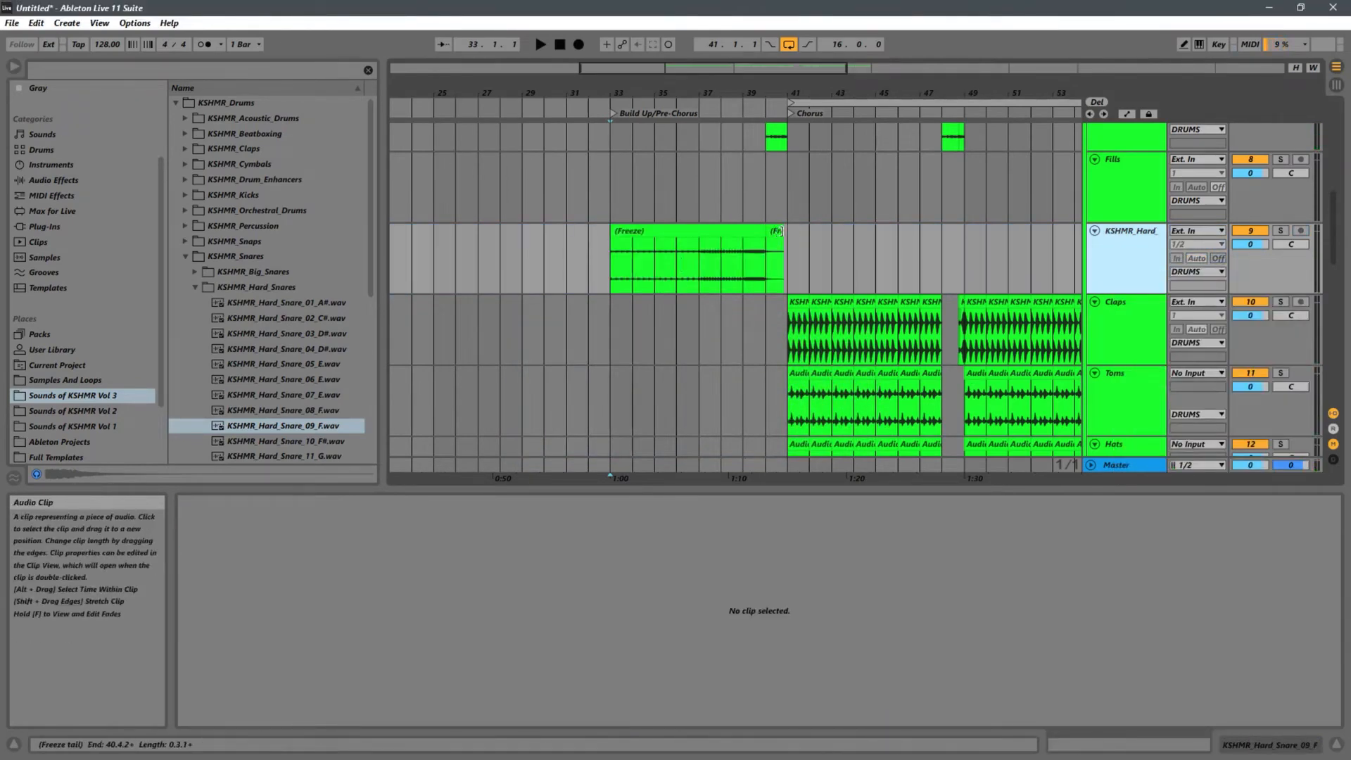
click(773, 232)
key(Delete)
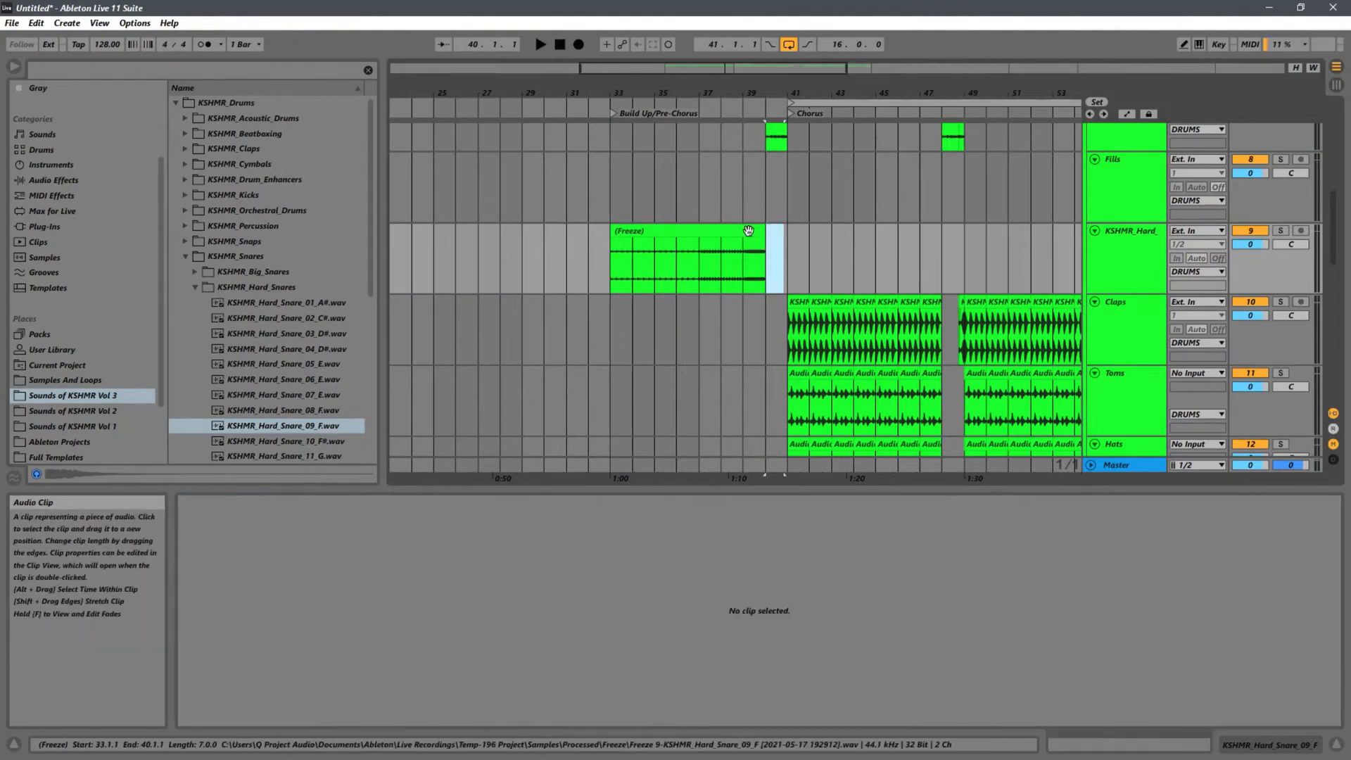
Draw a Transposition envelope on the frozen snare clip rising from 0 at its start to +12 semitones at its end, and play it.
click(728, 244)
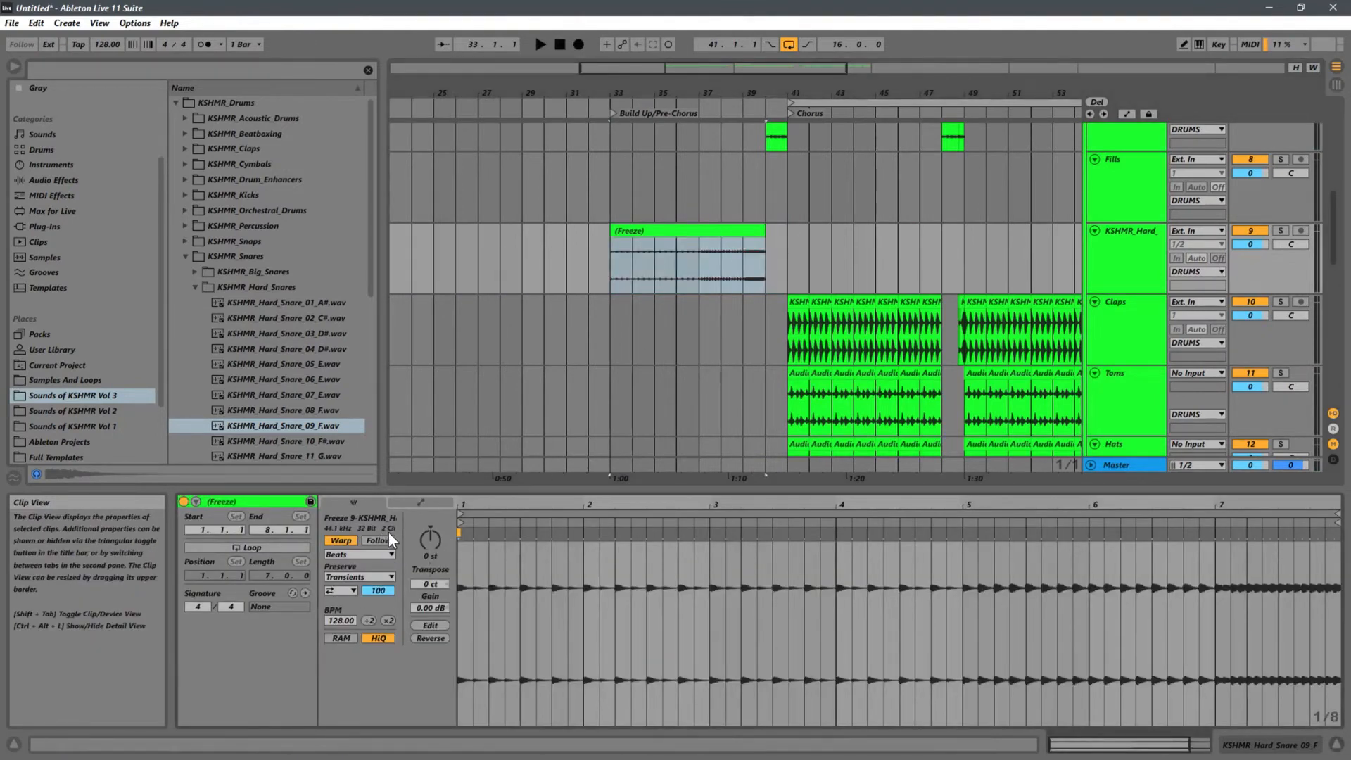
click(415, 504)
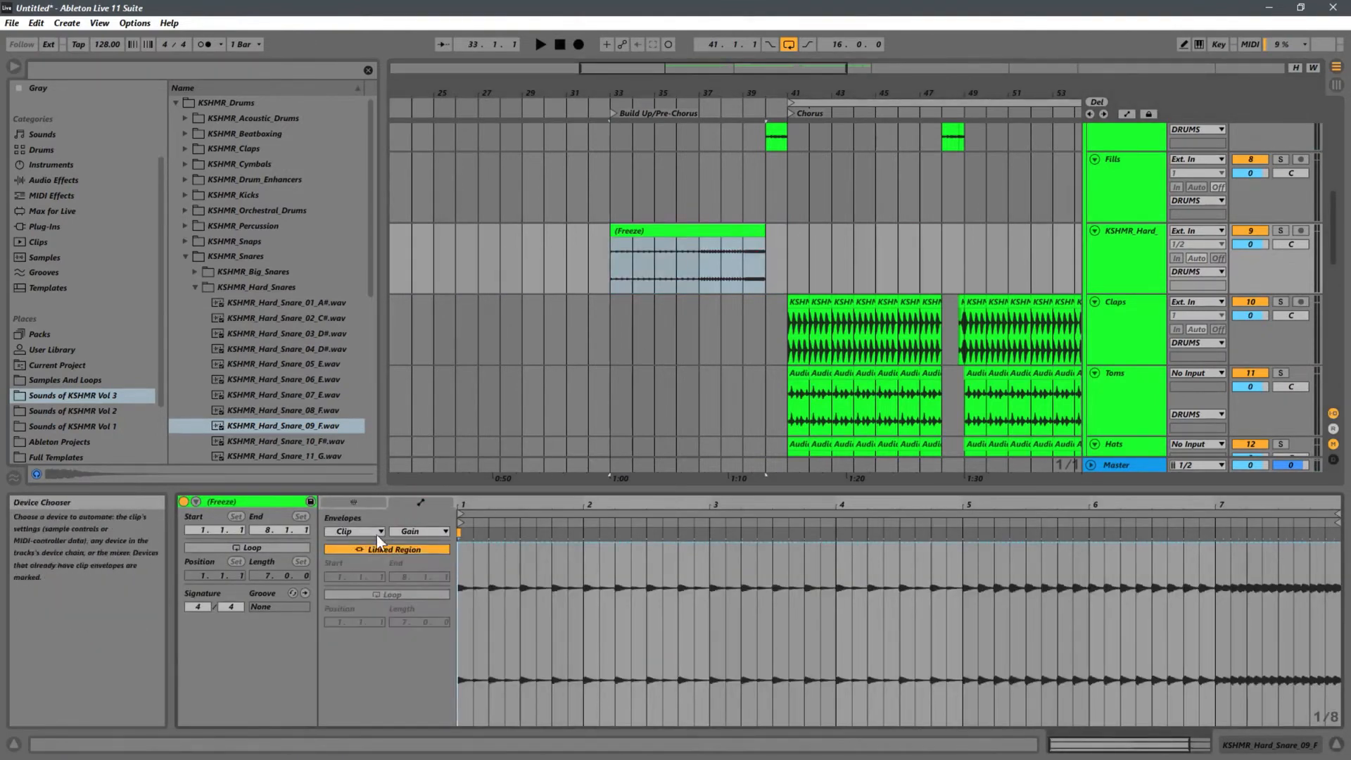
click(419, 532)
click(440, 554)
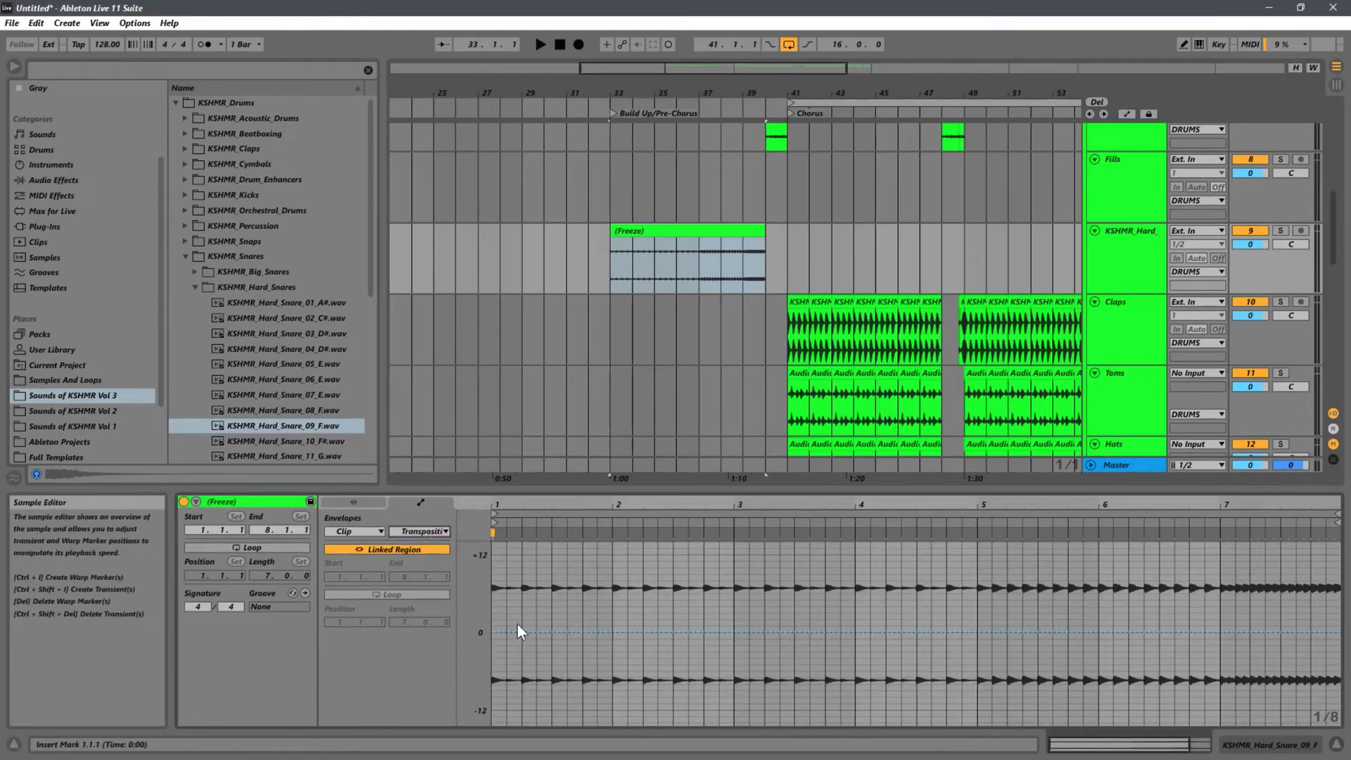
click(494, 632)
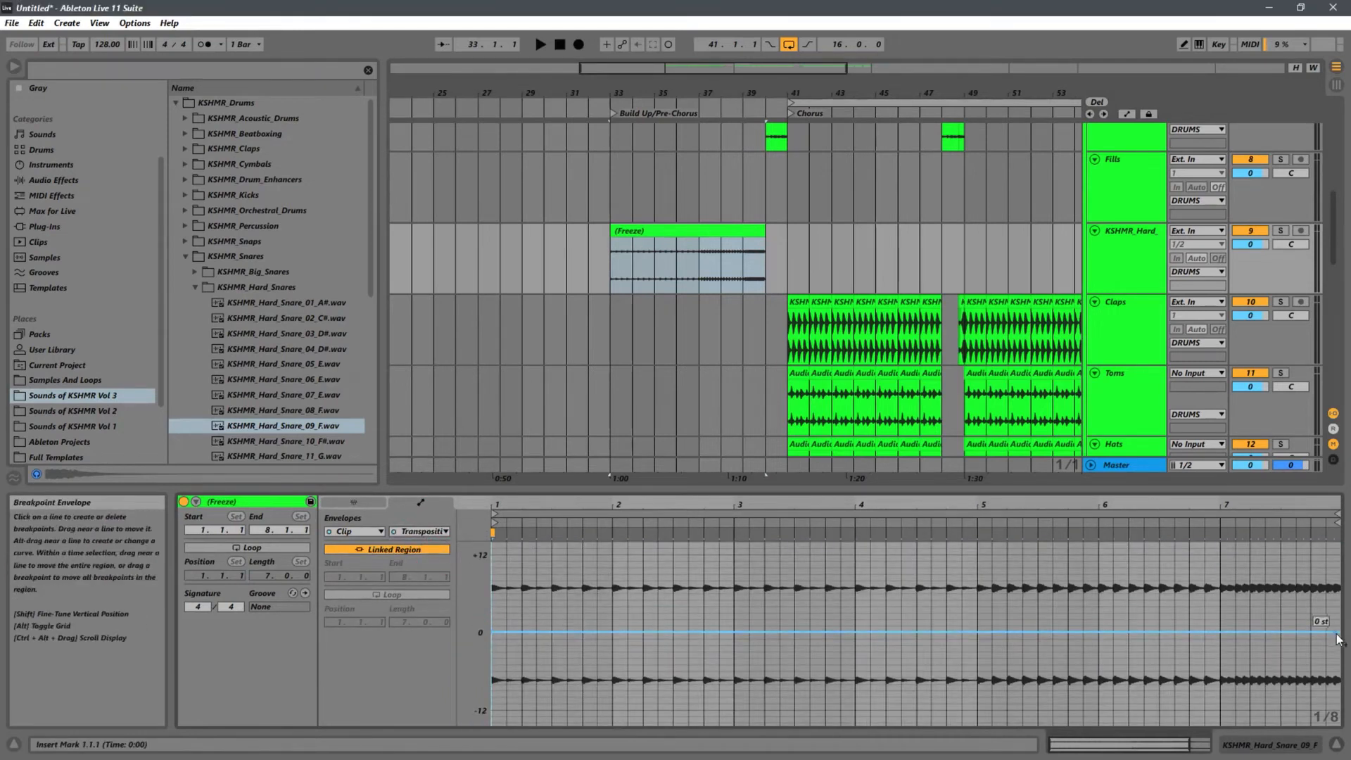
drag(1343, 633, 1344, 561)
key(space)
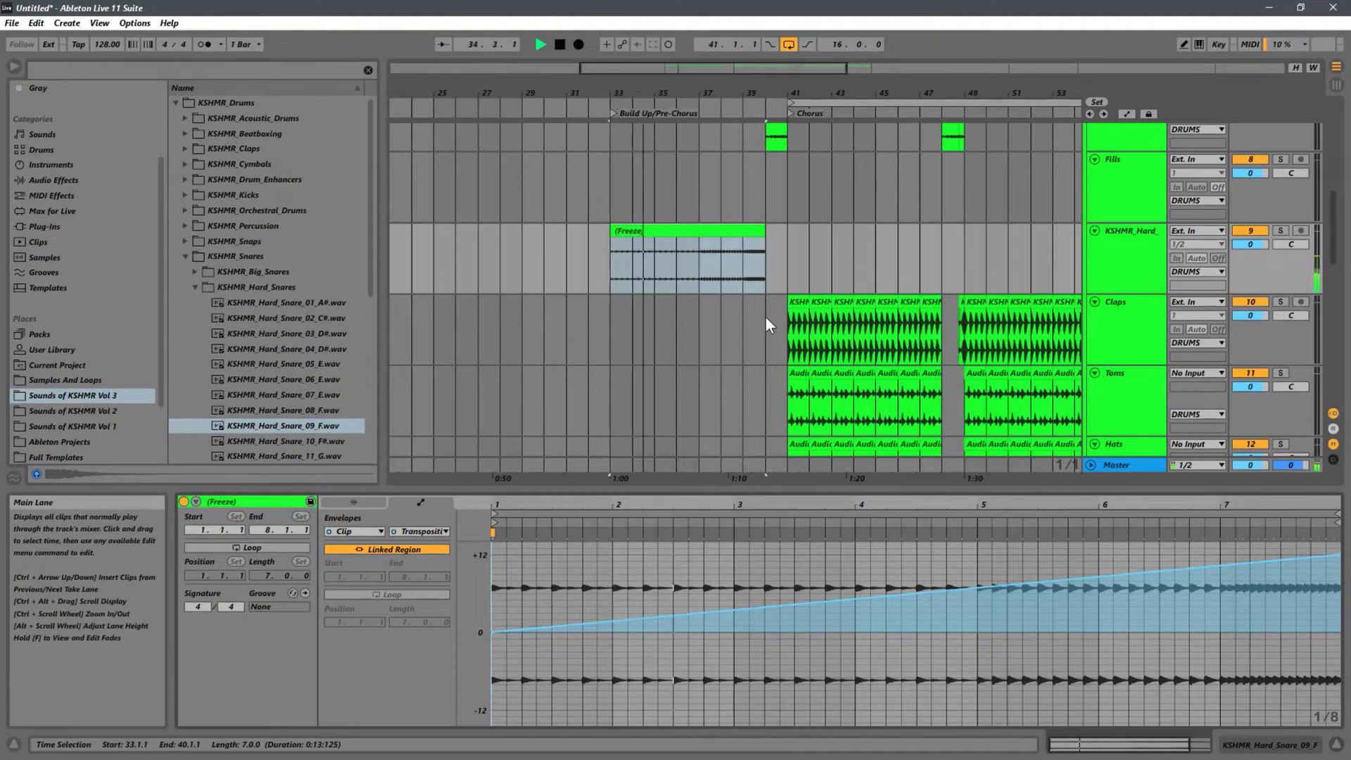
Change the frozen snare clip's warp mode from Beats to Complex Pro and play the clip.
click(357, 504)
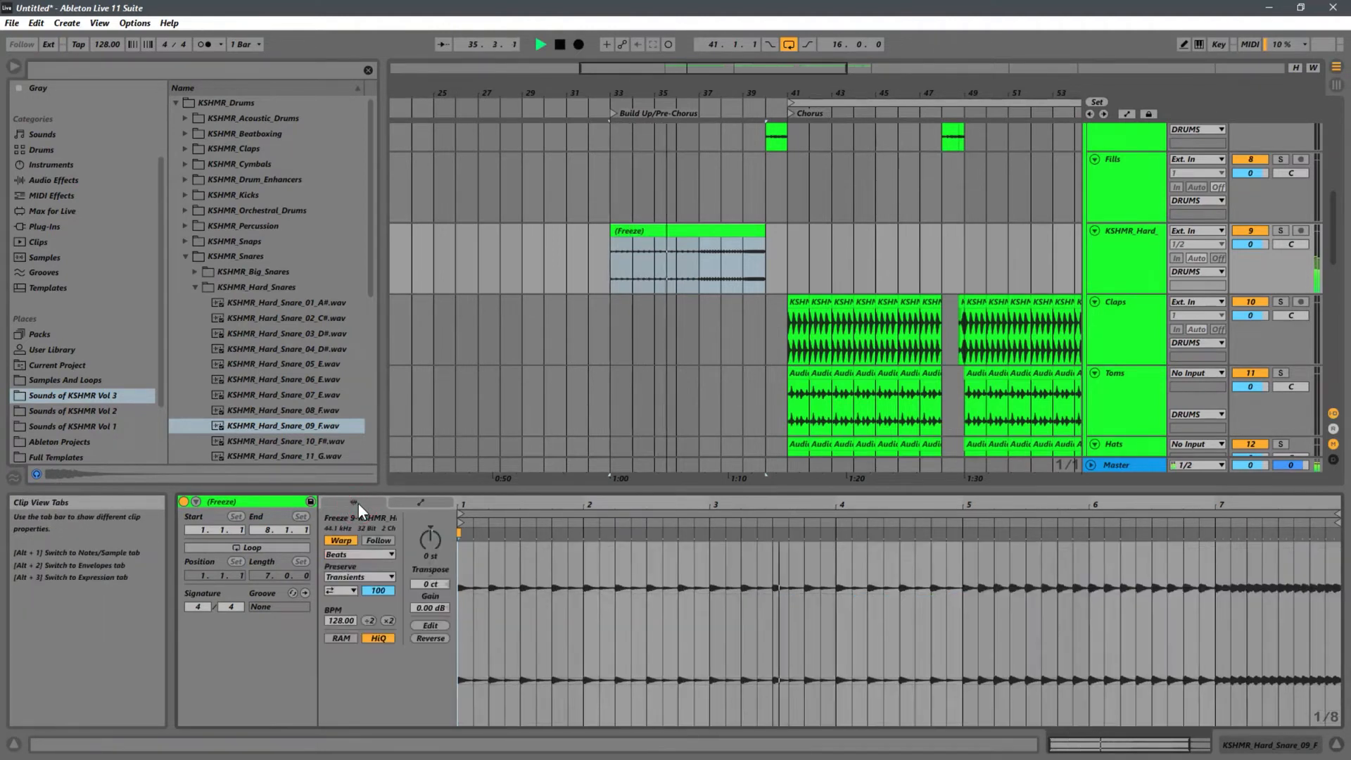
key(space)
click(368, 554)
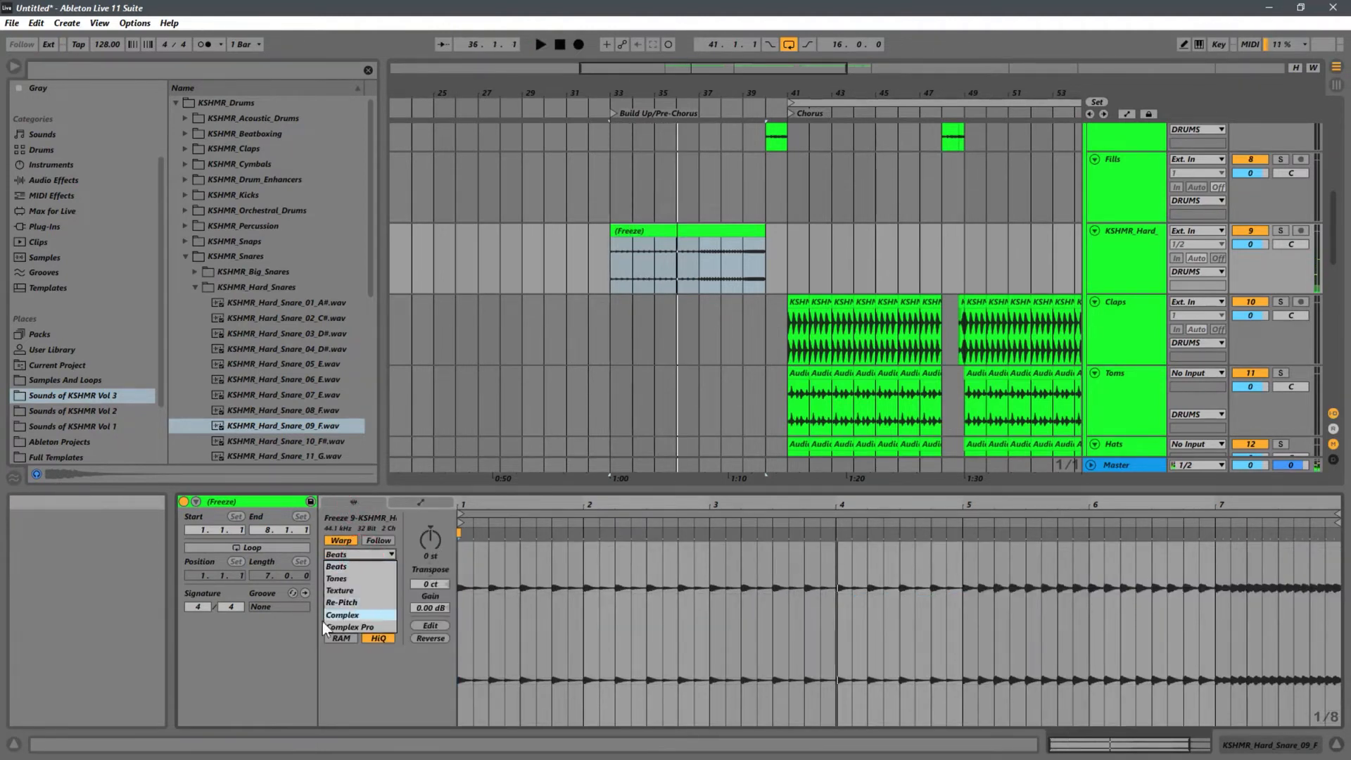
click(344, 627)
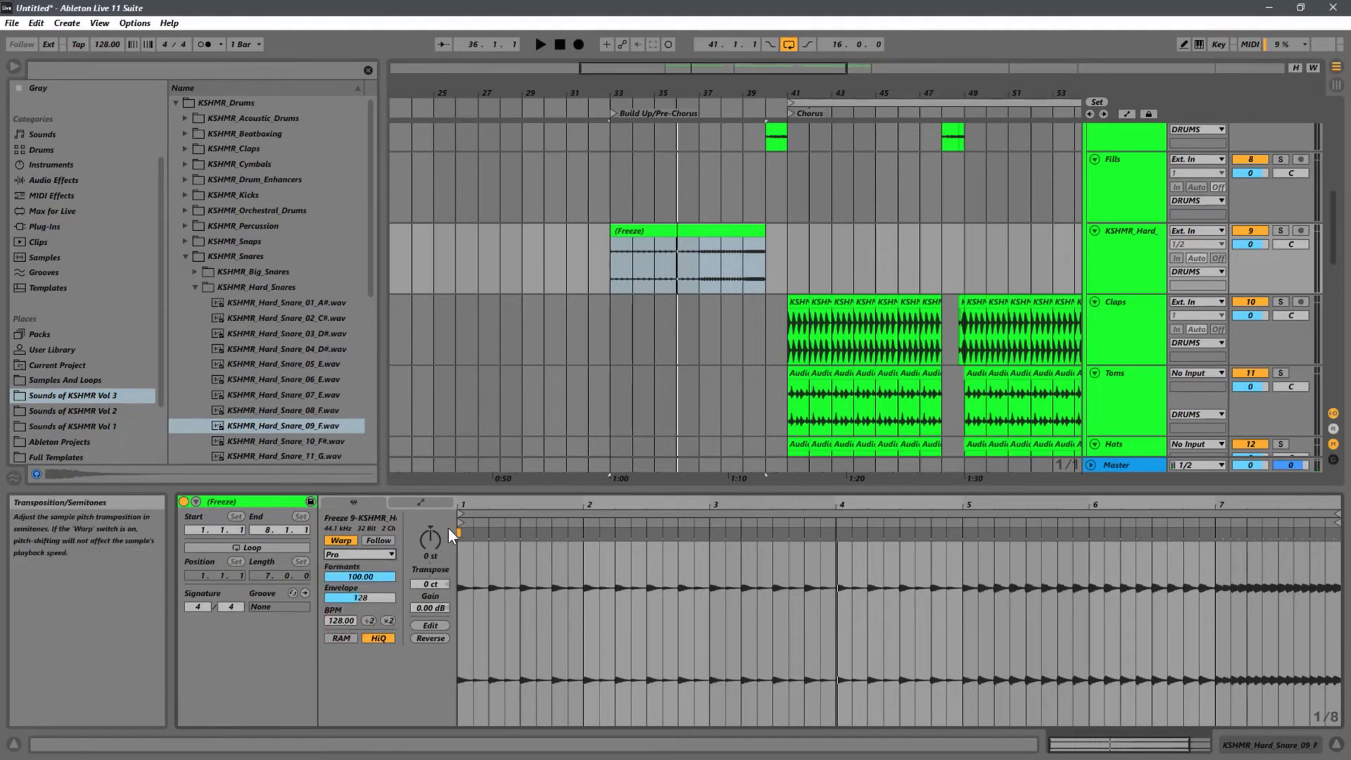
key(space)
Show the warp modes available for the frozen snare clip, keep Complex Pro, and play the build-up into the chorus.
click(349, 553)
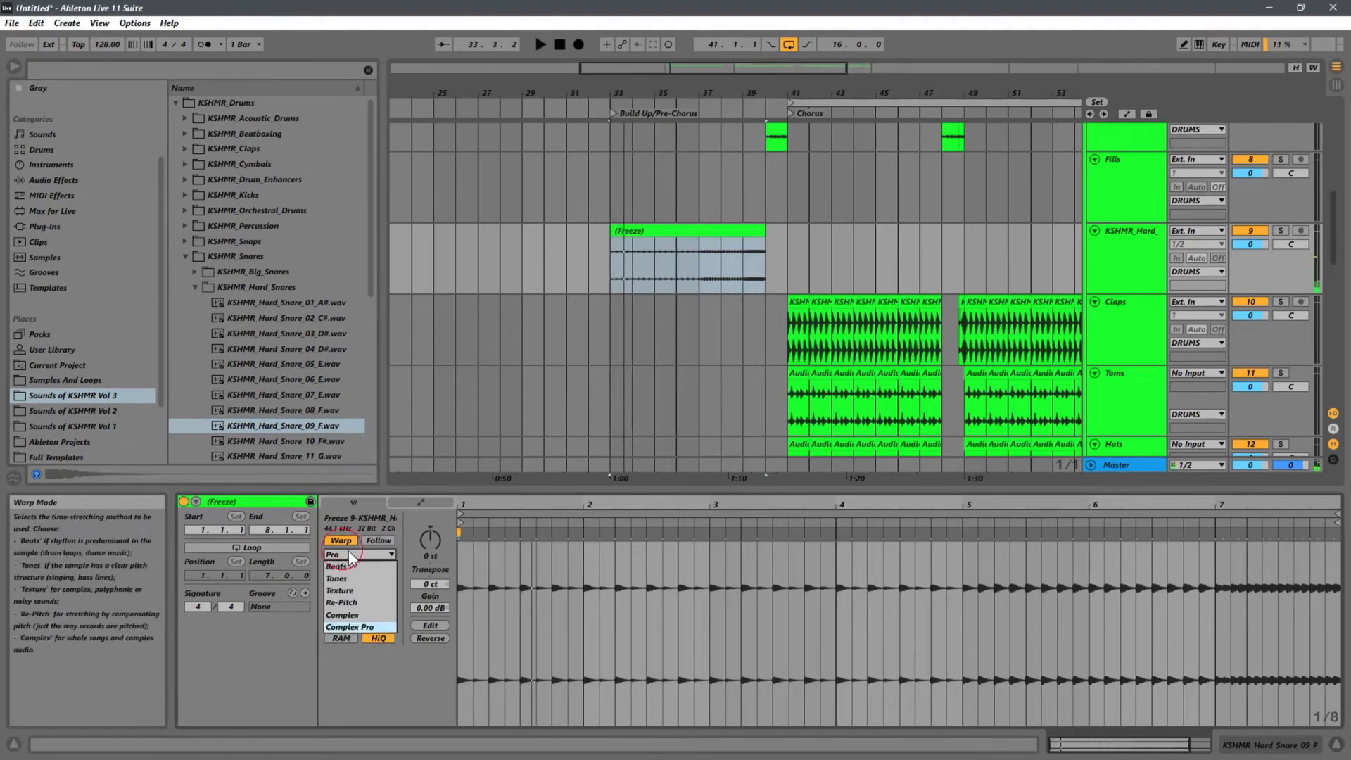
click(384, 693)
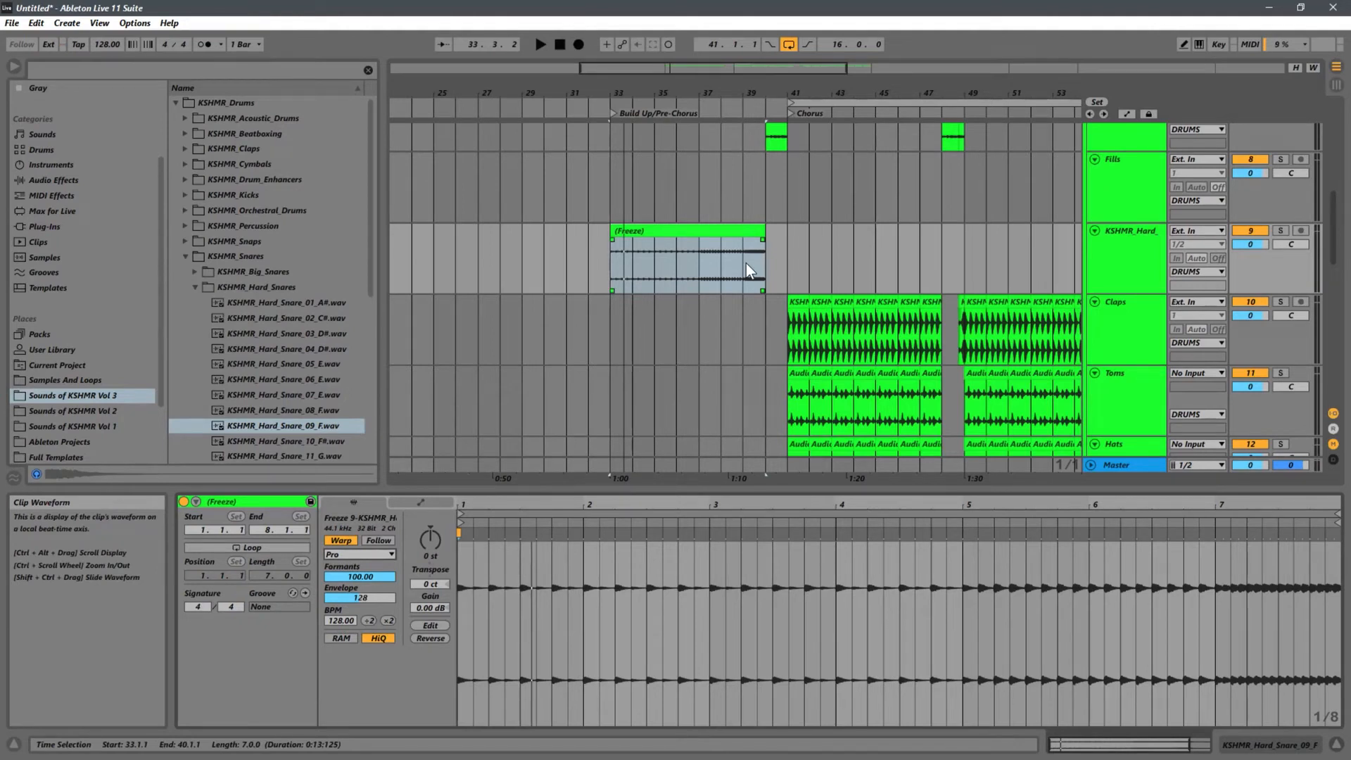
click(351, 552)
click(350, 553)
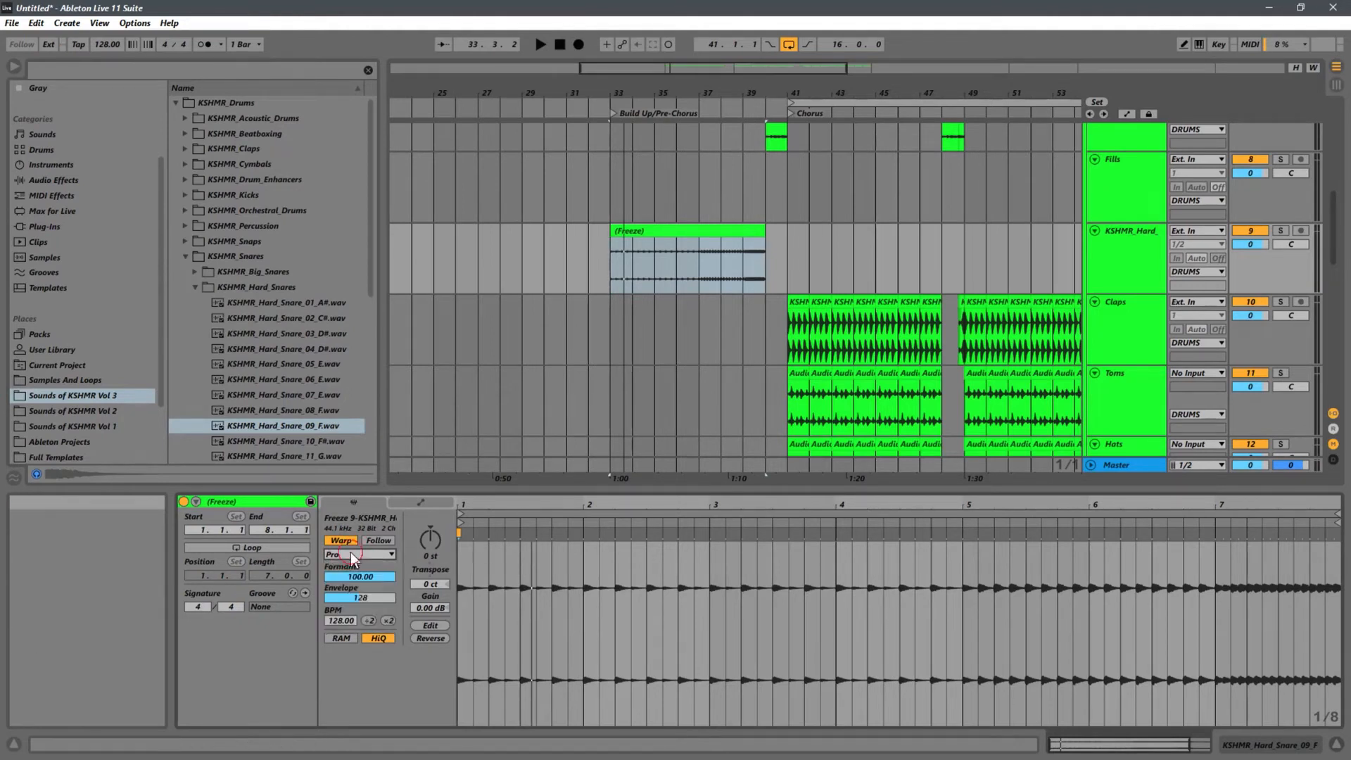
key(space)
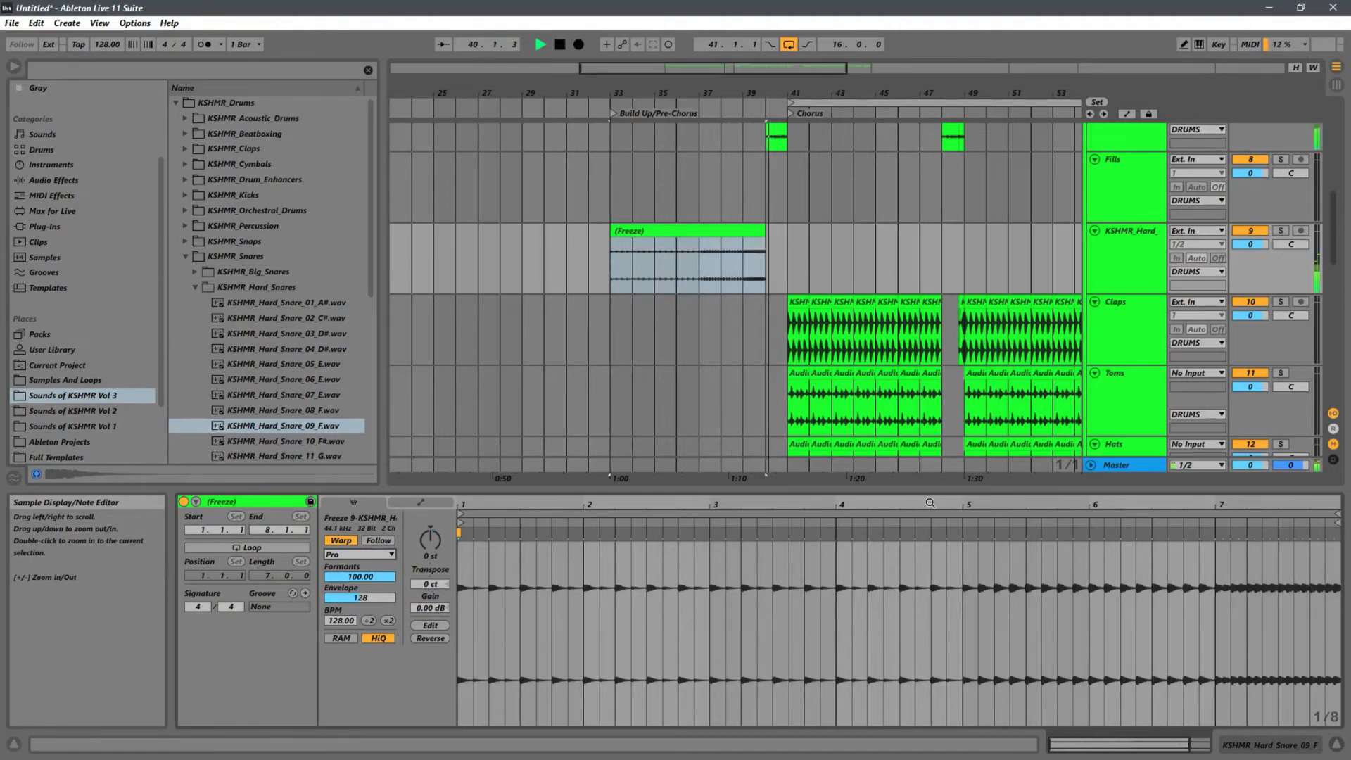
Place the insert marker at bar 33, play the build-up from there, and look over the neighbouring drum tracks.
click(606, 278)
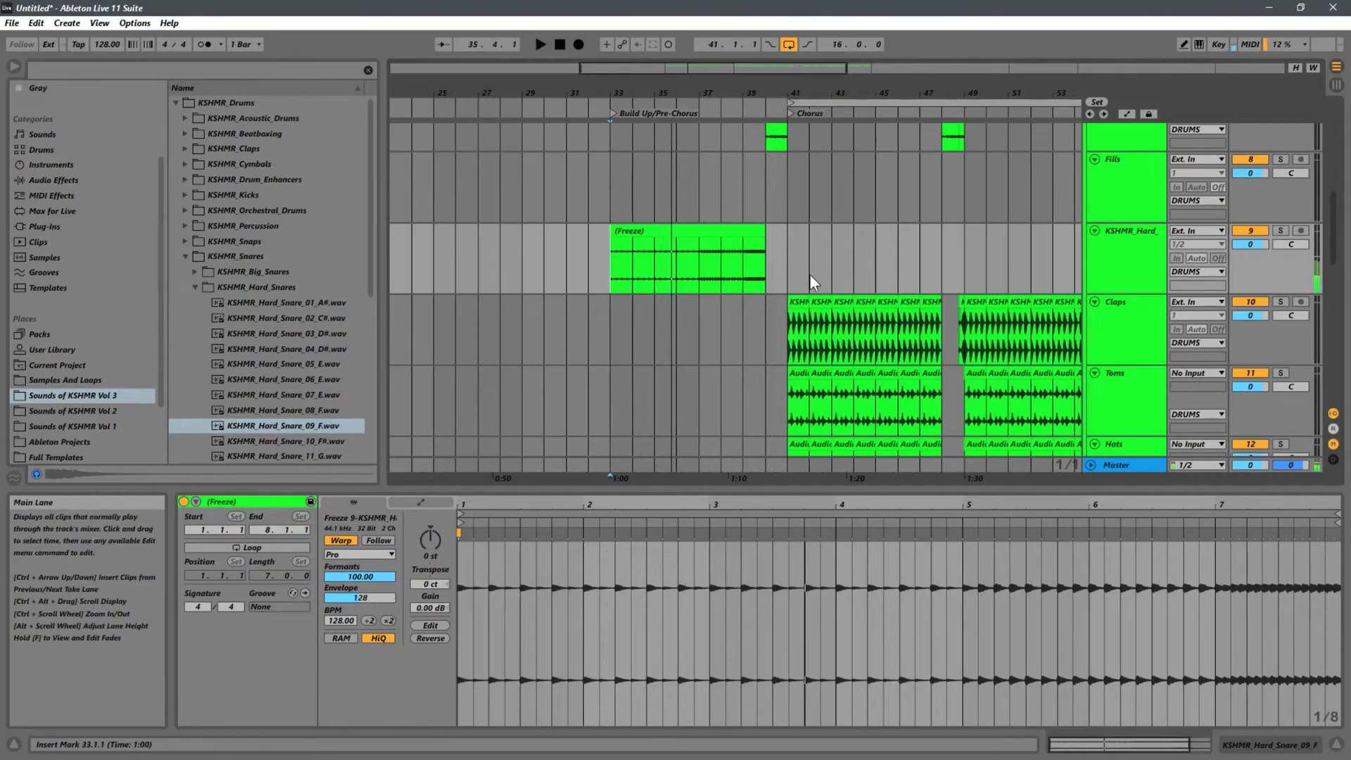
scroll(809, 273, up, 3)
scroll(809, 272, up, 3)
key(space)
scroll(809, 272, down, 6)
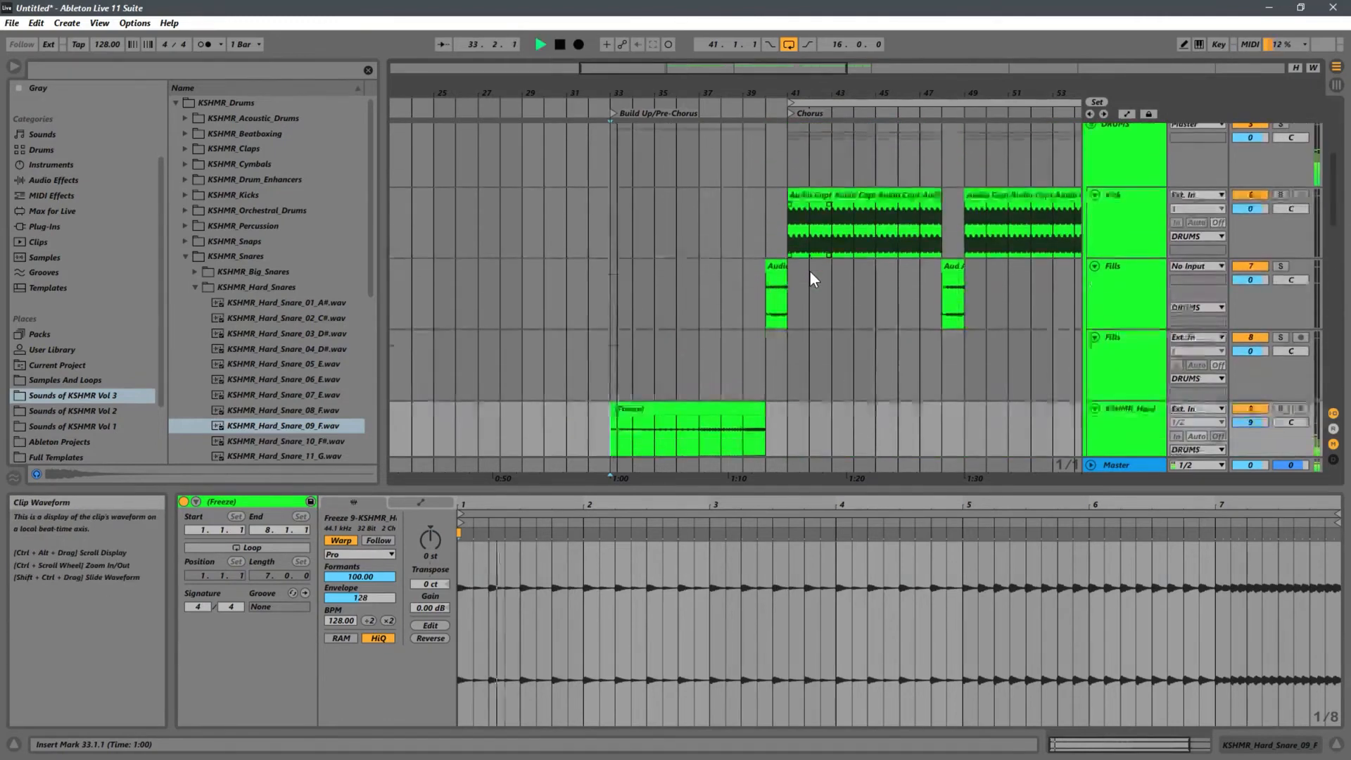
key(space)
Copy the one-bar clap clip from bar 41 to bar 33 on the Claps track and duplicate it up to bar 40.
drag(798, 287, 620, 309)
key(space)
key(ctrl+d)
key(ctrl+d)
key(ctrl+d)
key(ctrl+d)
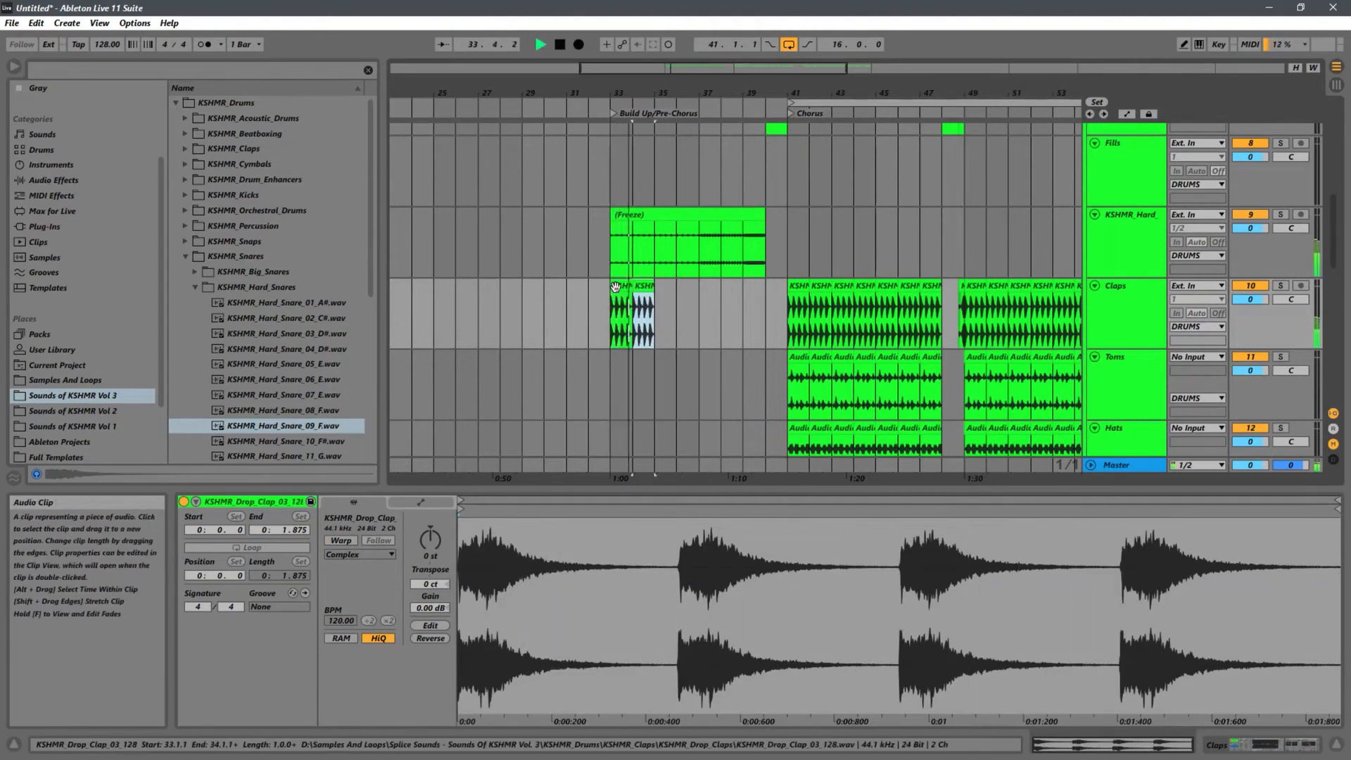
key(ctrl+d)
key(ctrl+d)
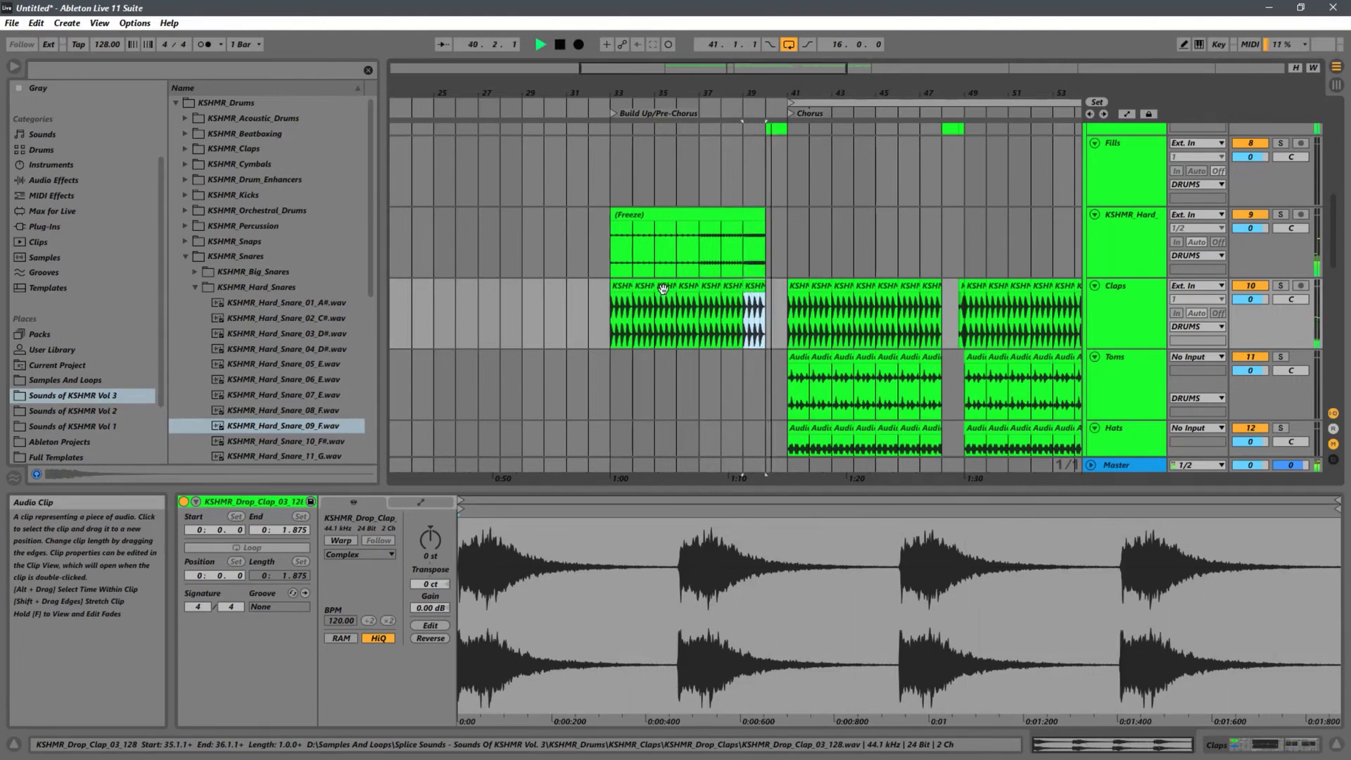
Play the snare and clap build-up from bar 33 into the chorus, and stop playback.
click(619, 262)
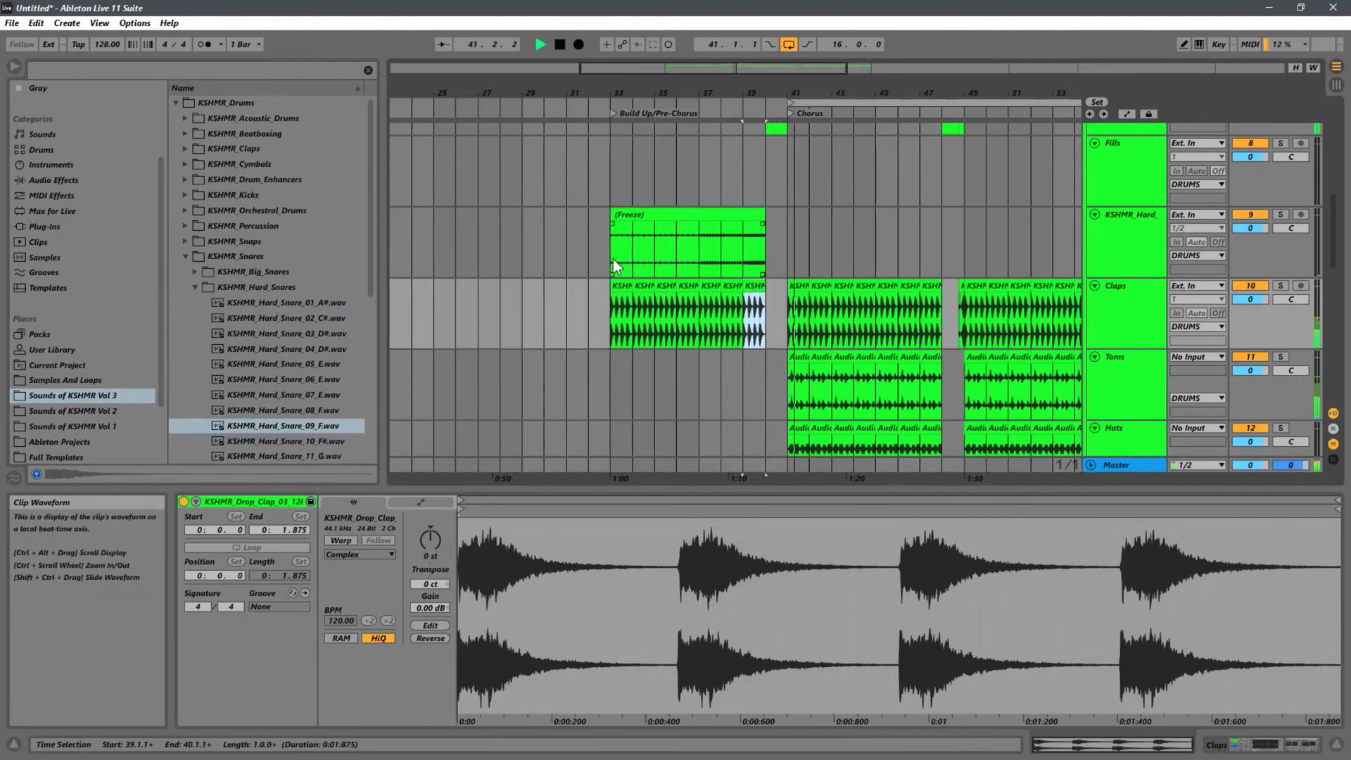
click(611, 259)
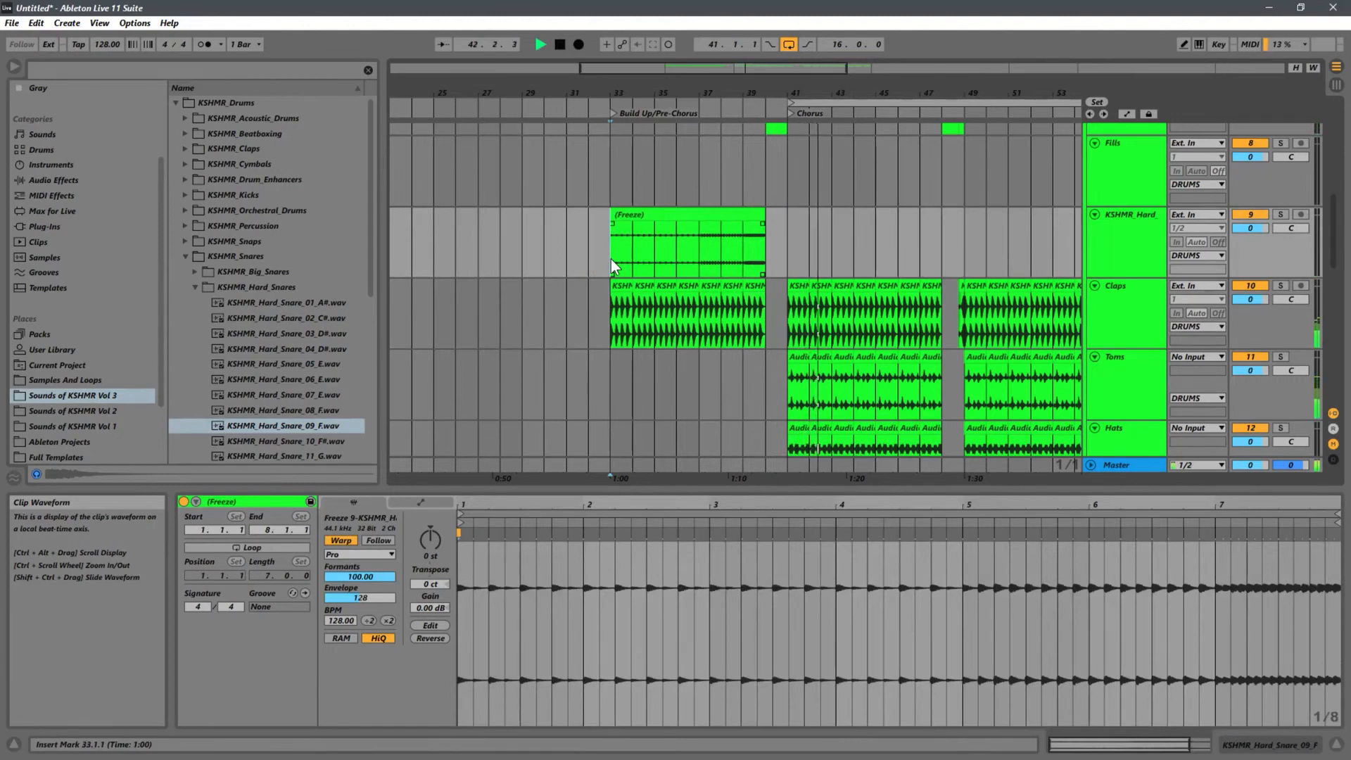
key(space)
key(space)
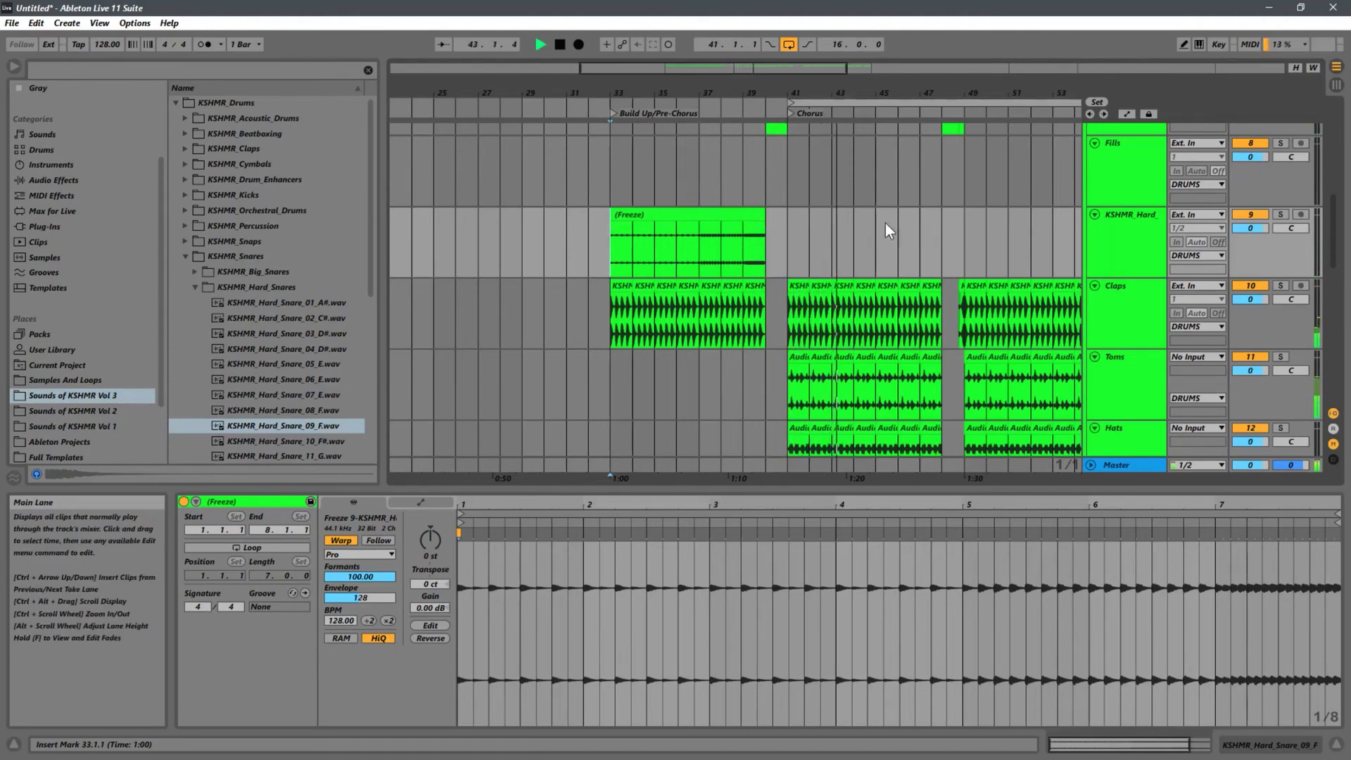
scroll(898, 222, down, 3)
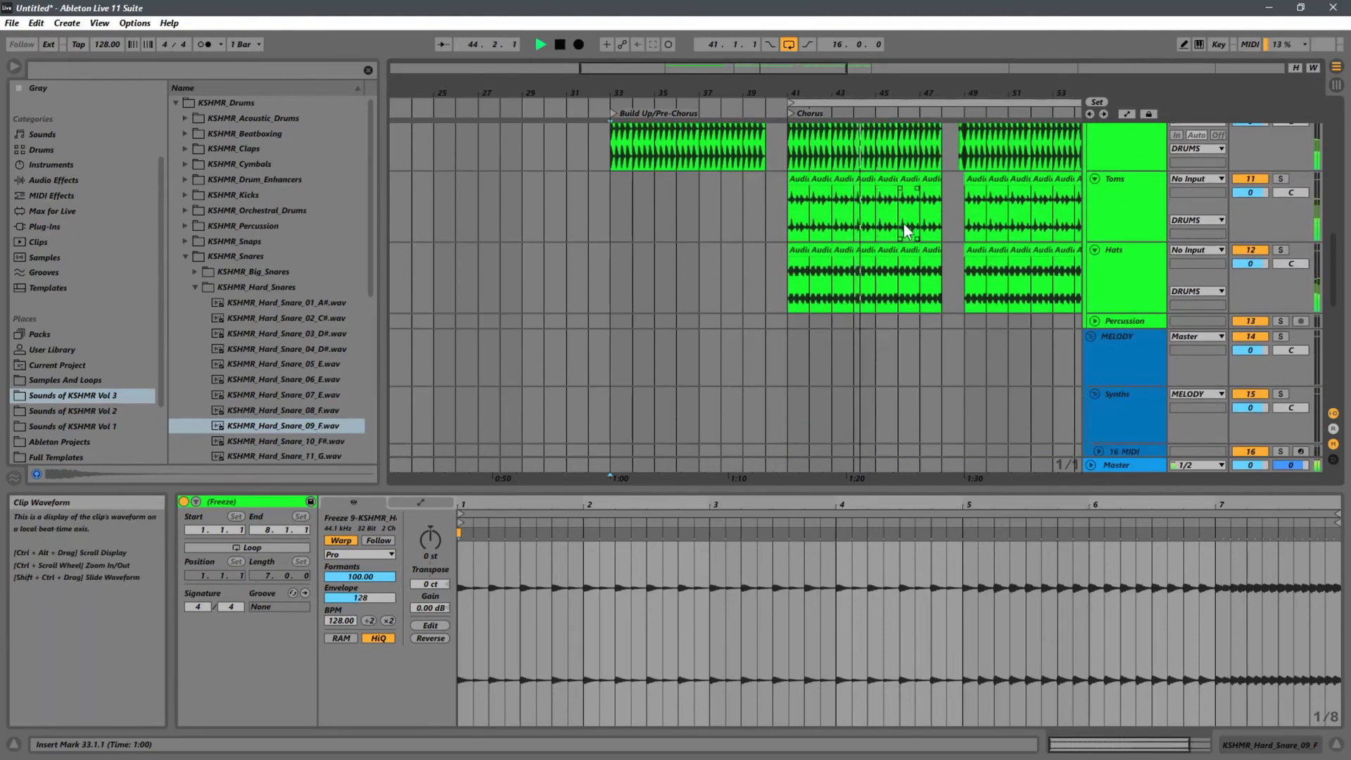
scroll(903, 223, up, 3)
key(space)
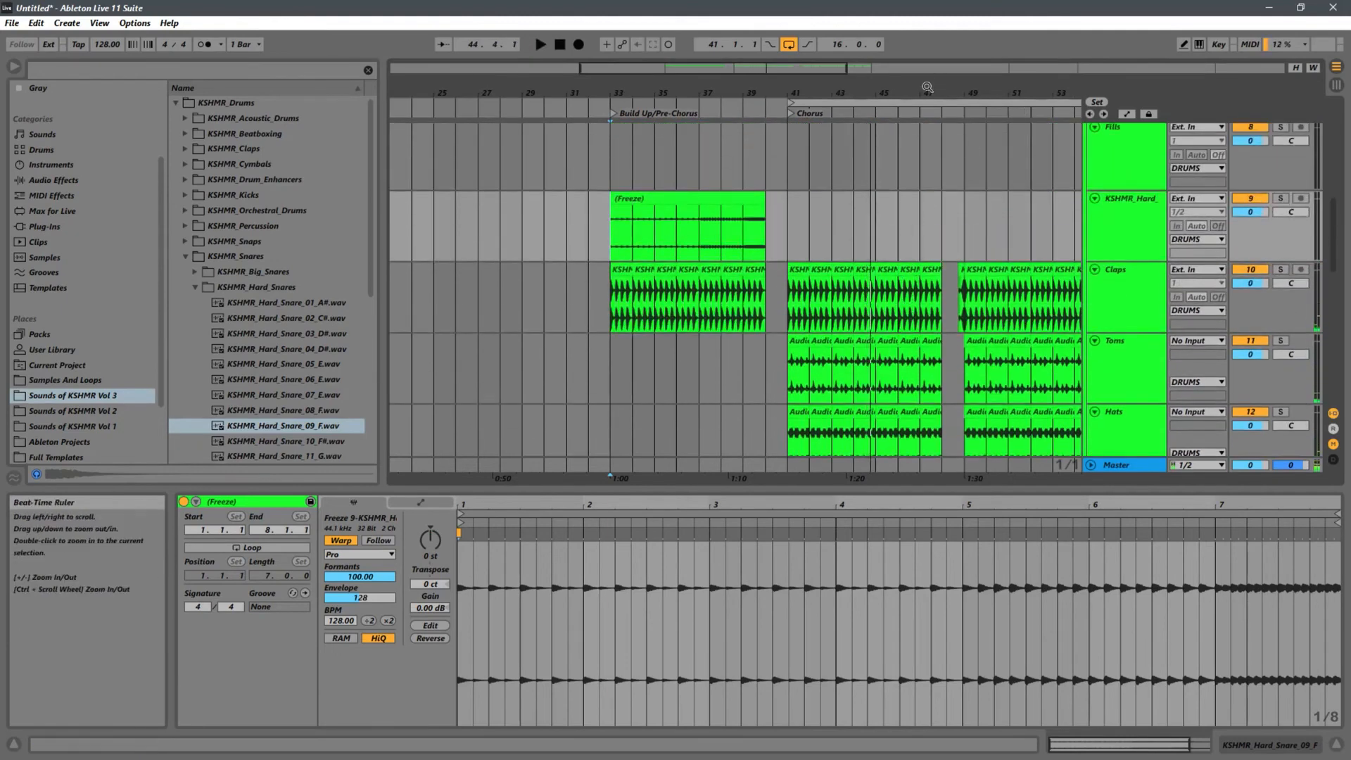
drag(781, 93, 777, 104)
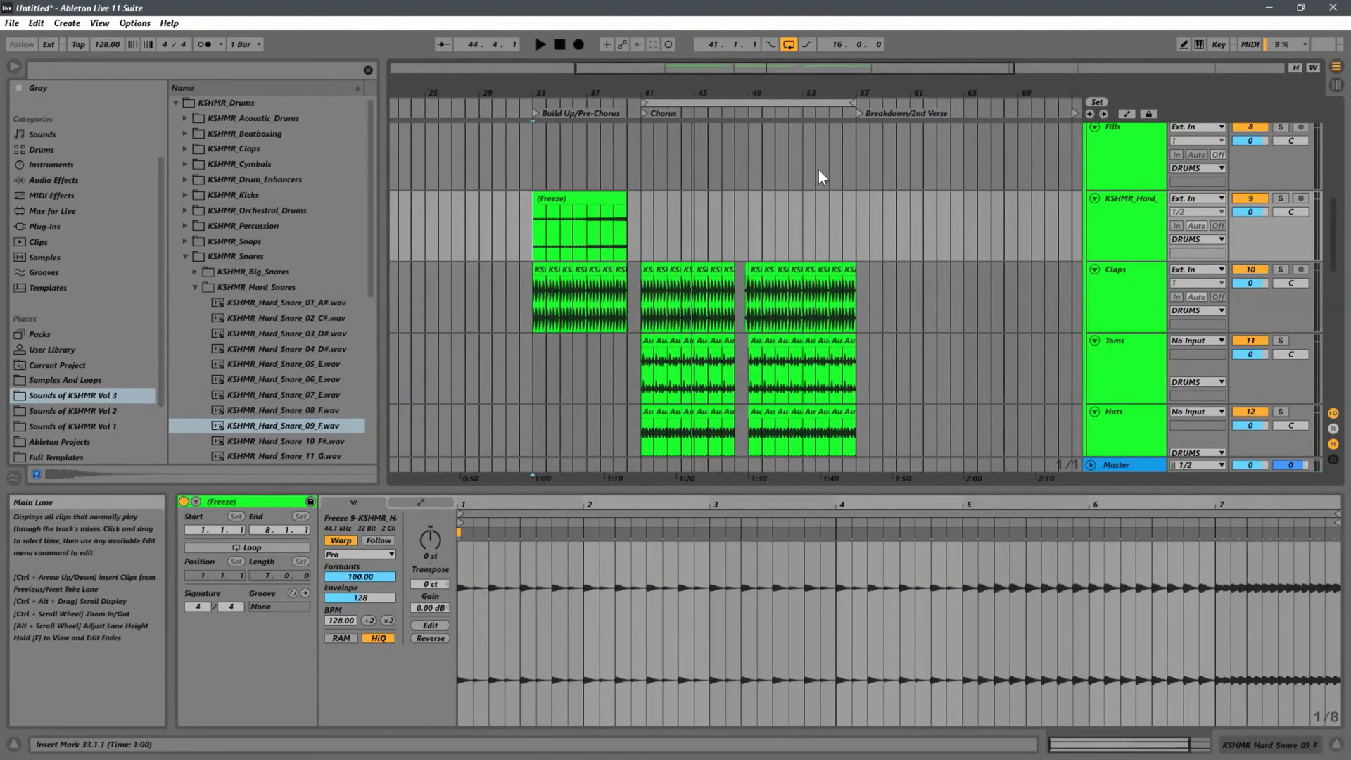